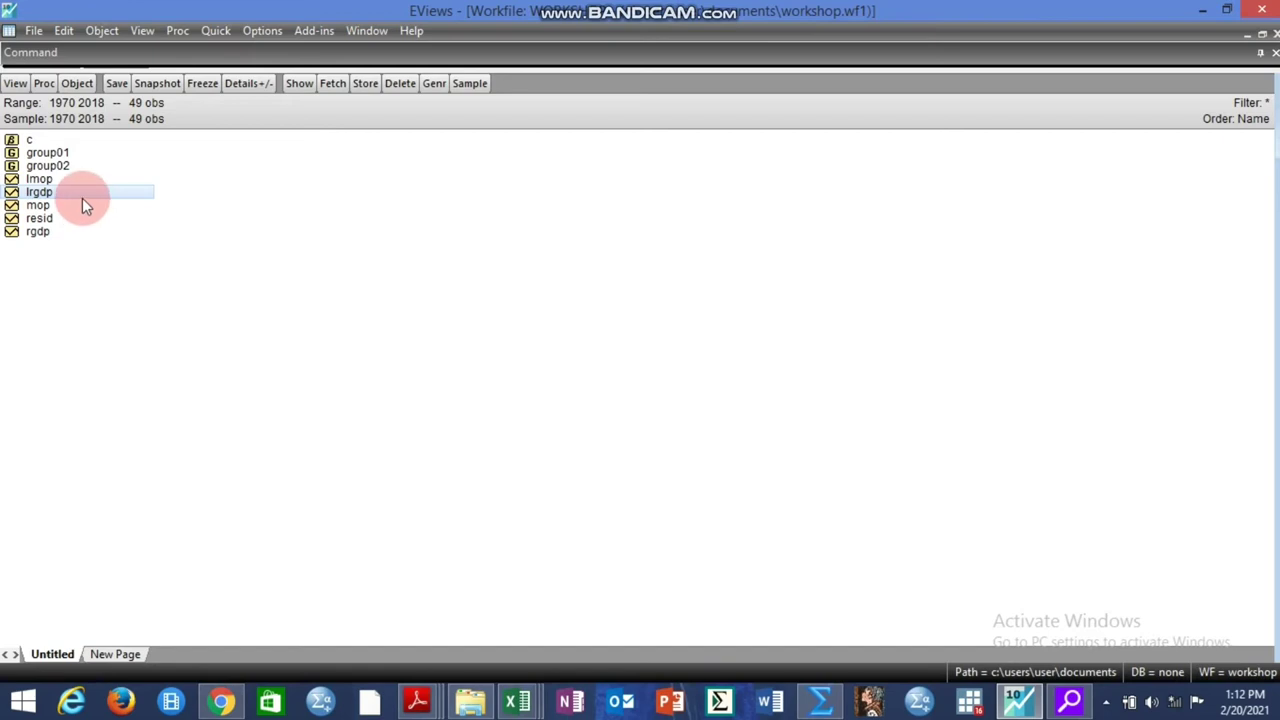
pyautogui.moveTo(82, 198)
pyautogui.mouseDown()
pyautogui.moveTo(143, 266)
pyautogui.moveTo(101, 209)
pyautogui.mouseUp()
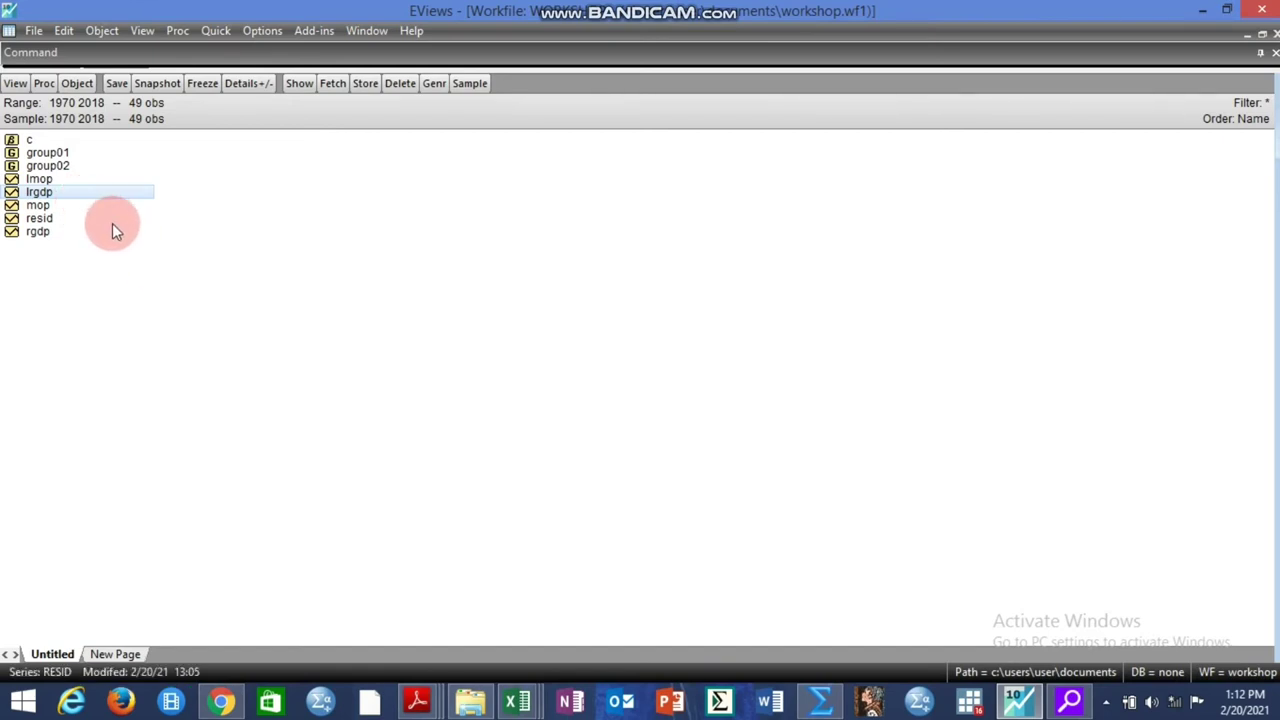
pyautogui.keyDown('ctrl'); pyautogui.click(58, 180); pyautogui.keyUp('ctrl')
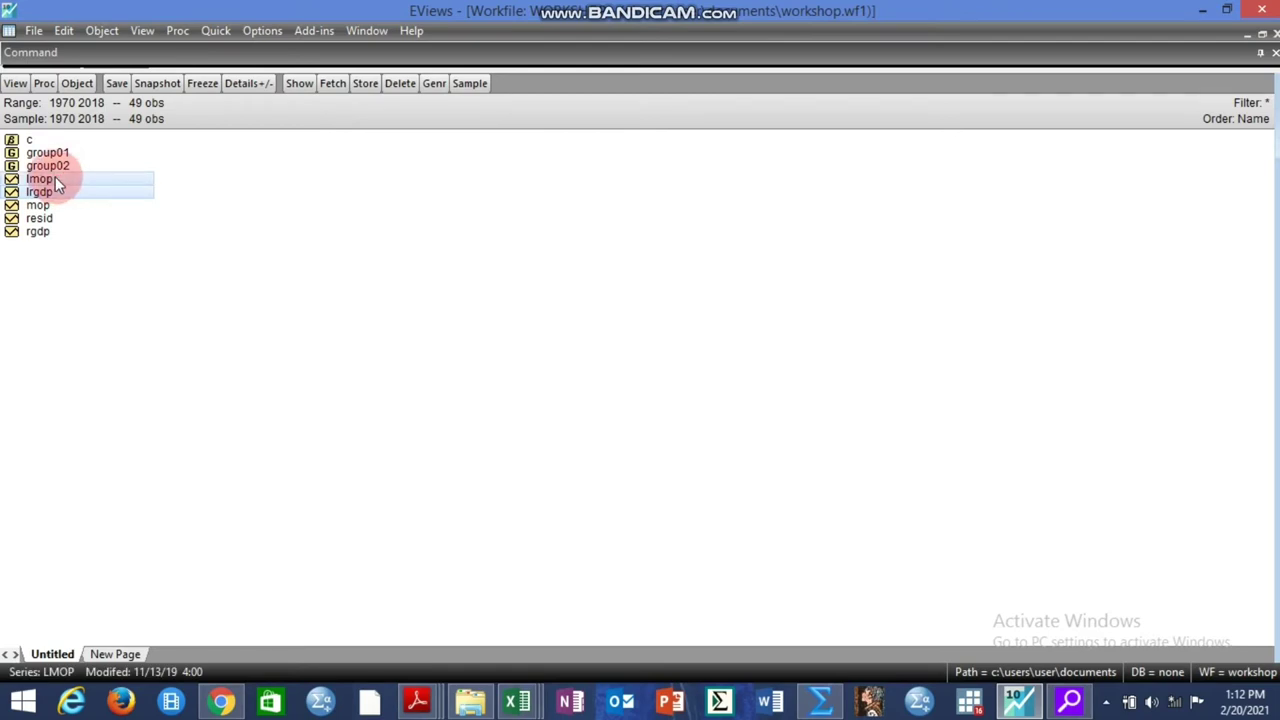
pyautogui.click(113, 247)
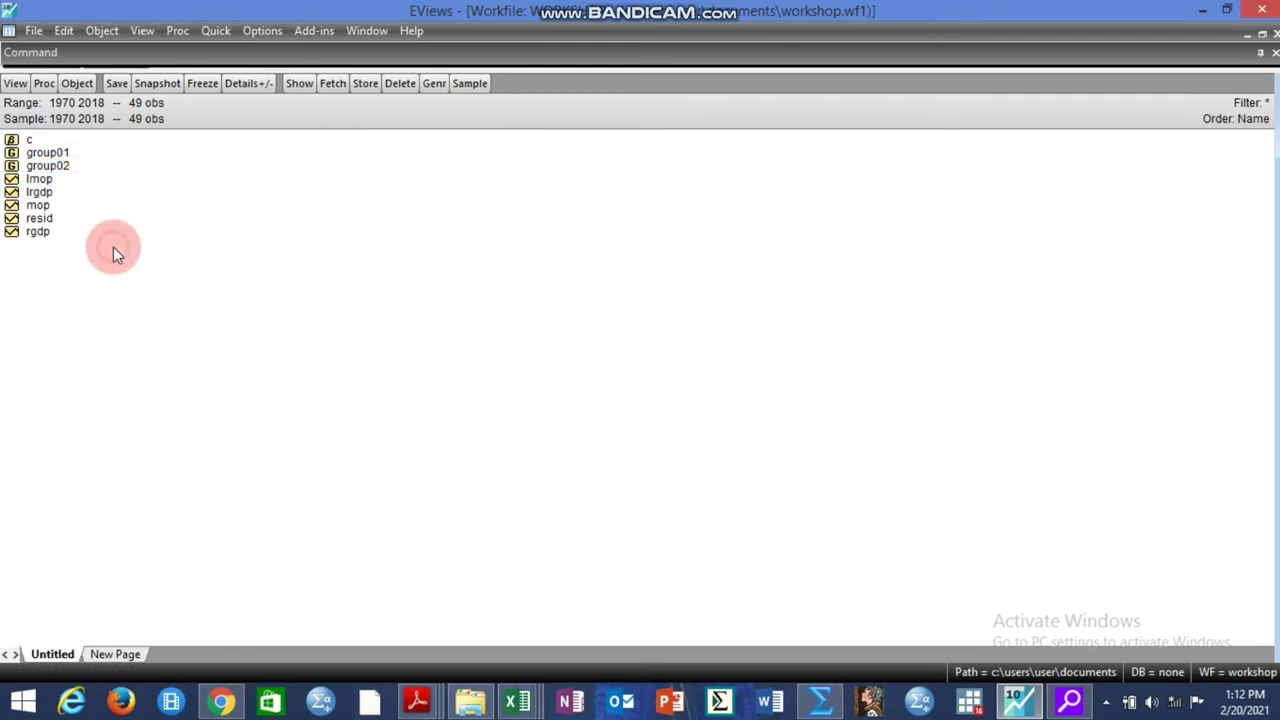
# - Open the lrgdp series, view its spreadsheet, and display it as a line graph
pyautogui.doubleClick(49, 190)
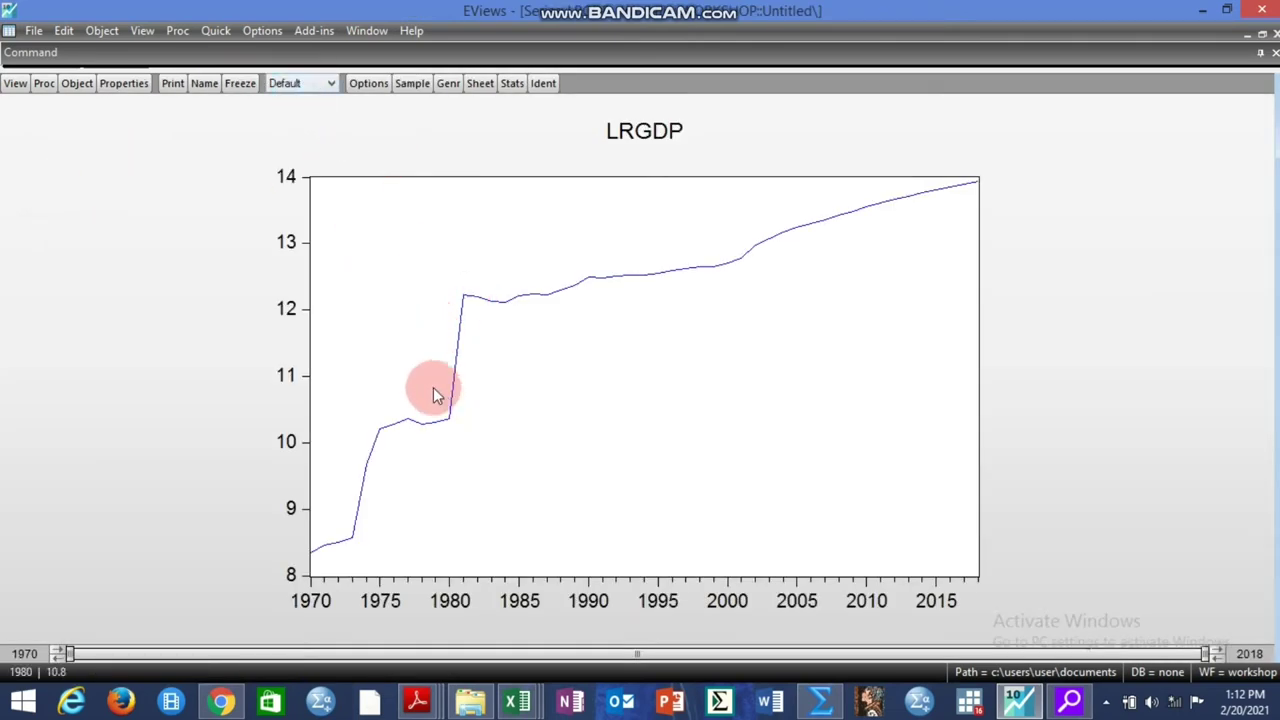
pyautogui.click(15, 83)
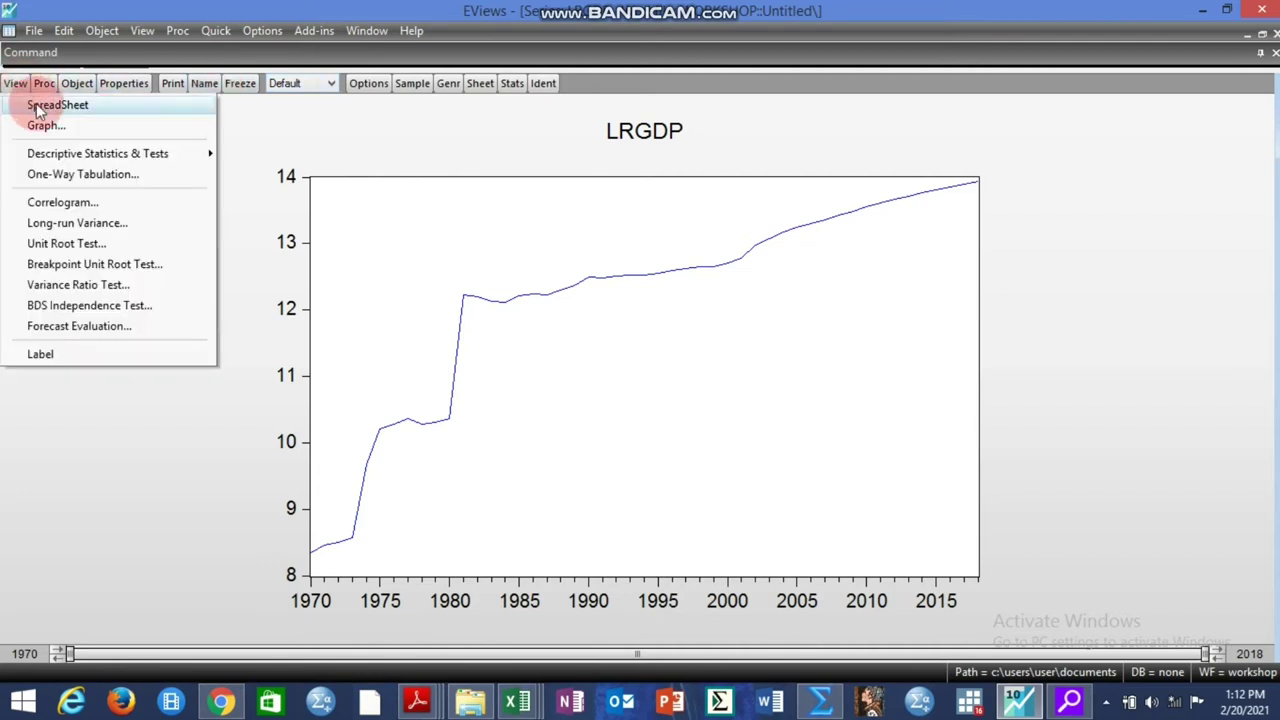
pyautogui.click(52, 107)
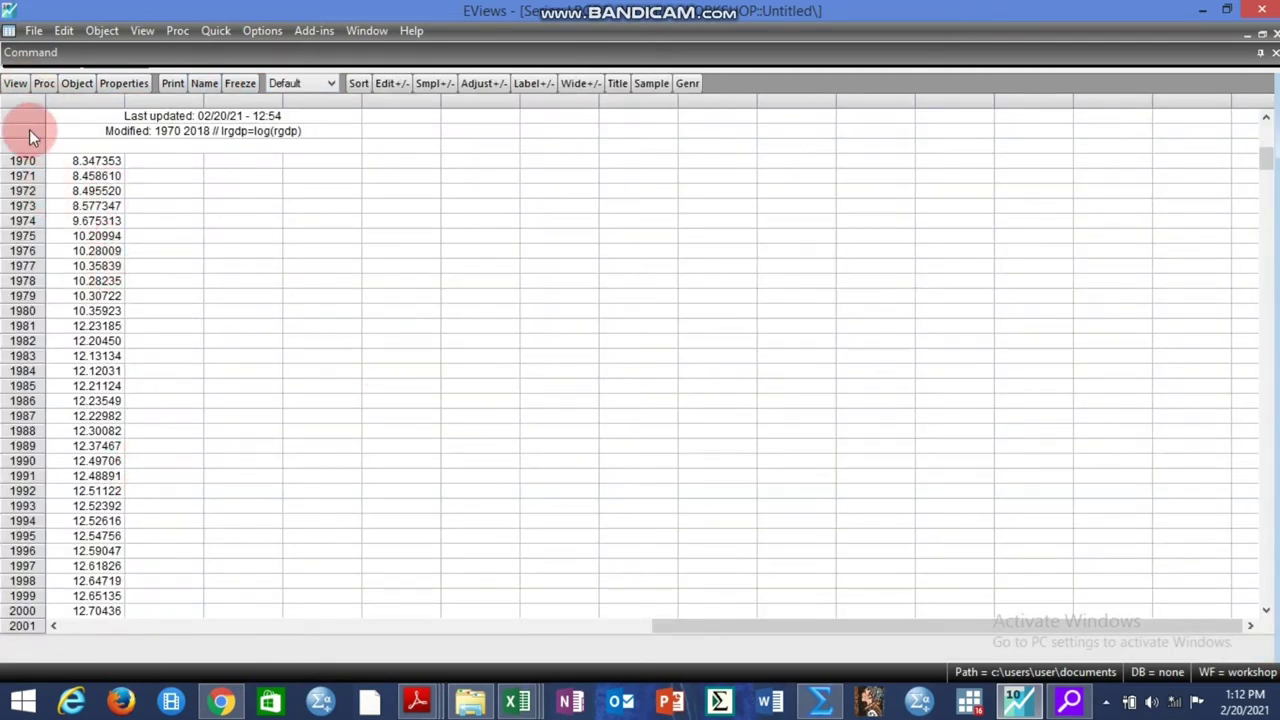
pyautogui.click(16, 85)
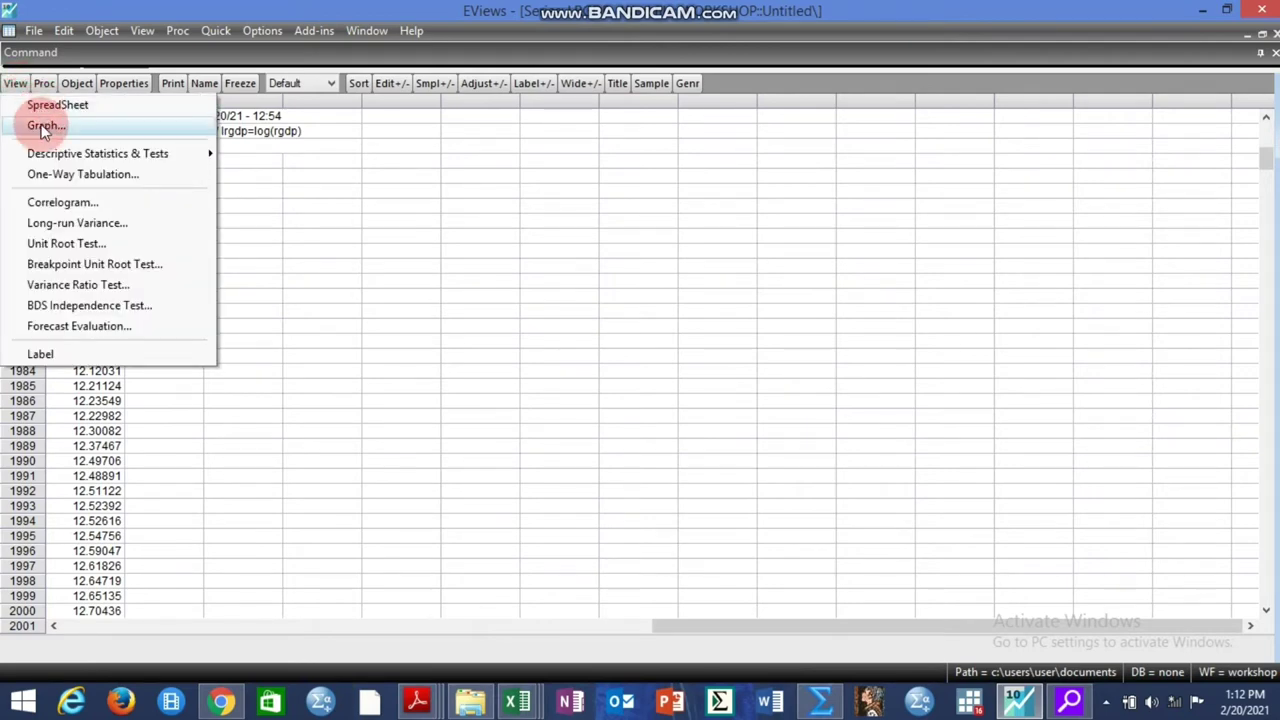
pyautogui.click(40, 123)
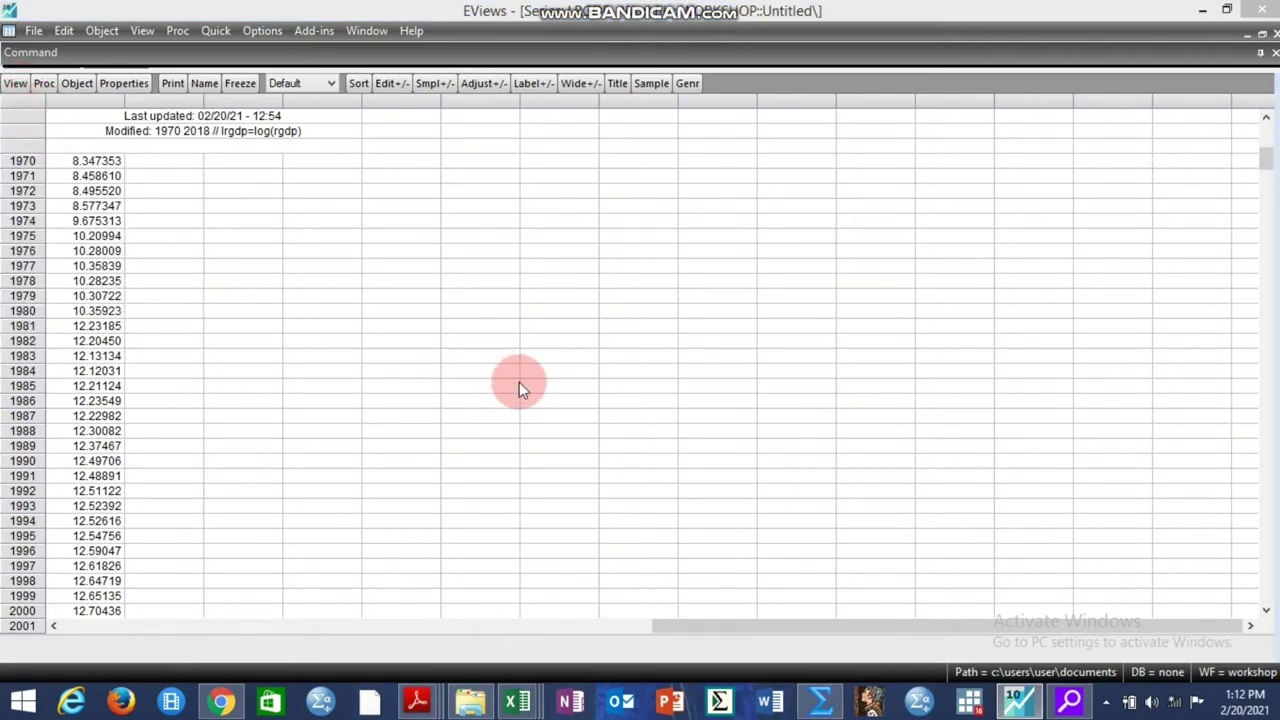
pyautogui.click(804, 531)
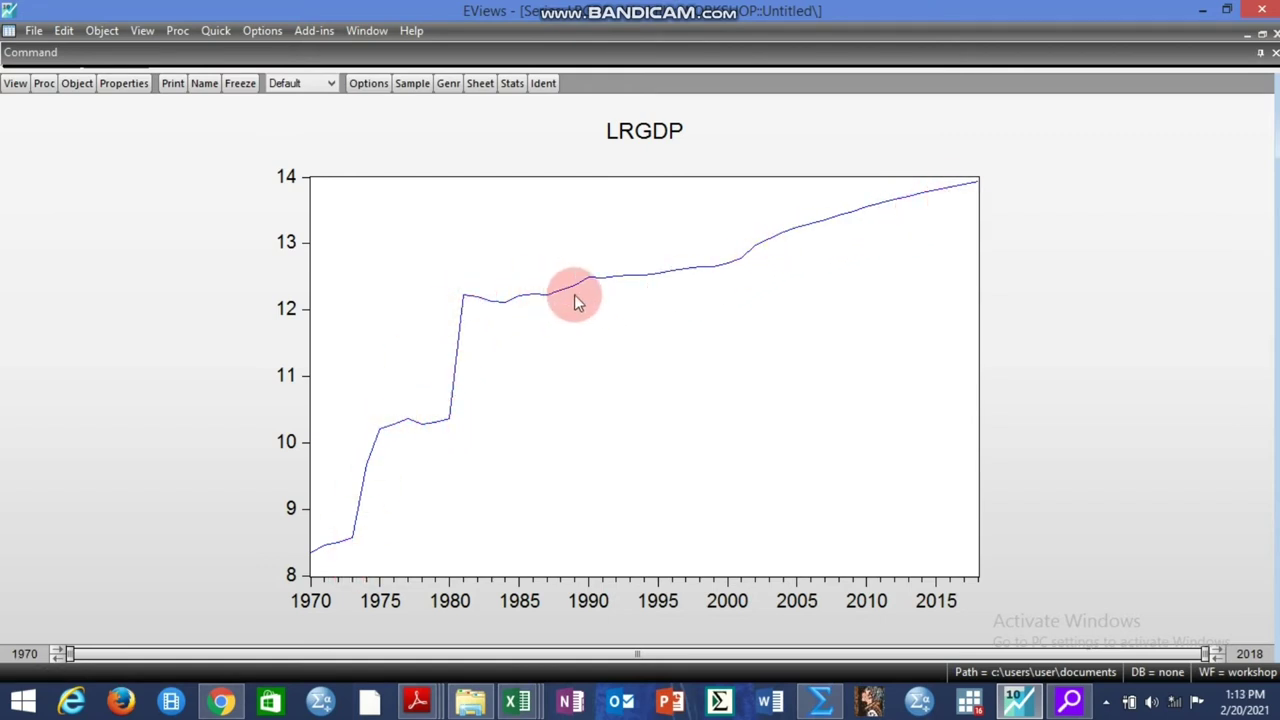
# - Switch the lrgdp series back to its spreadsheet view and close it
pyautogui.click(305, 86)
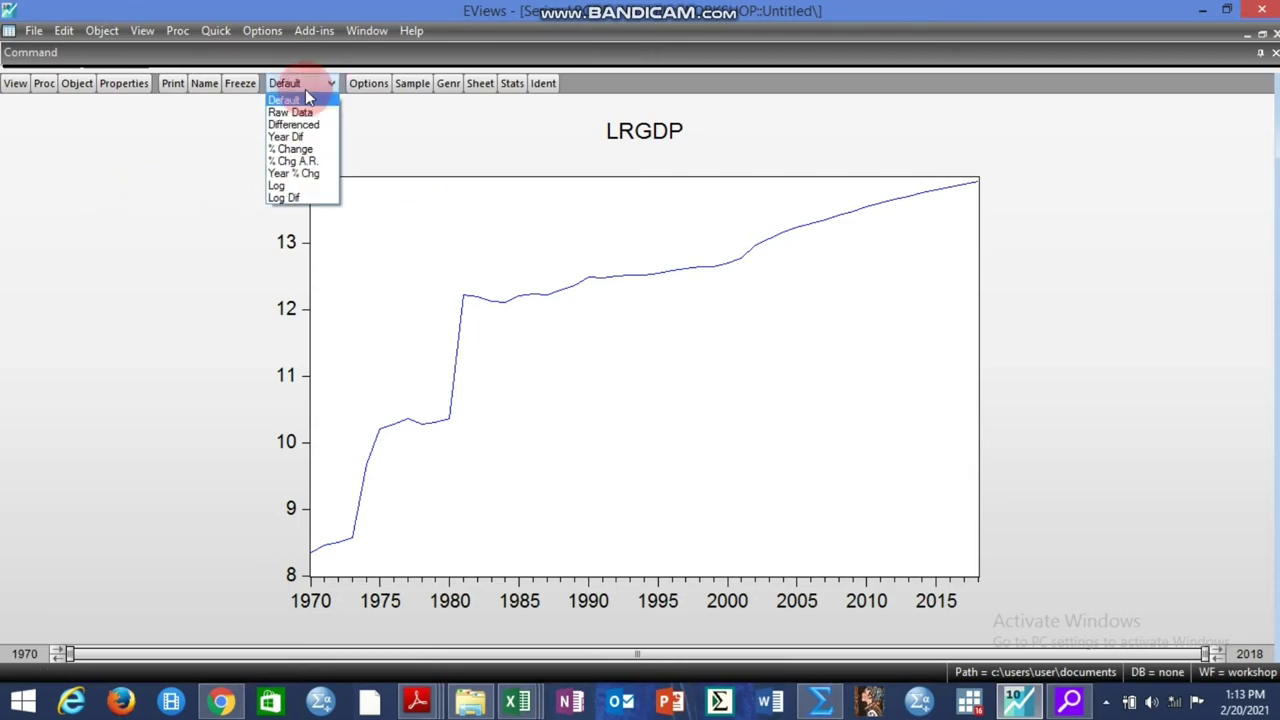
pyautogui.click(20, 100)
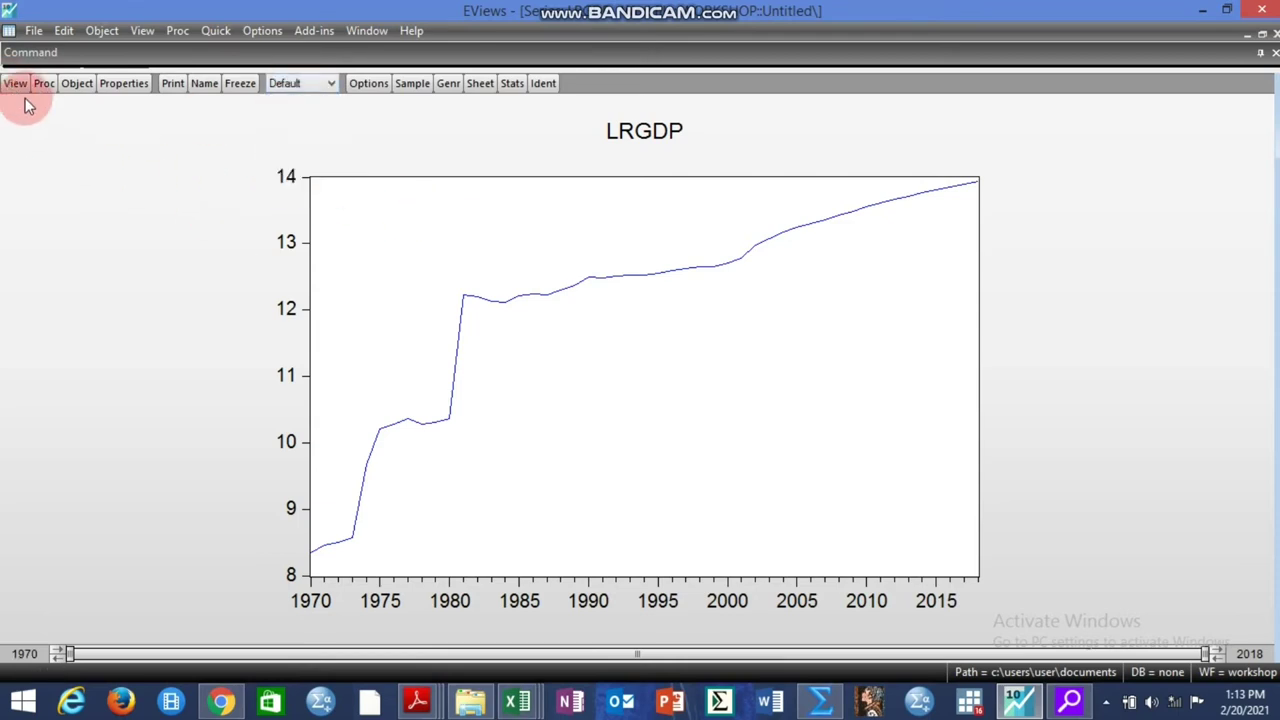
pyautogui.click(16, 84)
pyautogui.click(32, 104)
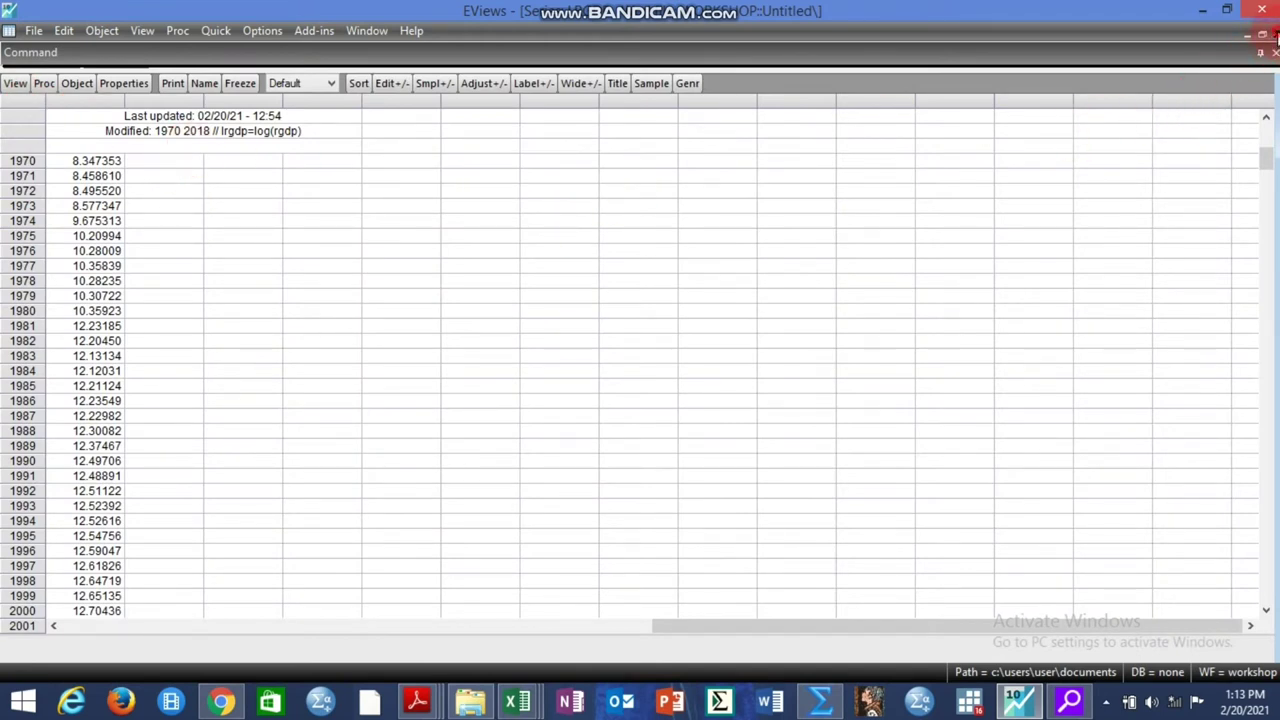
pyautogui.click(1275, 33)
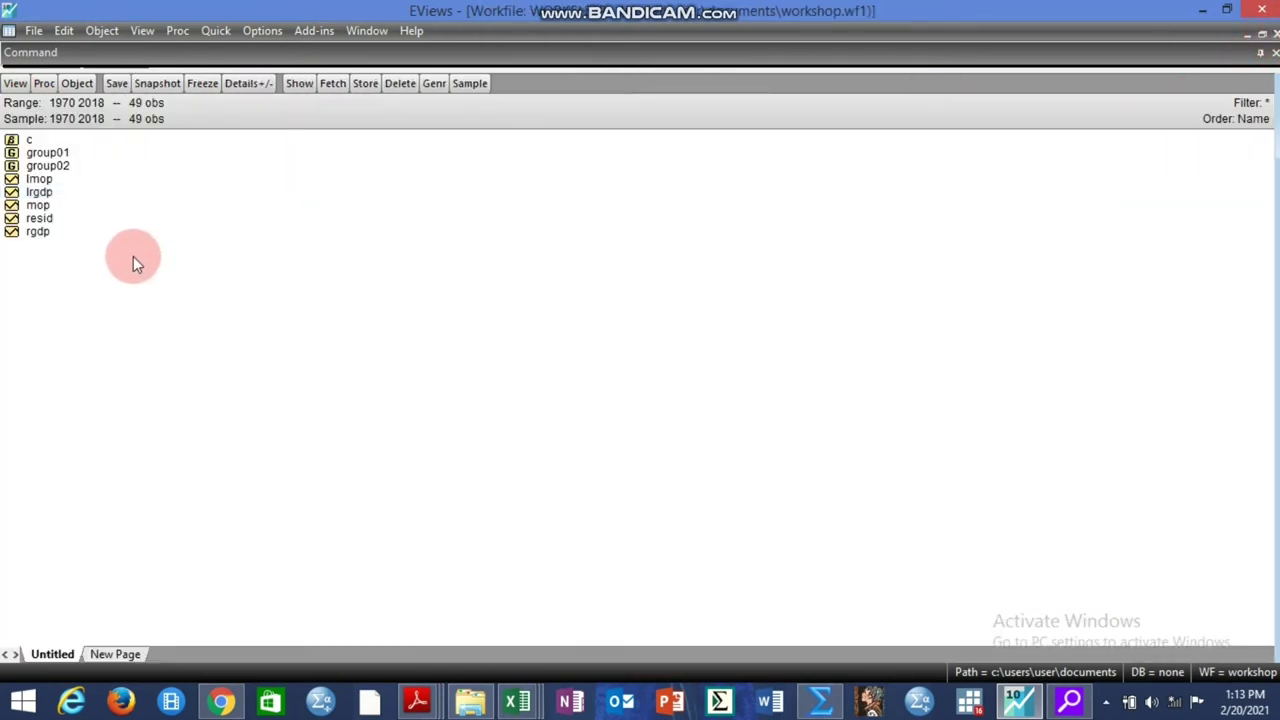
# - Estimate a least squares equation of lrgdp on lmop and a constant for 1970 to 2018, and check lmop's coefficient and probability
pyautogui.click(49, 193)
pyautogui.keyDown('ctrl'); pyautogui.click(49, 179); pyautogui.keyUp('ctrl')
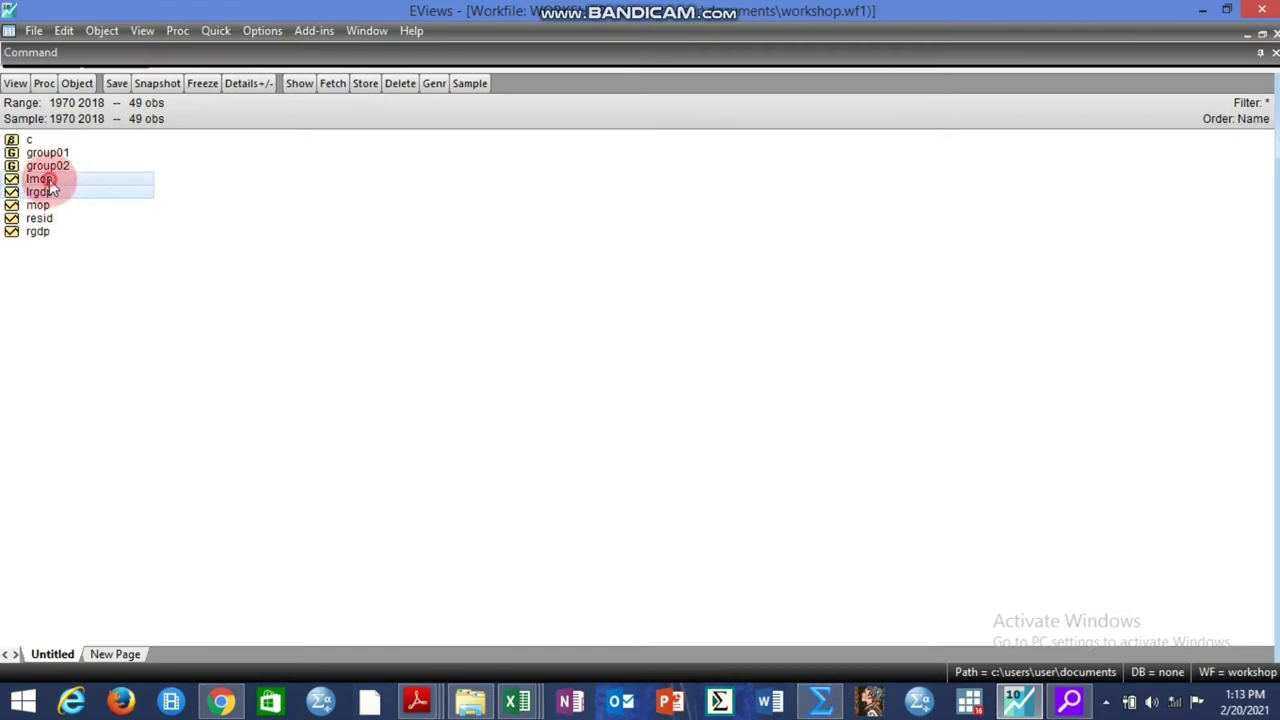
pyautogui.rightClick(60, 191)
pyautogui.moveTo(212, 200)
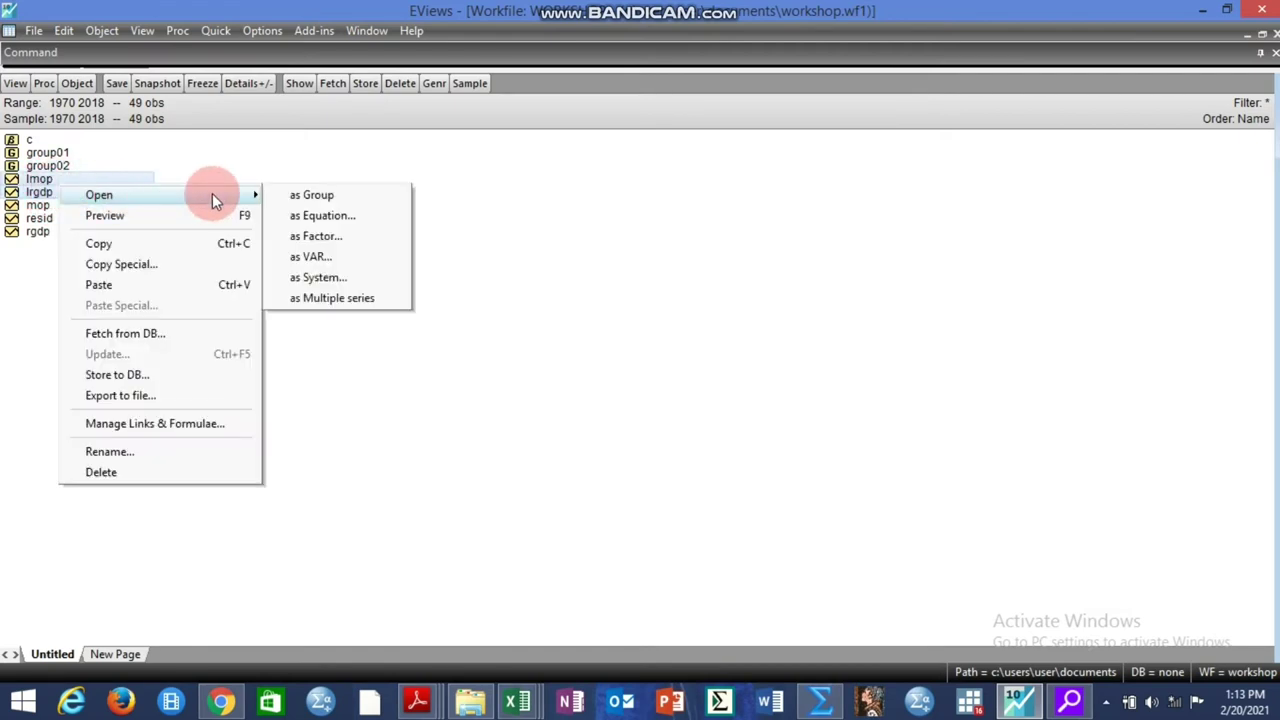
pyautogui.click(310, 215)
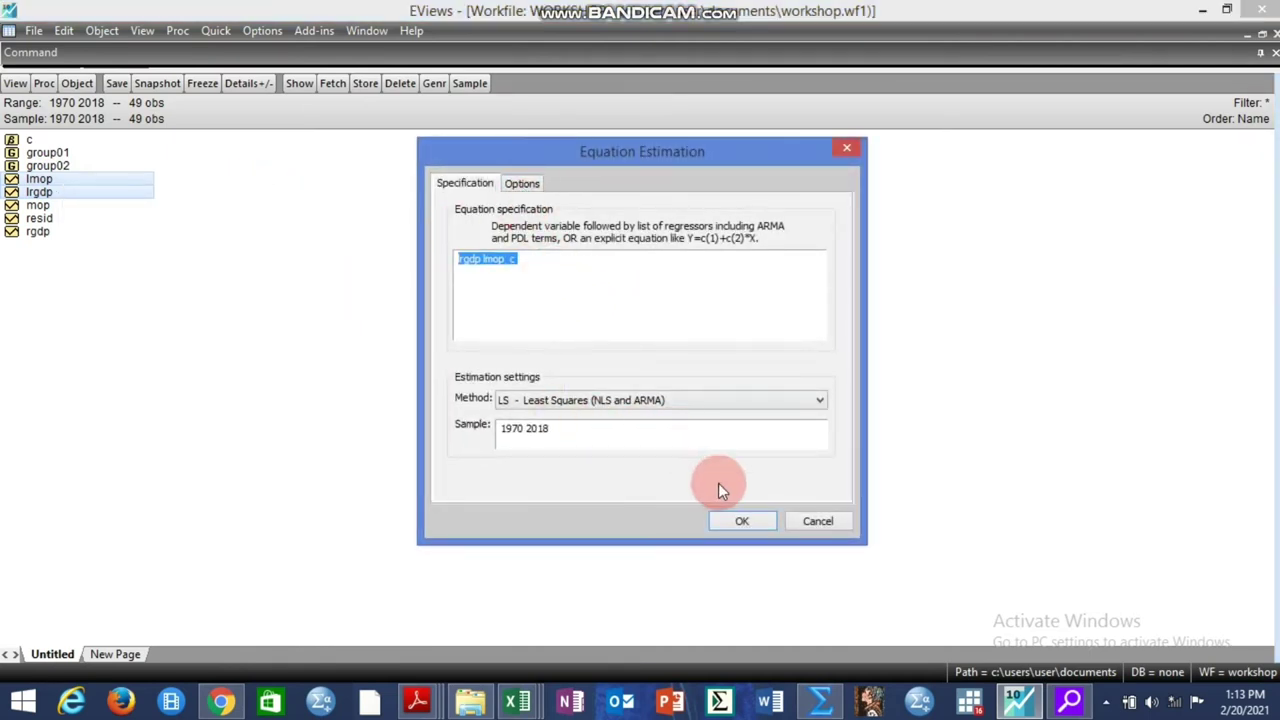
pyautogui.click(740, 522)
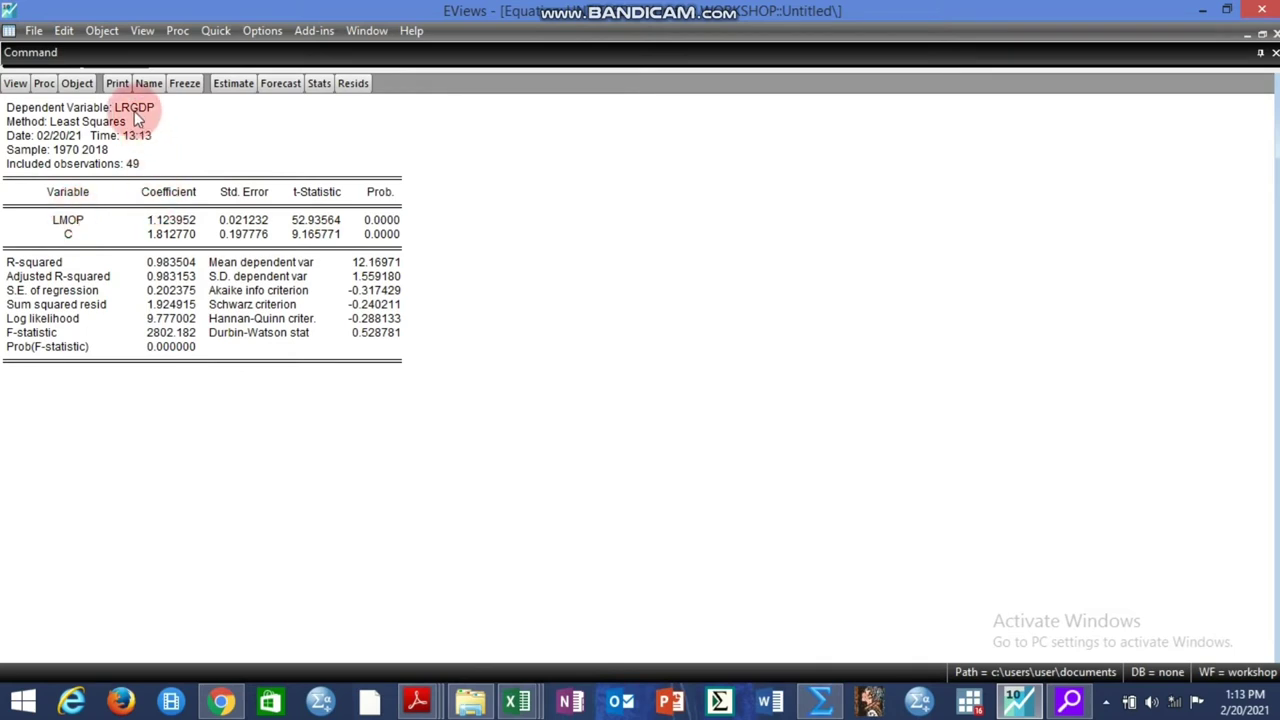
pyautogui.click(68, 219)
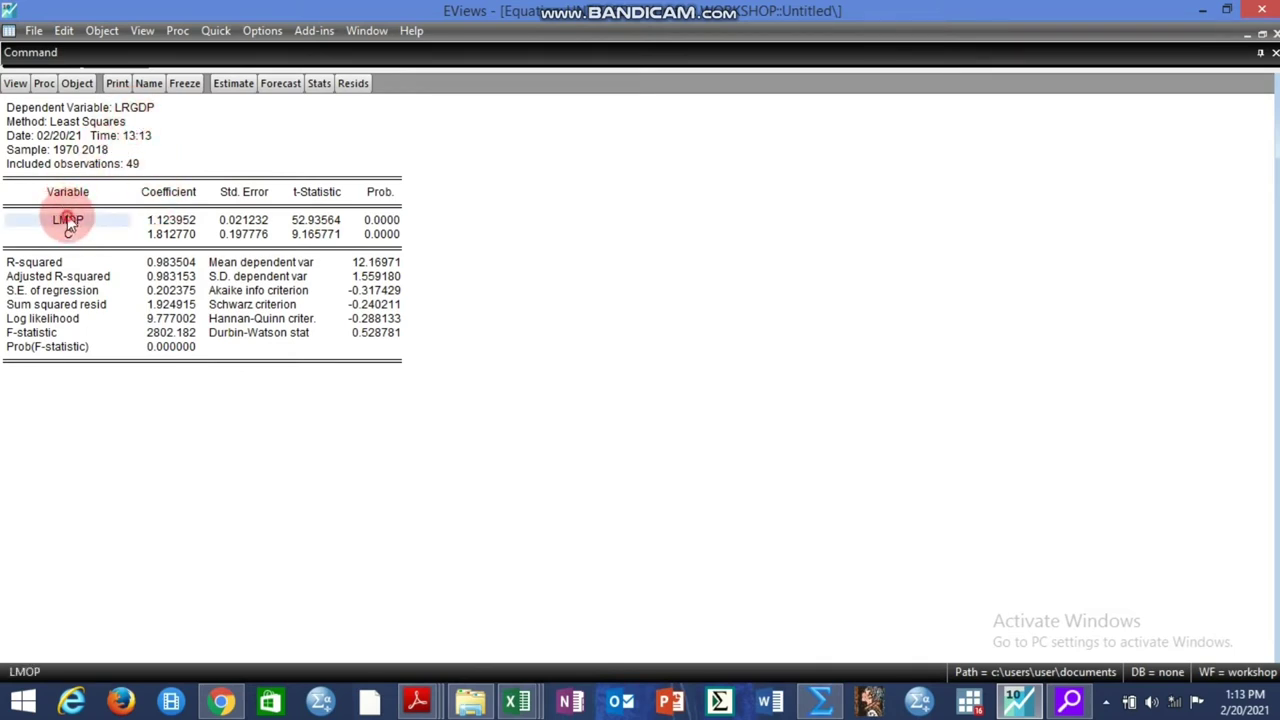
pyautogui.click(362, 222)
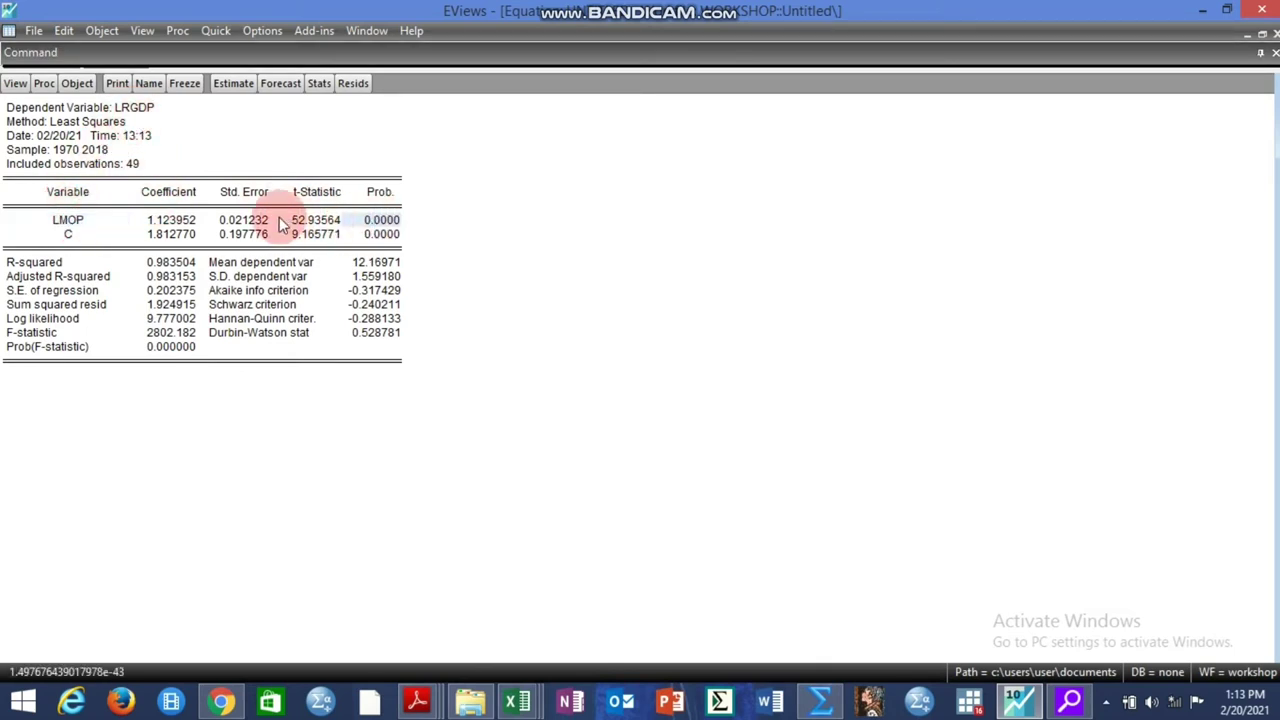
pyautogui.click(178, 226)
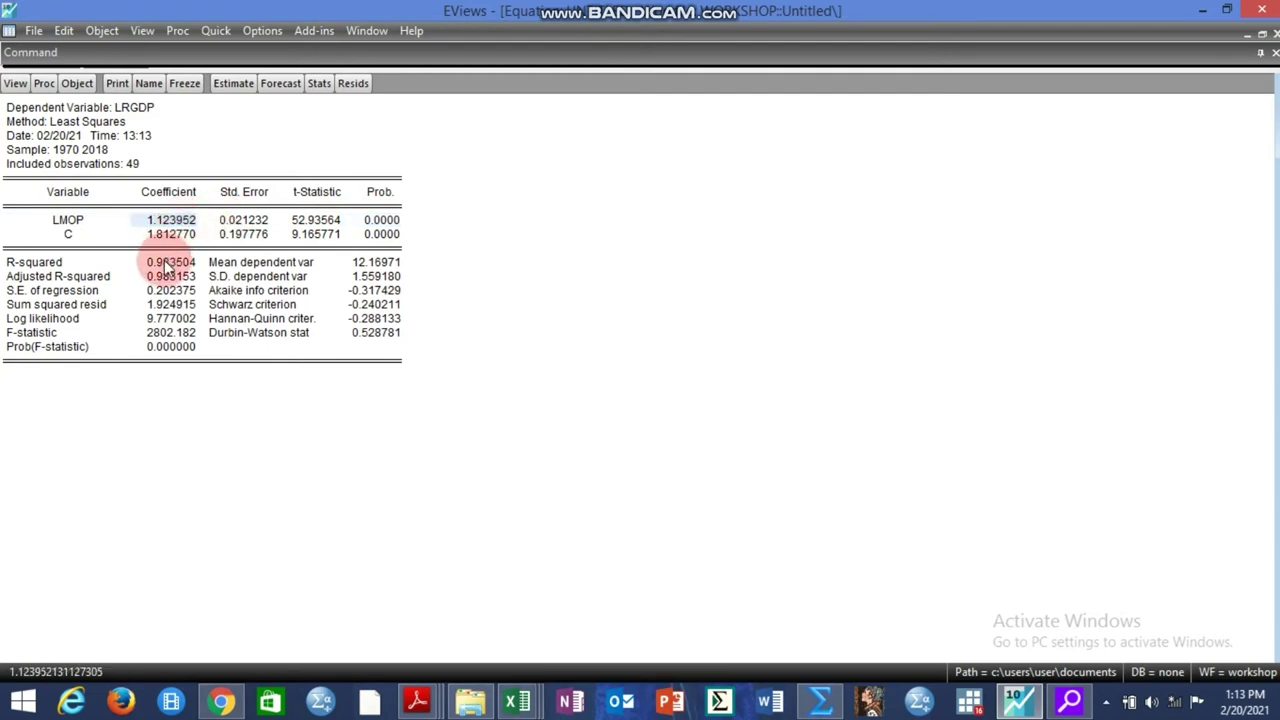
# - Run the CUSUM stability test from the equation's recursive estimates and examine the curve against the 5% significance bounds
pyautogui.click(16, 84)
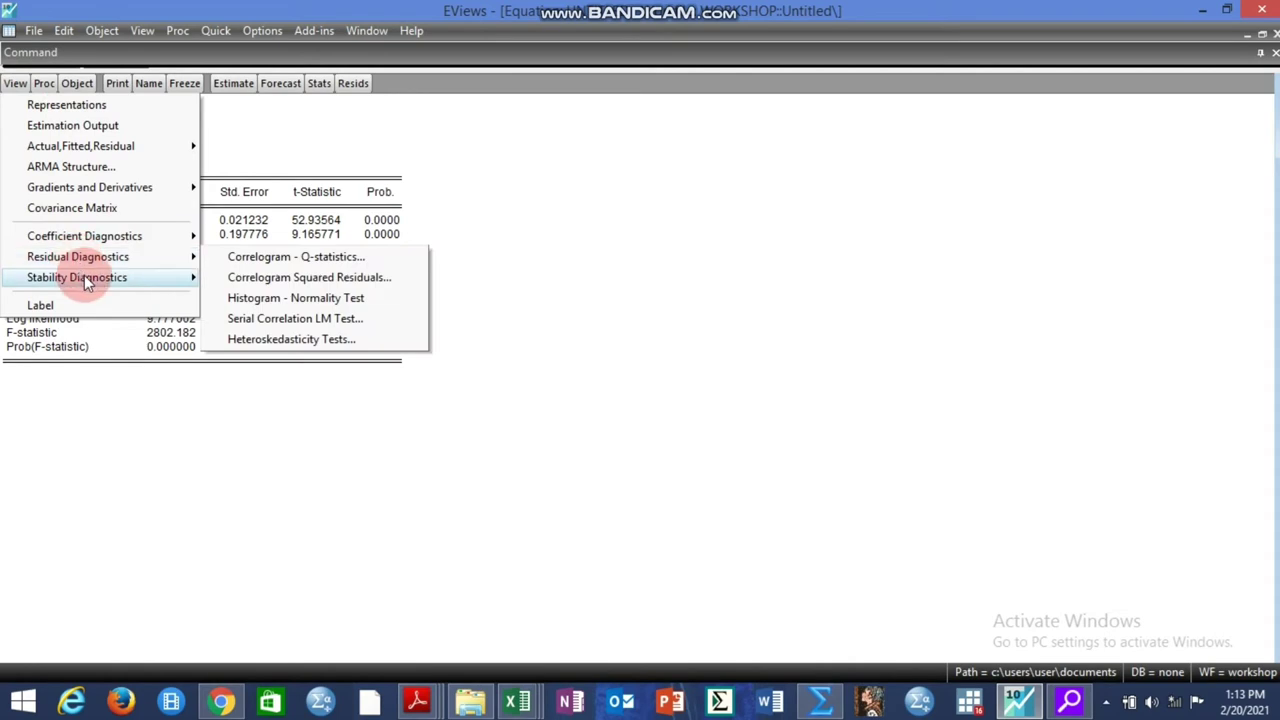
pyautogui.moveTo(84, 275)
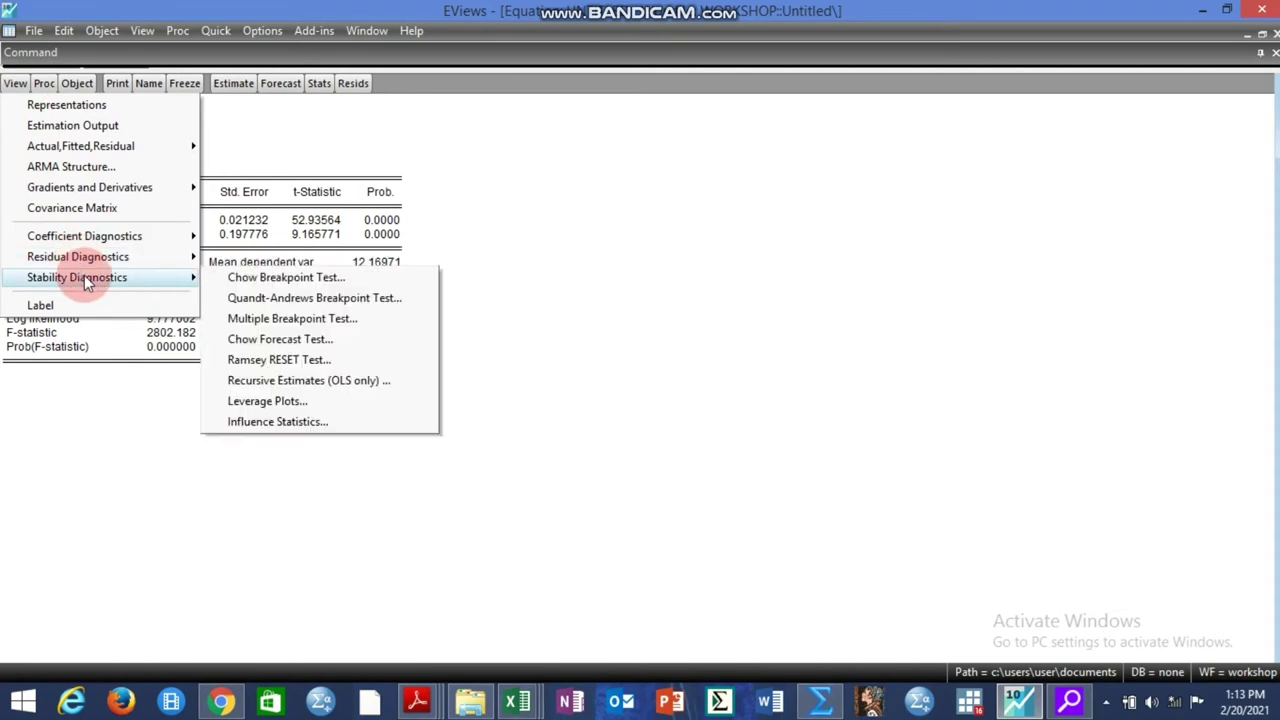
pyautogui.click(276, 381)
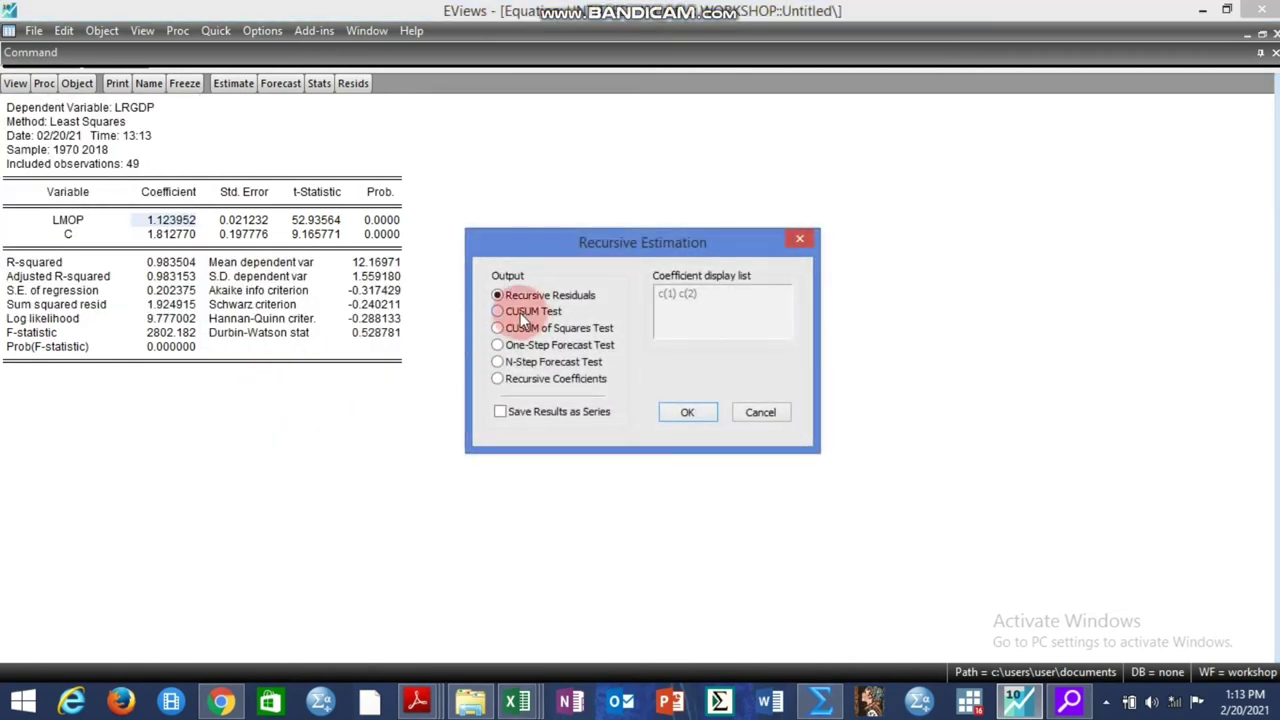
pyautogui.click(512, 311)
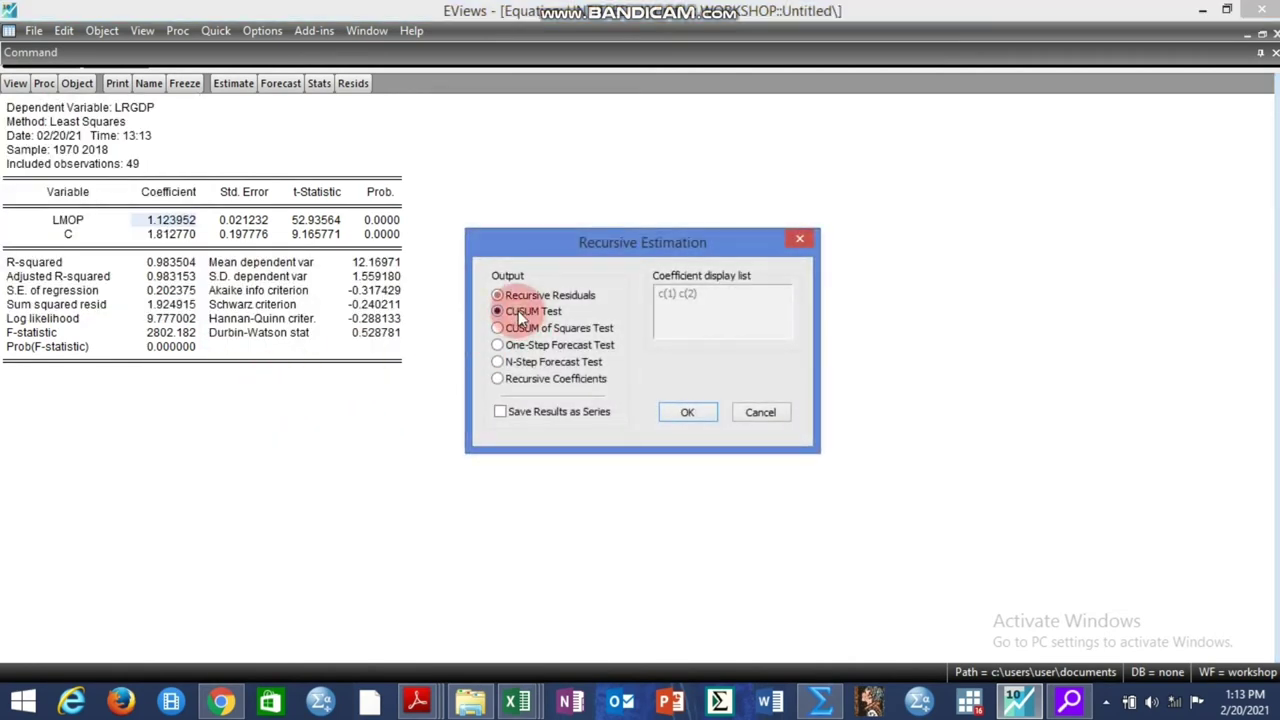
pyautogui.click(682, 412)
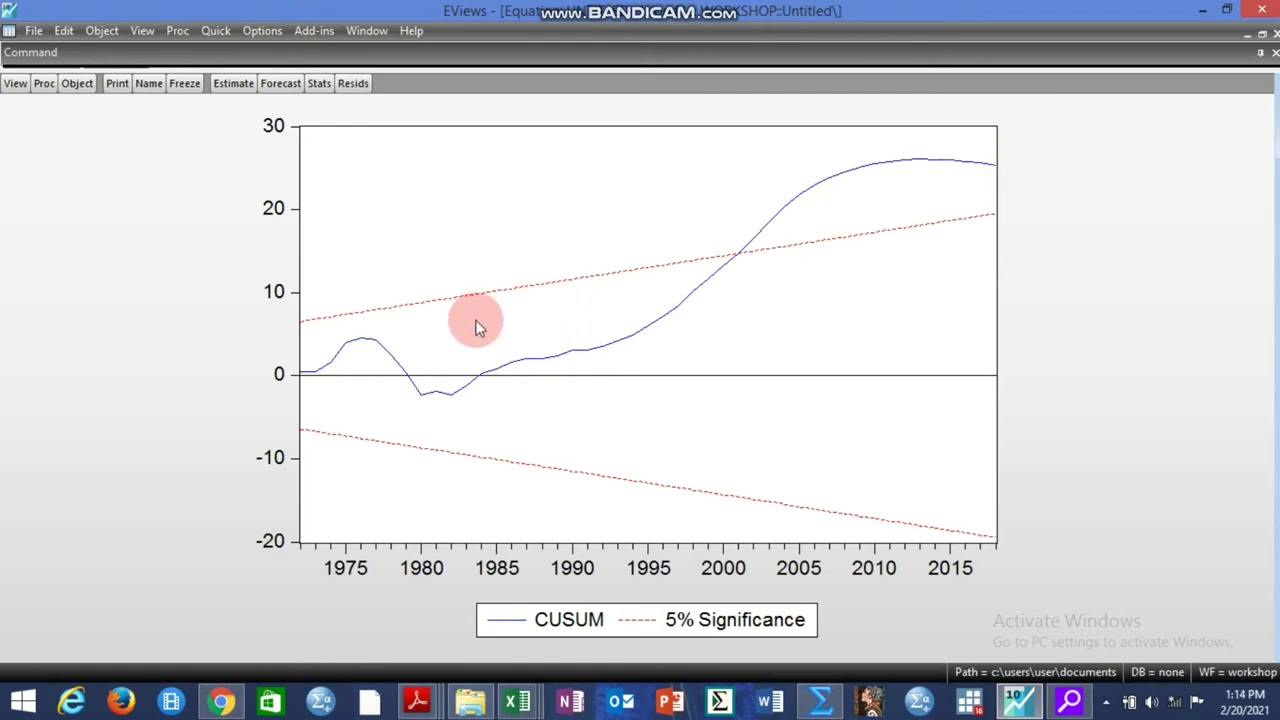
pyautogui.click(670, 387)
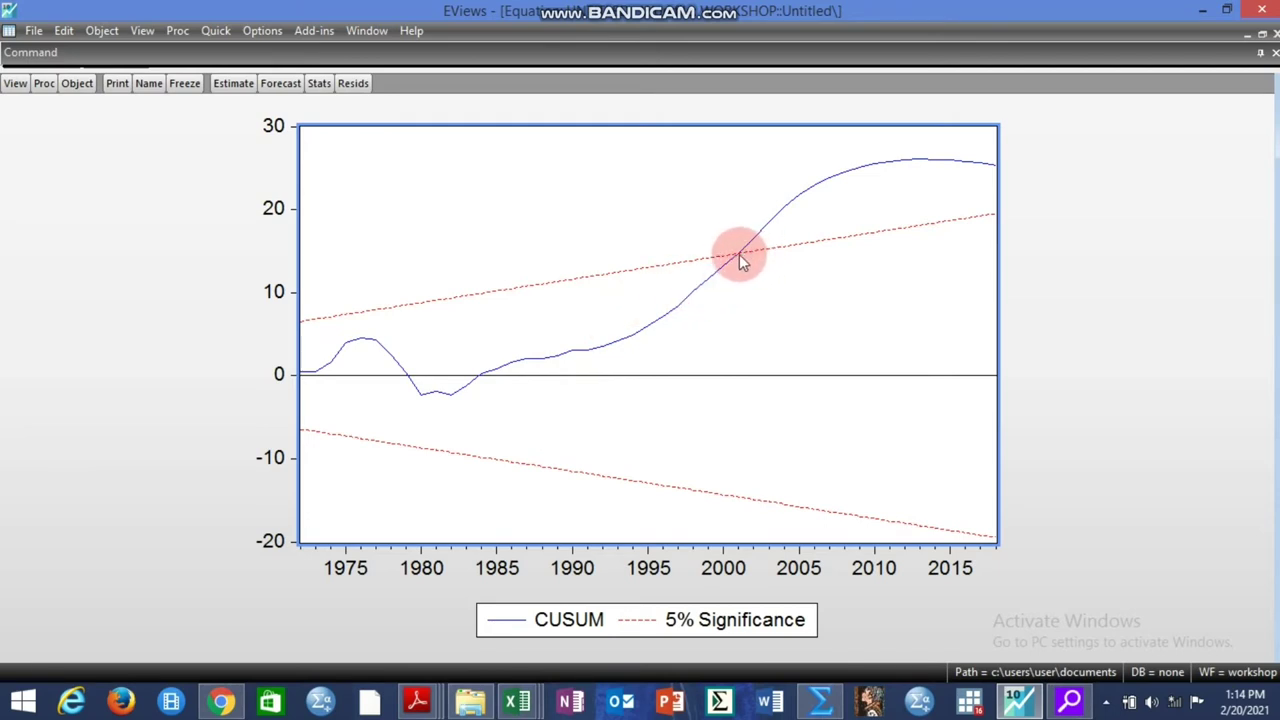
pyautogui.moveTo(740, 256)
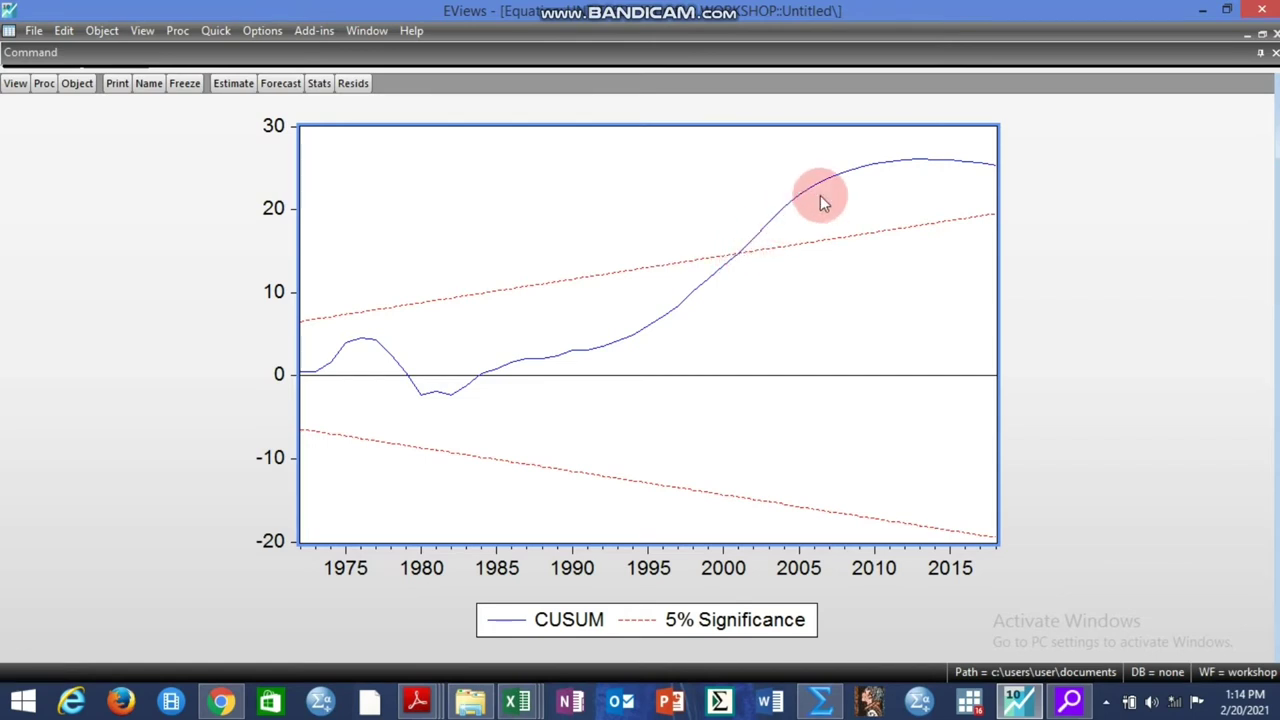
pyautogui.click(755, 272)
pyautogui.click(232, 86)
# - Run the CUSUM of Squares test on the equation and examine its curve against the 5% significance bounds
pyautogui.click(16, 84)
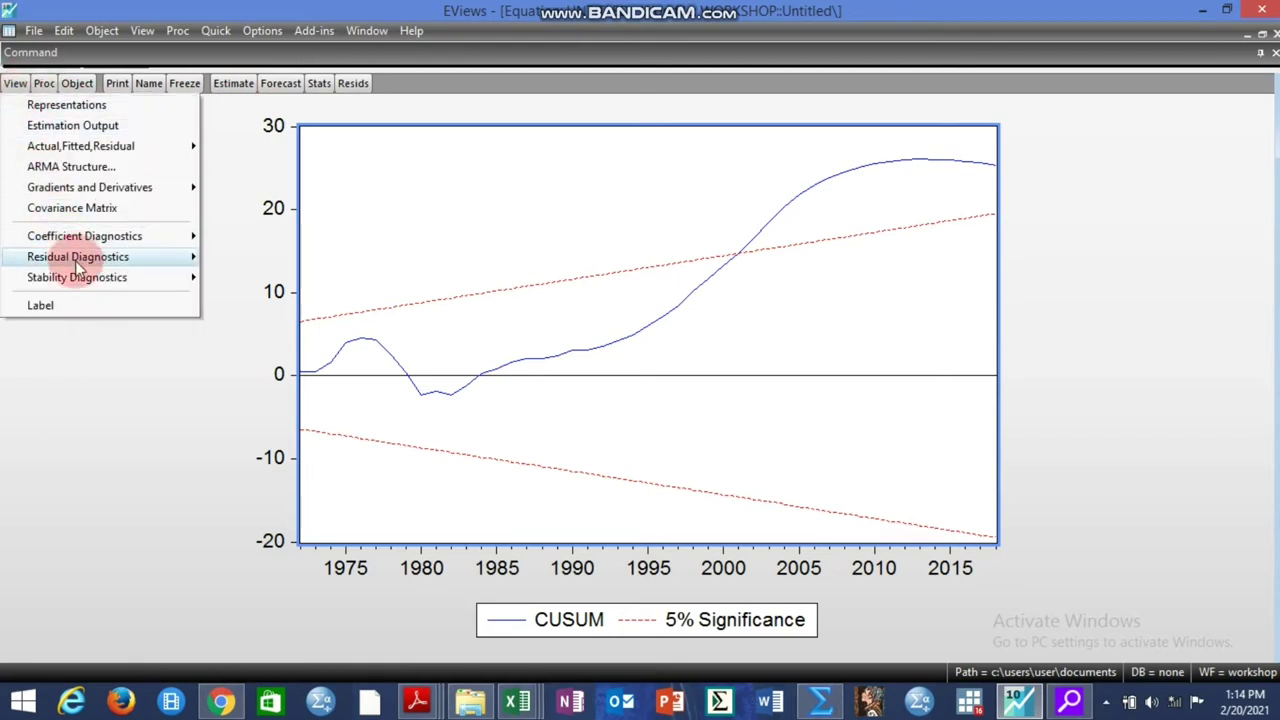
pyautogui.moveTo(84, 275)
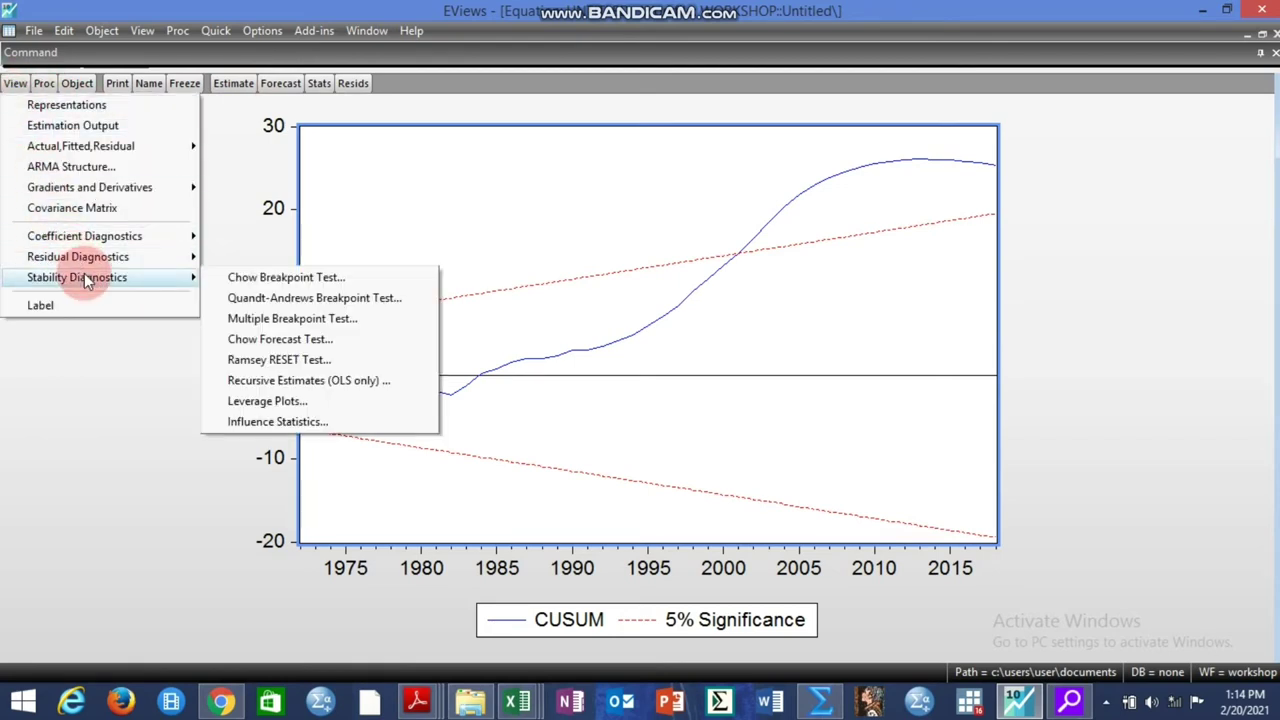
pyautogui.click(274, 380)
pyautogui.click(497, 328)
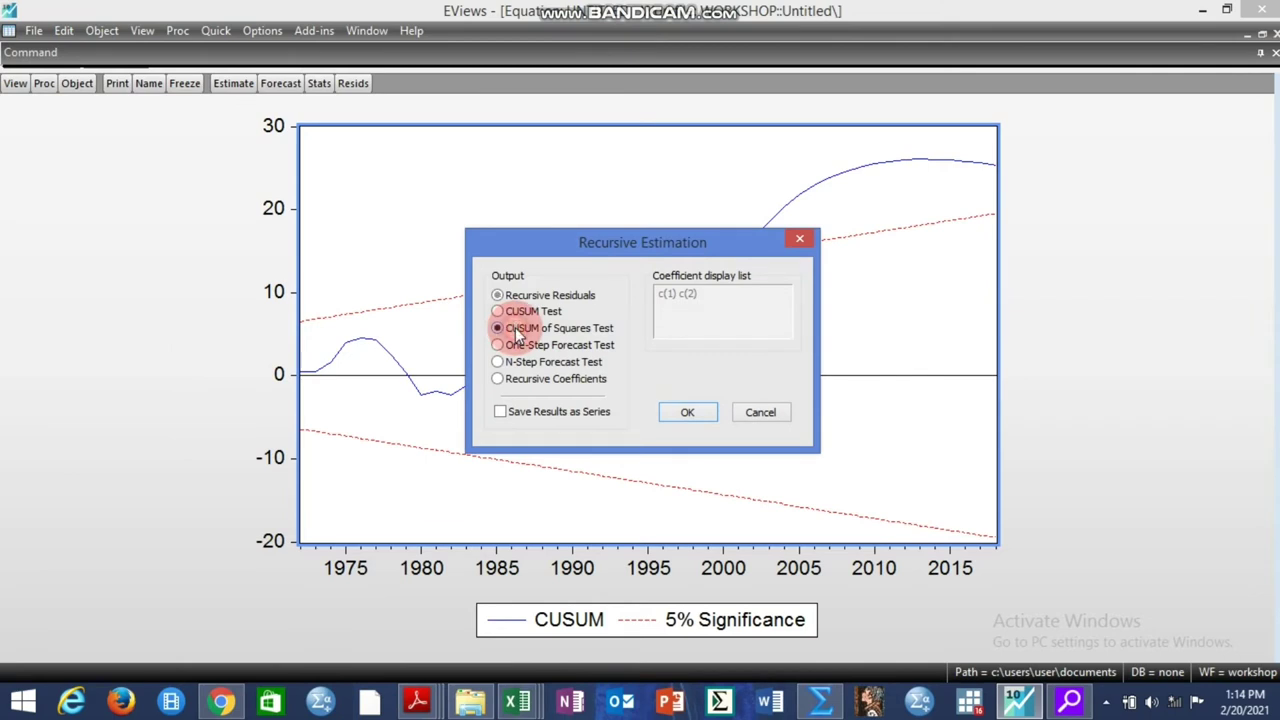
pyautogui.click(687, 413)
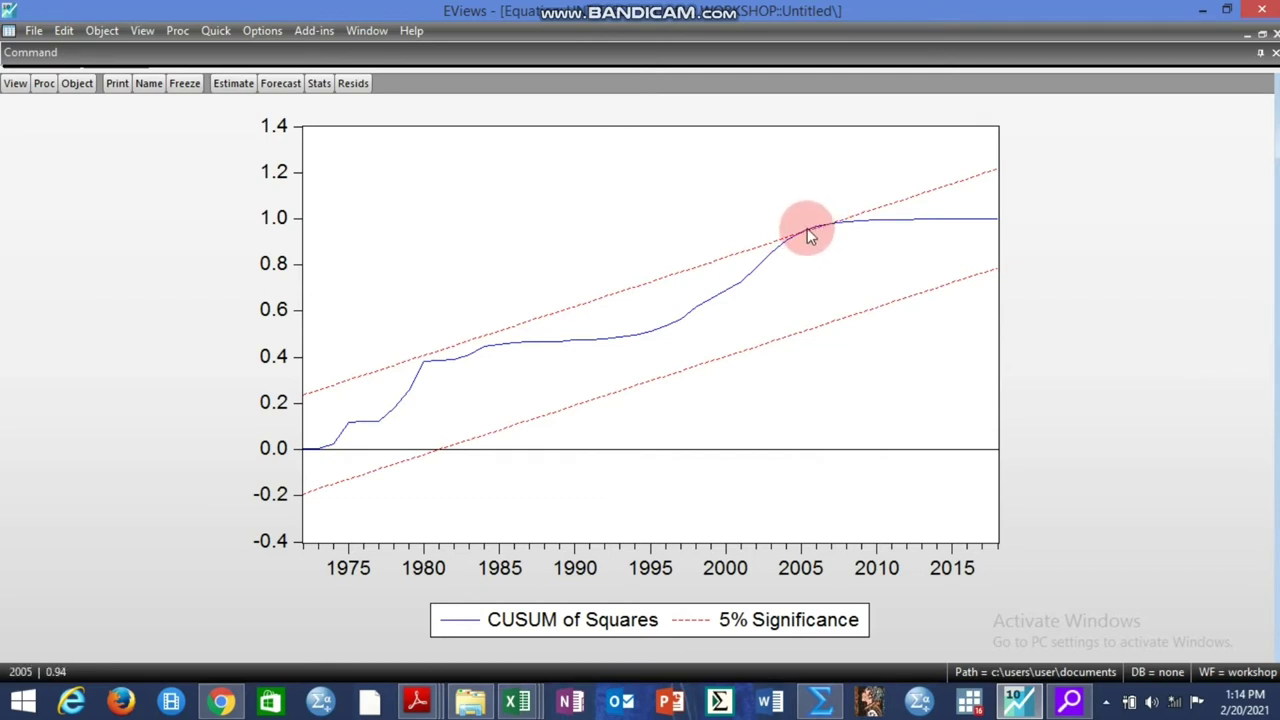
pyautogui.moveTo(815, 226)
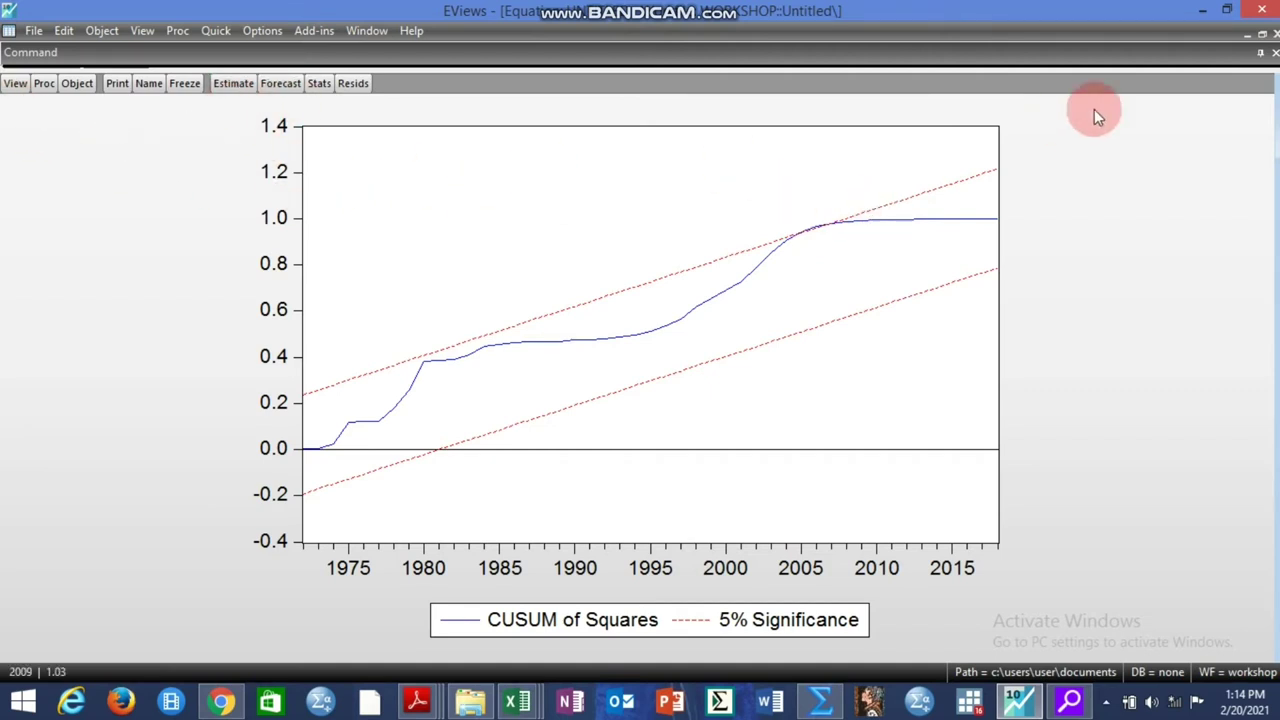
# - Save the equation in the workfile under the name eq01 and close its window
pyautogui.click(148, 85)
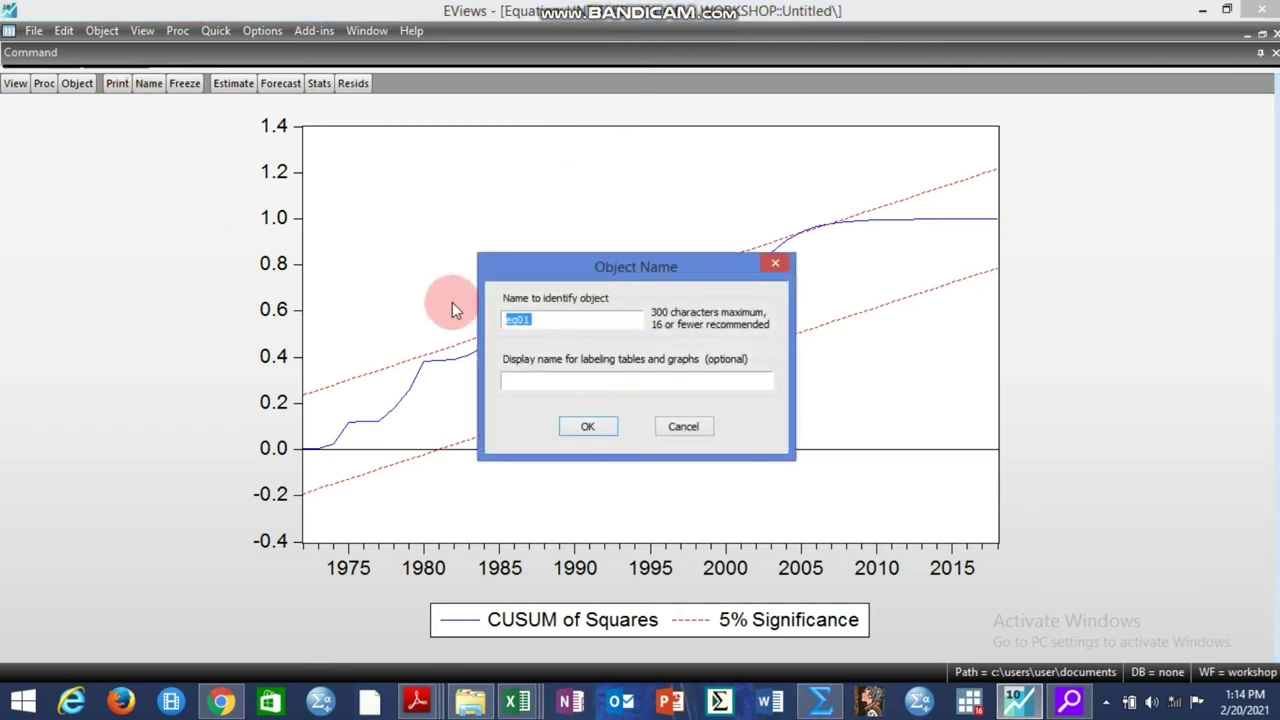
pyautogui.click(602, 427)
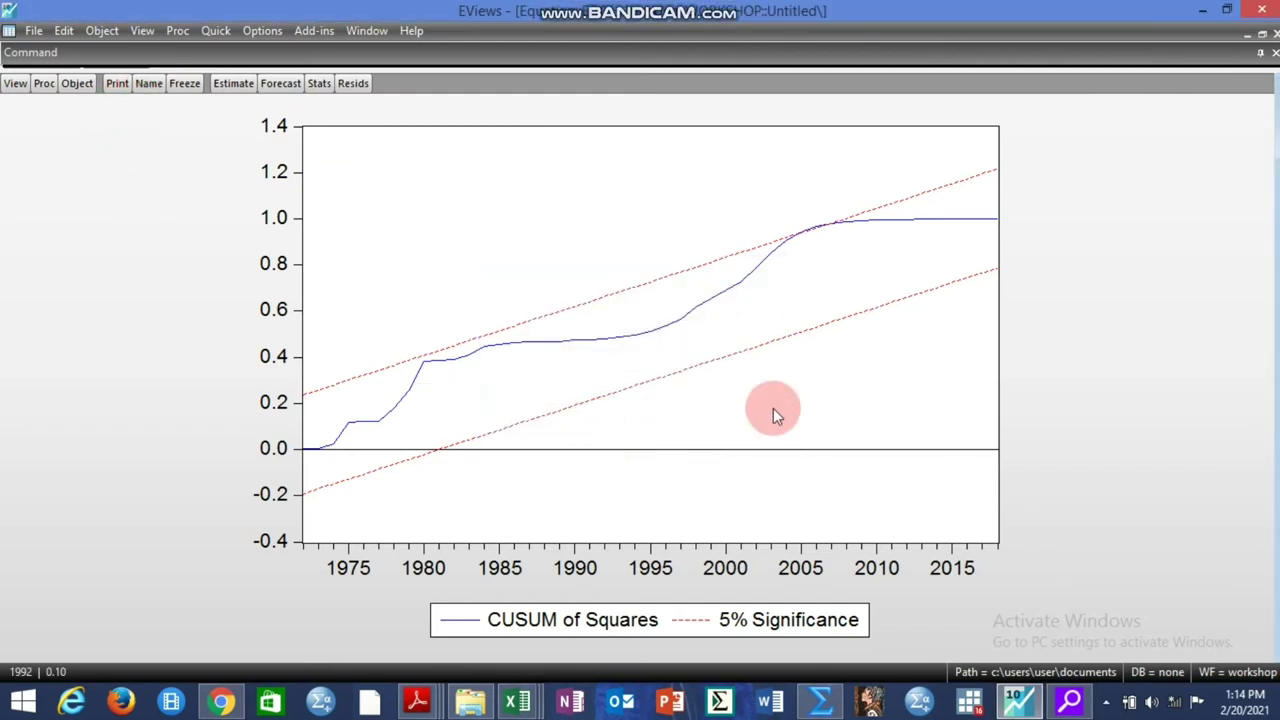
pyautogui.click(1275, 33)
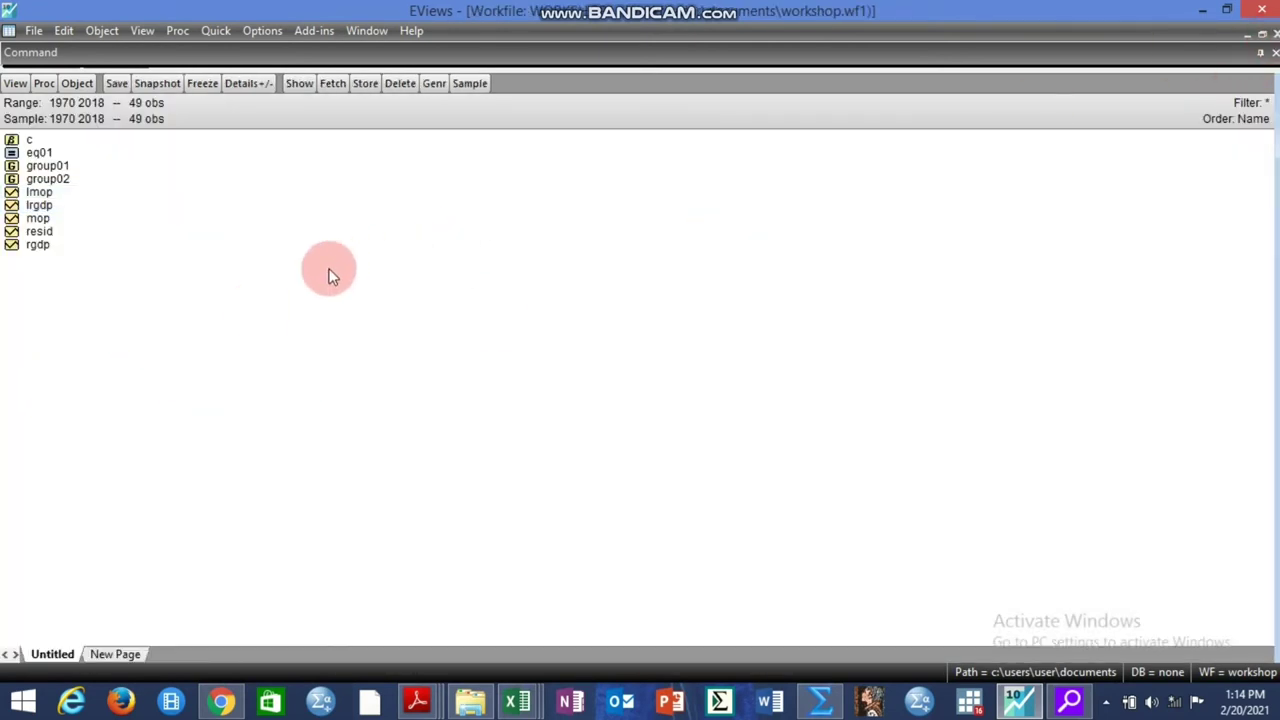
# - Run the Multiple Breakpoint Test on eq01 using Sequential L+1 breaks vs. L, maximum 5 breaks, 15% trimming and 0.05 significance
pyautogui.doubleClick(38, 152)
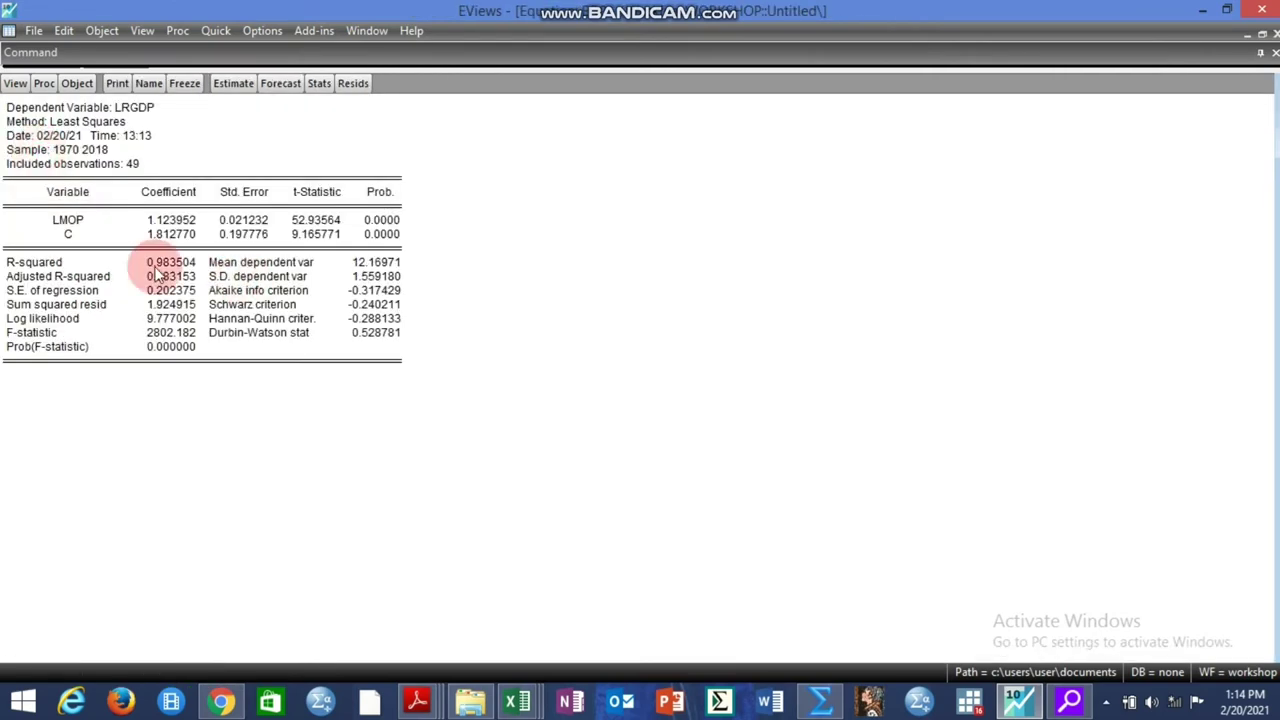
pyautogui.click(15, 83)
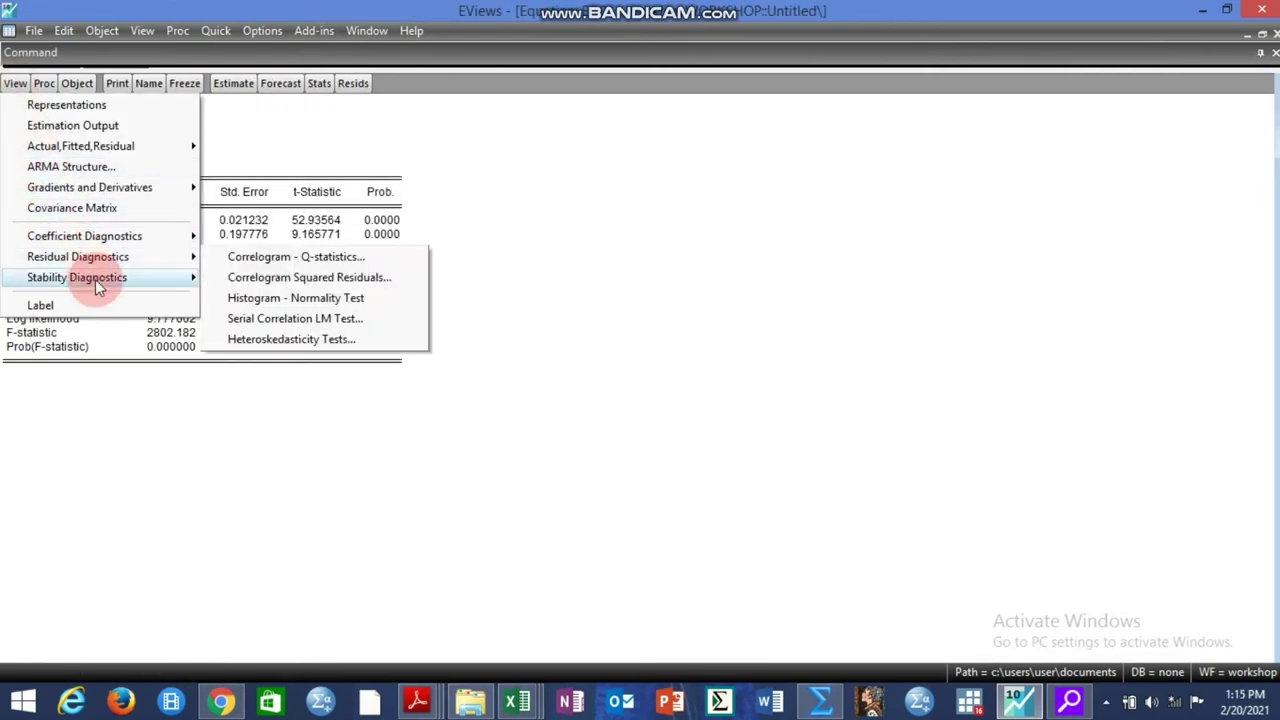
pyautogui.moveTo(156, 284)
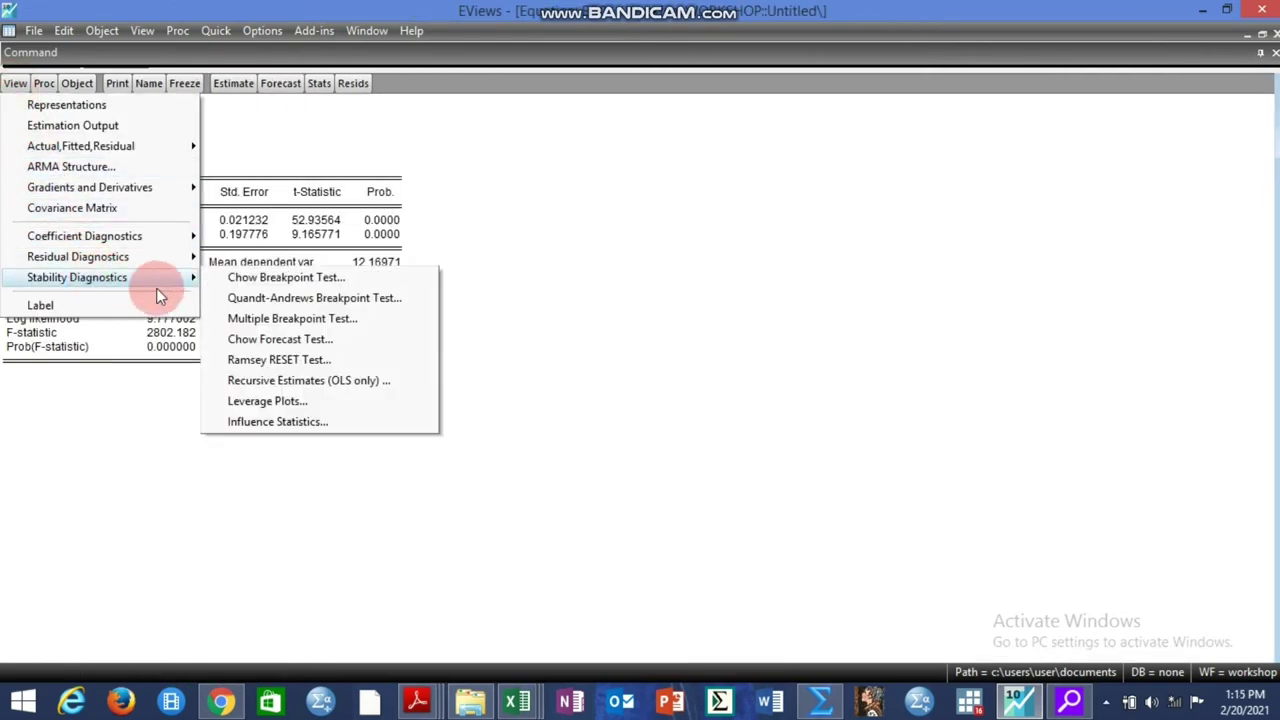
pyautogui.click(275, 320)
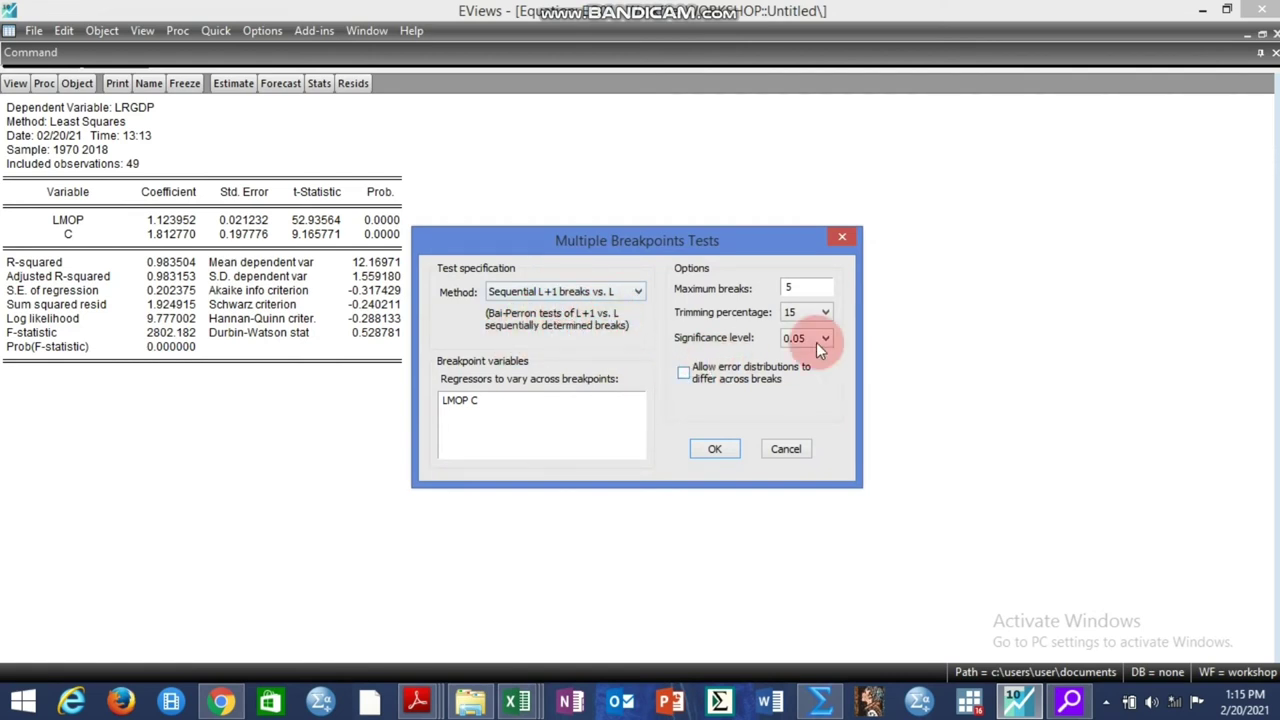
pyautogui.doubleClick(805, 288)
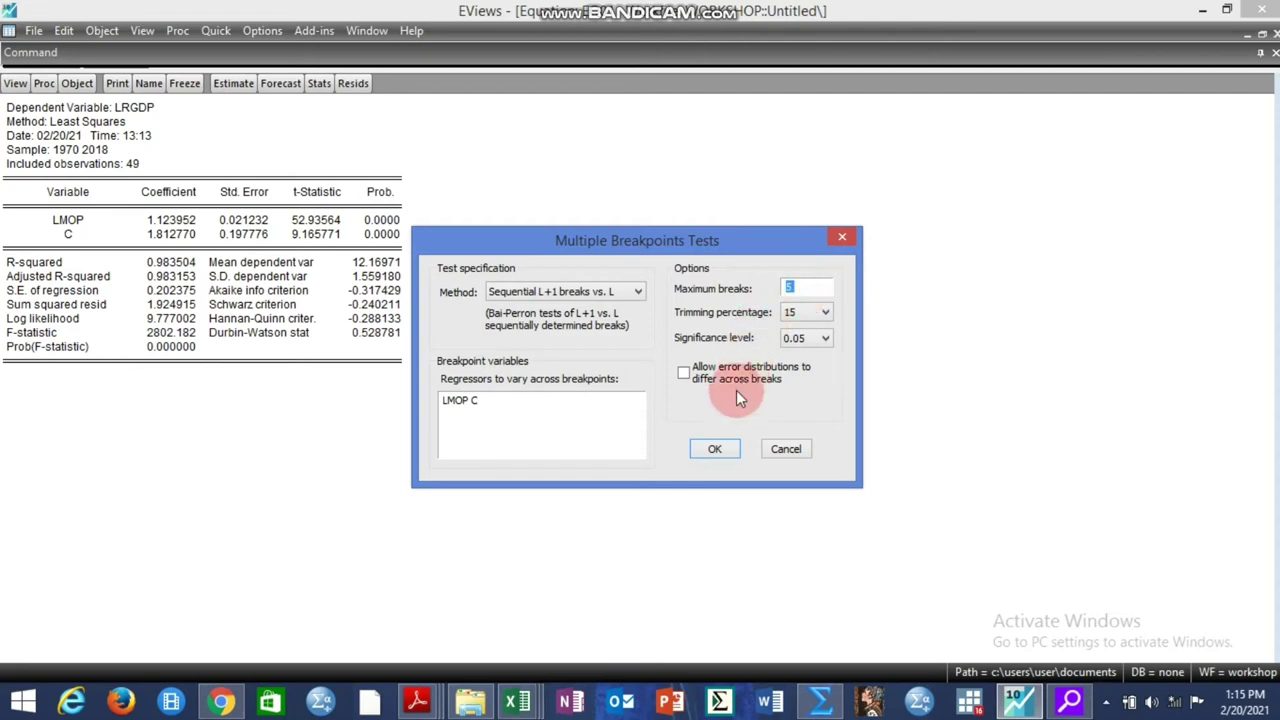
pyautogui.click(706, 447)
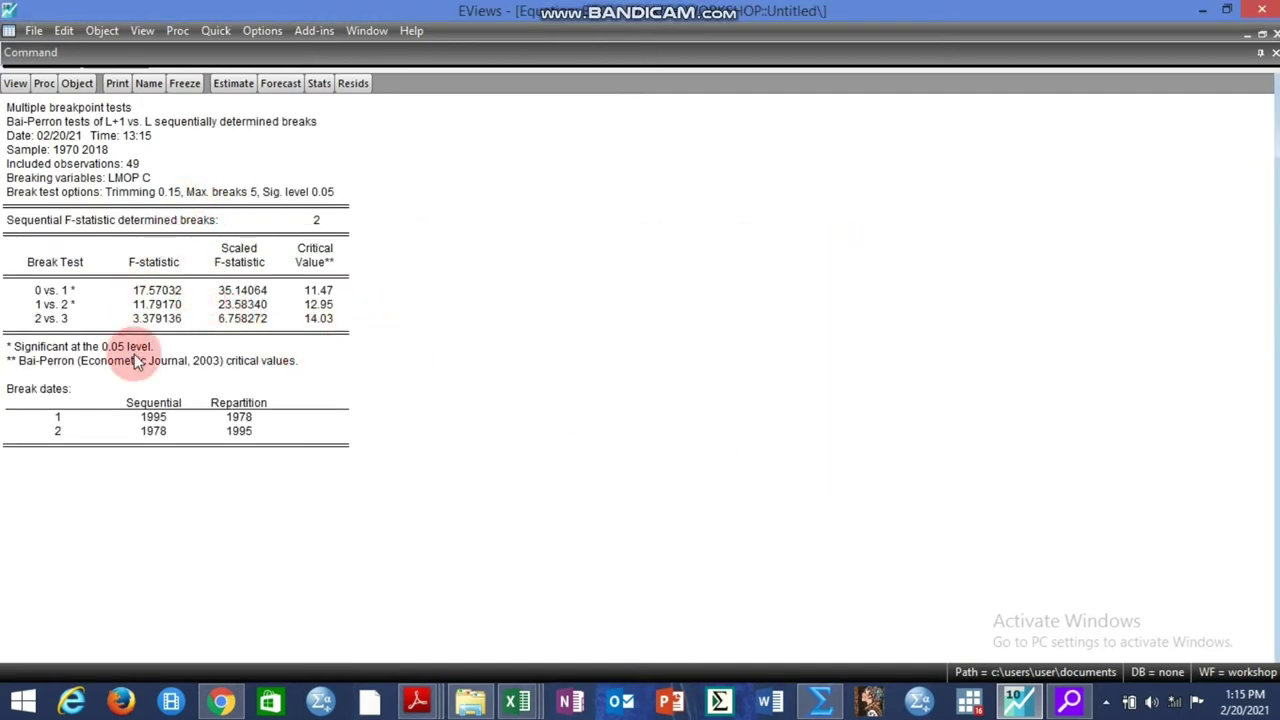
# - Examine the two sequential break dates in the breakpoint test output, then close the equation window, keeping its name
pyautogui.click(146, 418)
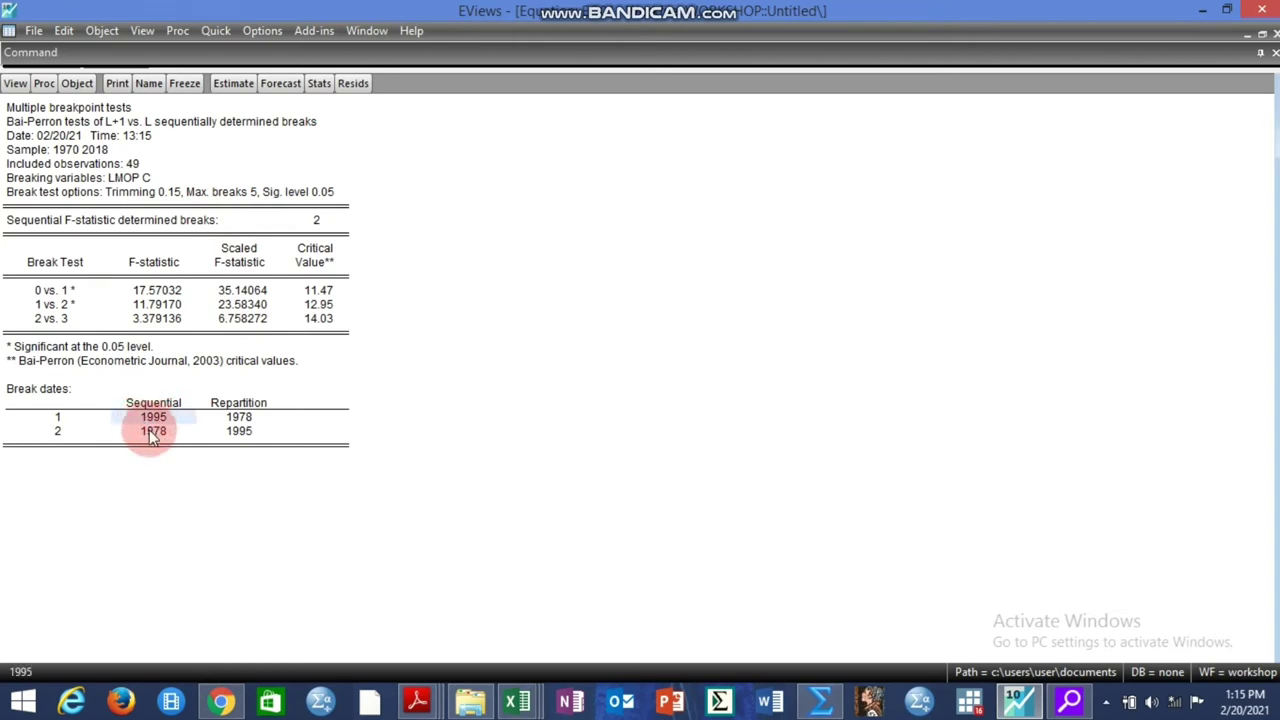
pyautogui.click(151, 432)
pyautogui.click(153, 419)
pyautogui.click(155, 435)
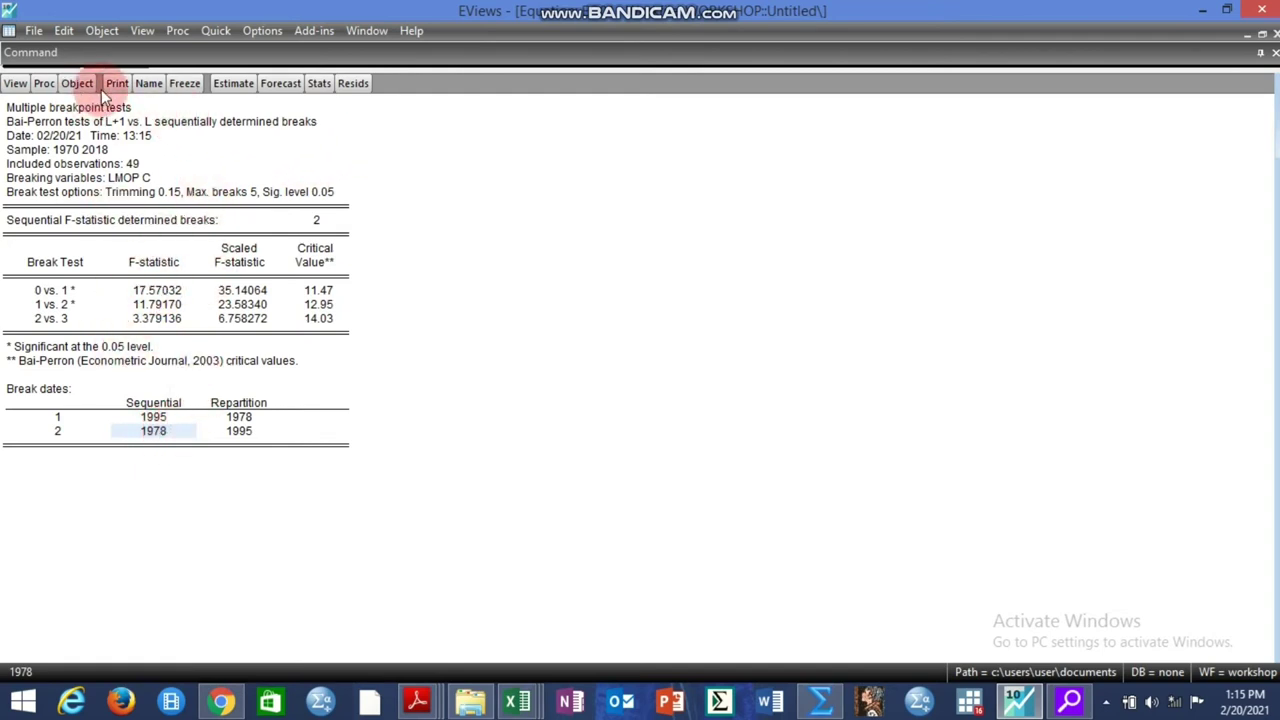
pyautogui.click(150, 87)
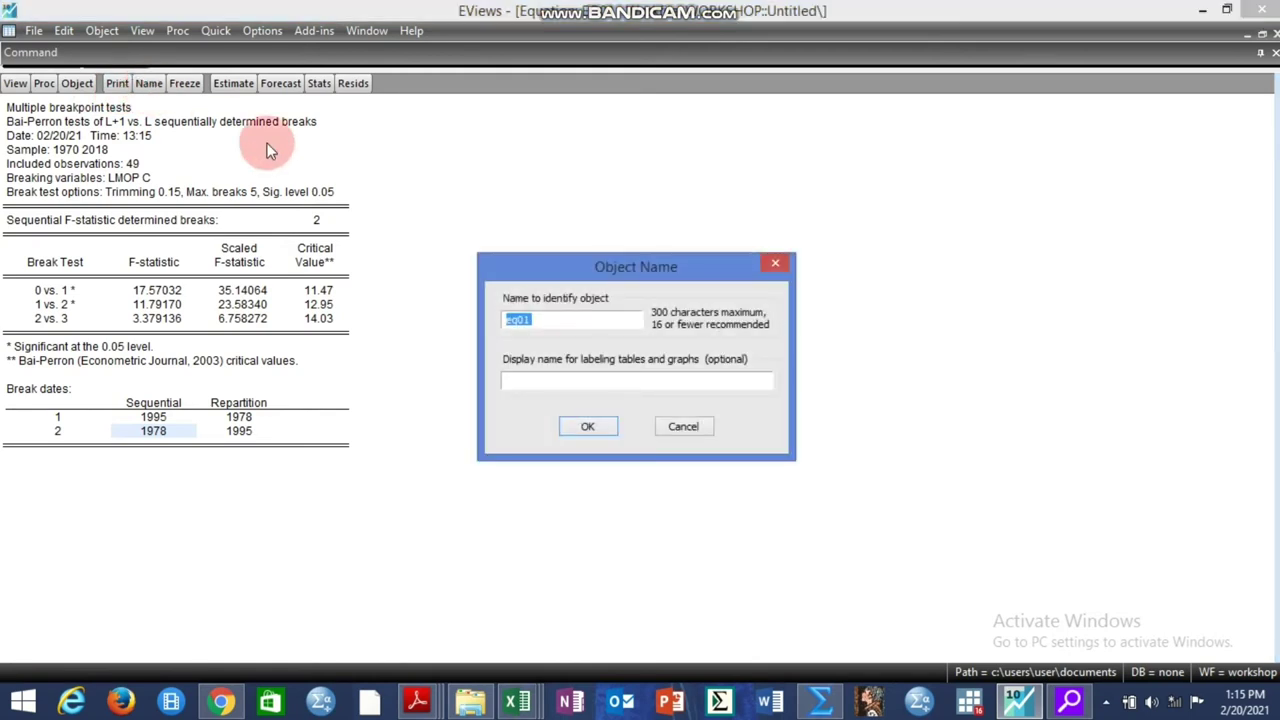
pyautogui.click(680, 427)
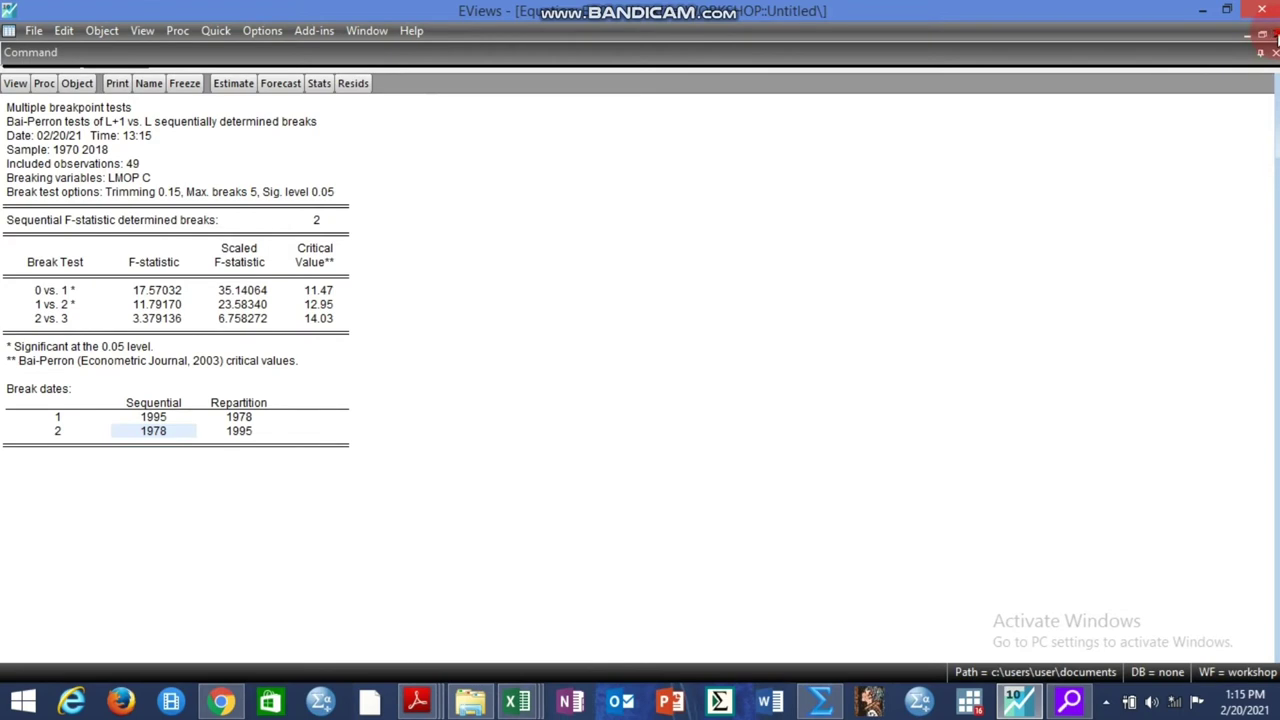
pyautogui.click(1276, 33)
pyautogui.click(338, 293)
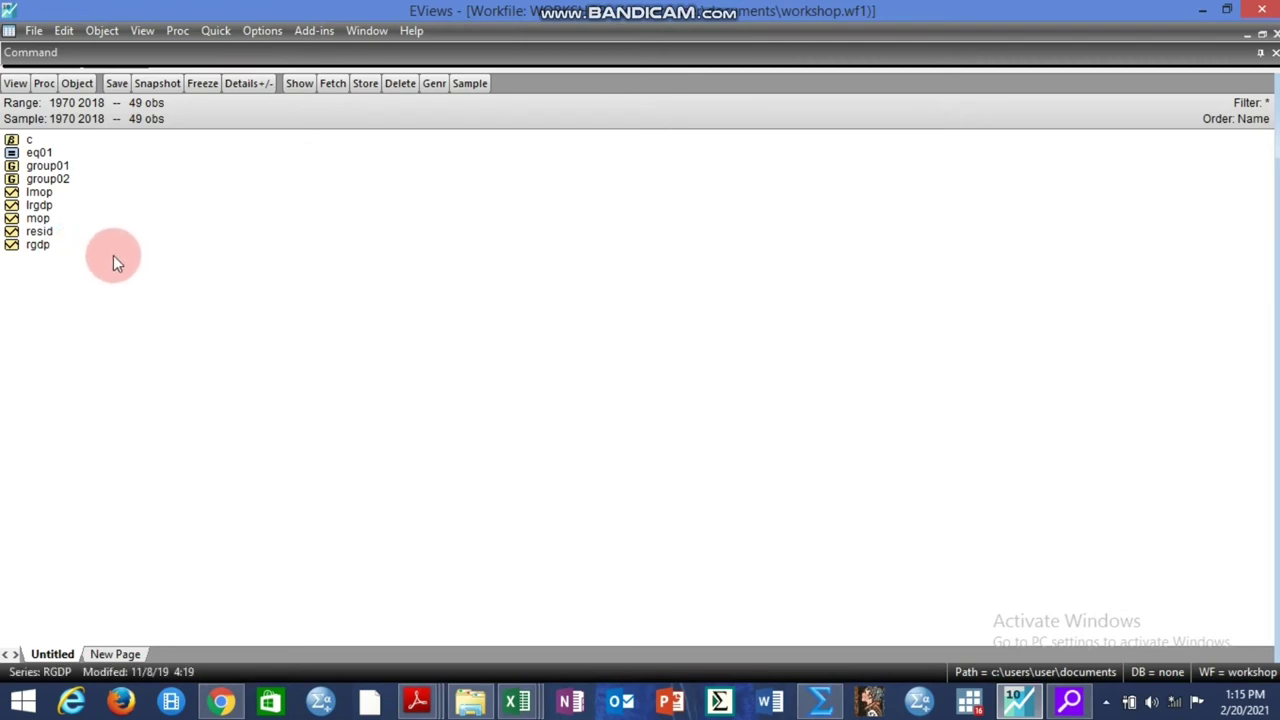
# - Generate the dummy series dm1 with the equation dm1=0 for the sample 1970 1977
pyautogui.click(435, 88)
pyautogui.write('dm')
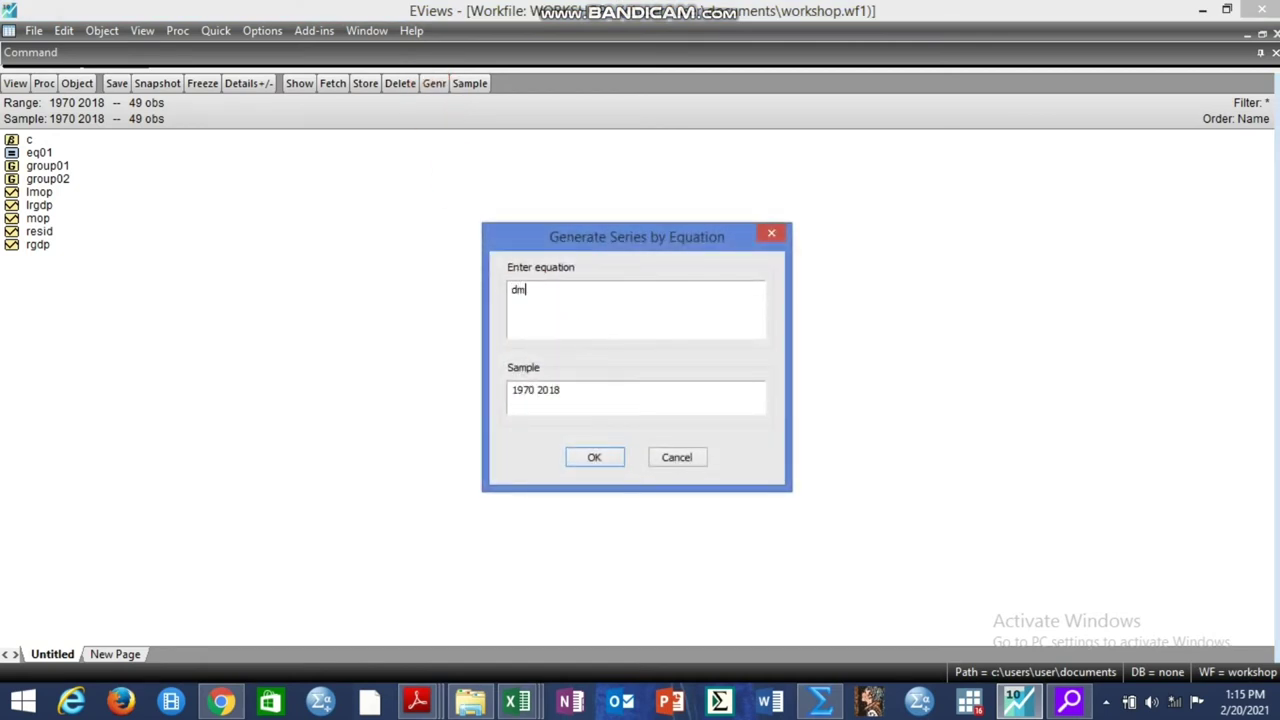
pyautogui.write('1=0')
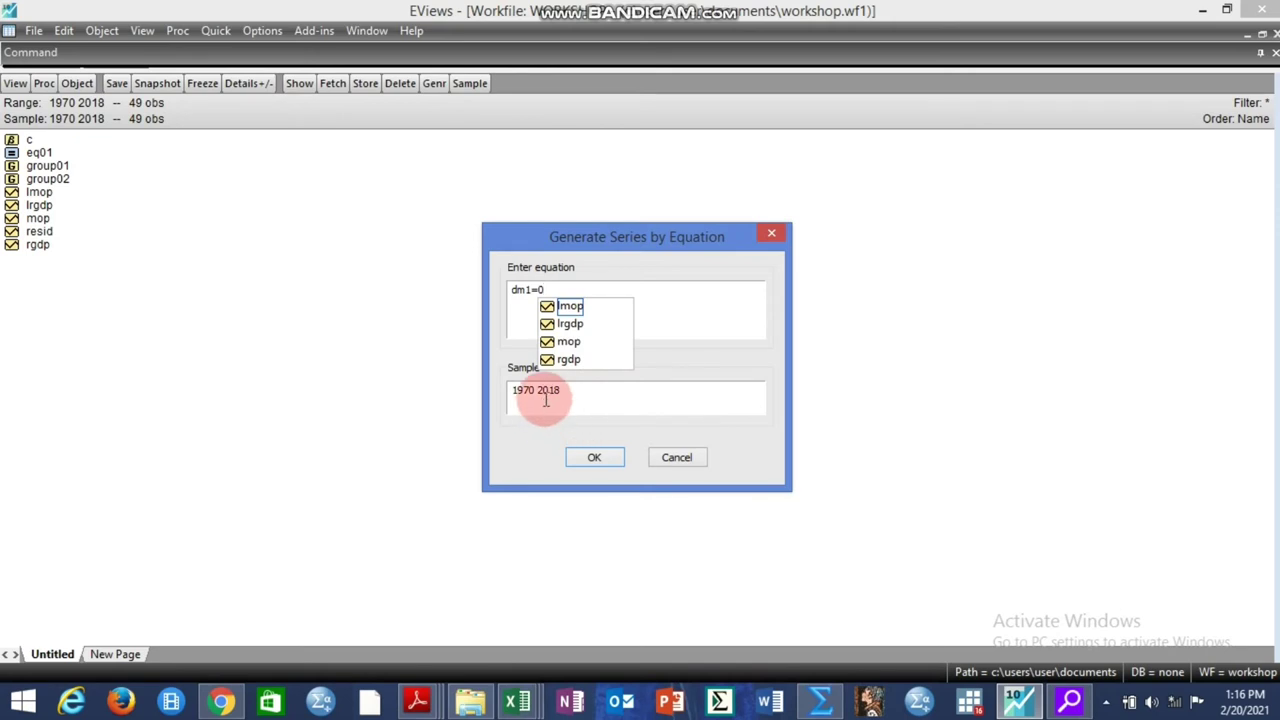
pyautogui.click(562, 393)
pyautogui.press('BackSpace')
pyautogui.press('BackSpace')
pyautogui.press('BackSpace')
pyautogui.press('BackSpace')
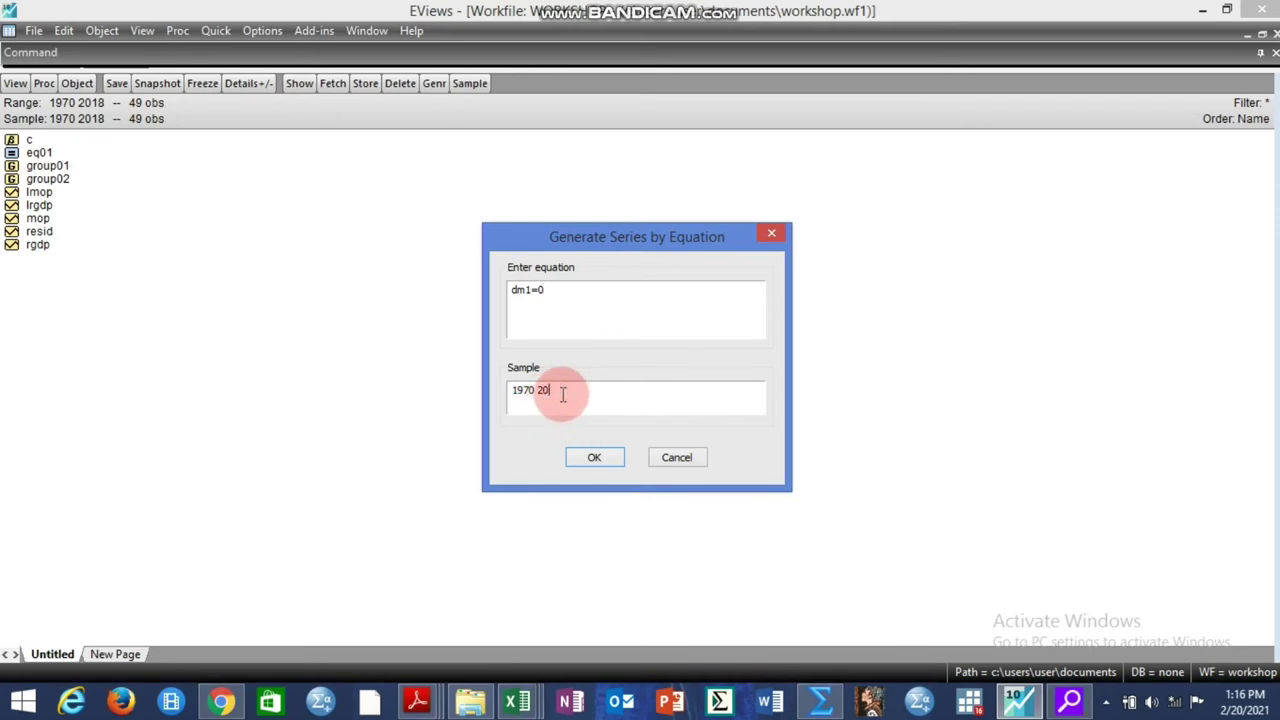
pyautogui.write('1')
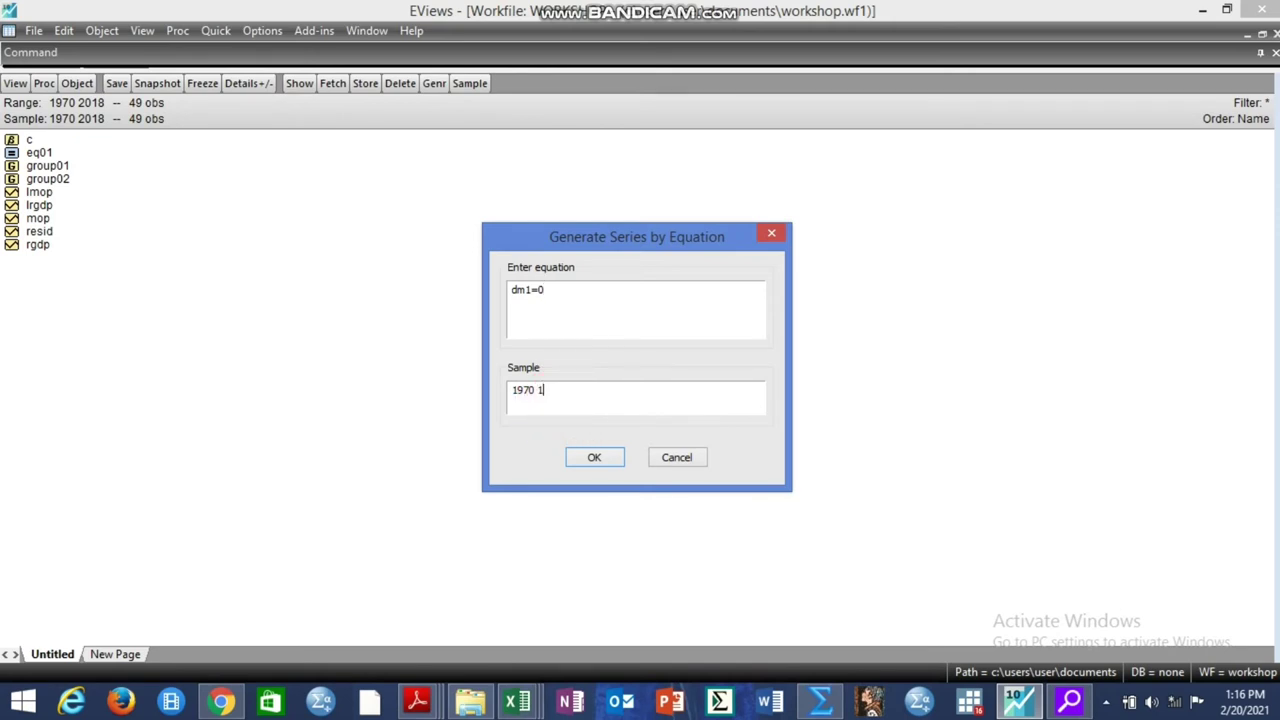
pyautogui.write('977')
pyautogui.click(591, 458)
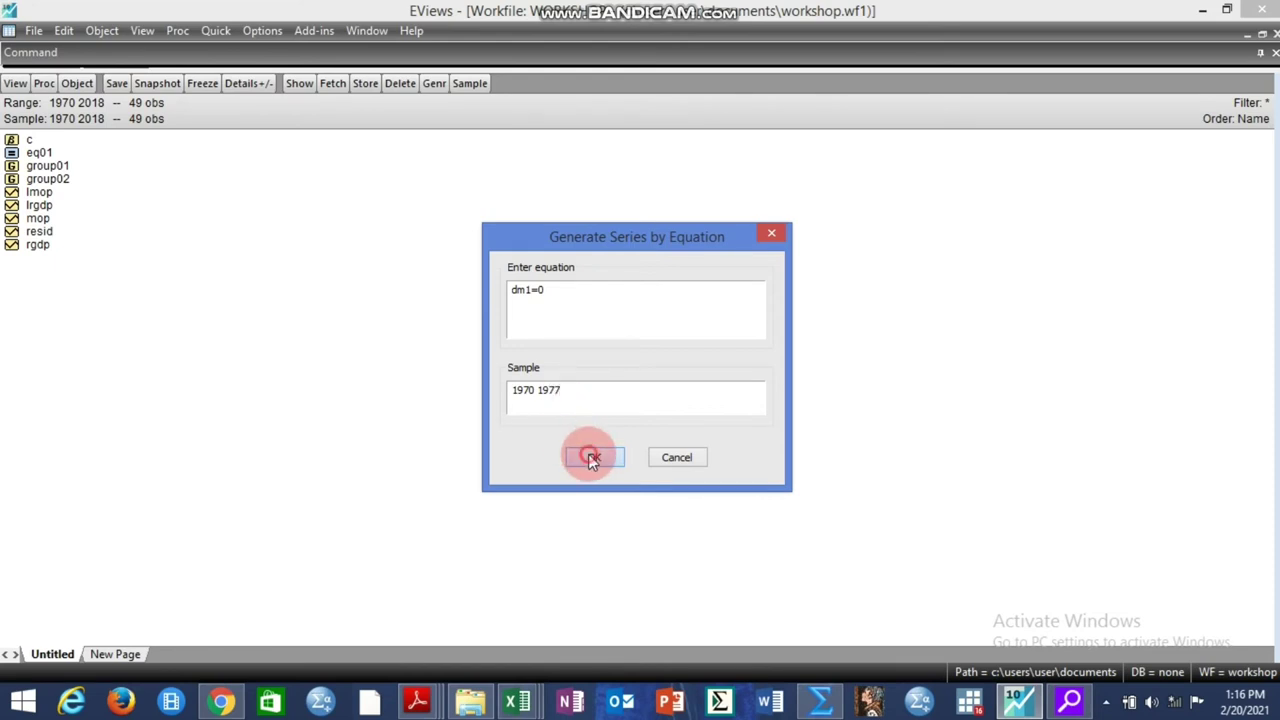
# - Set dm1=1 for the sample 1978 2018 and check the series' values in its spreadsheet
pyautogui.click(433, 84)
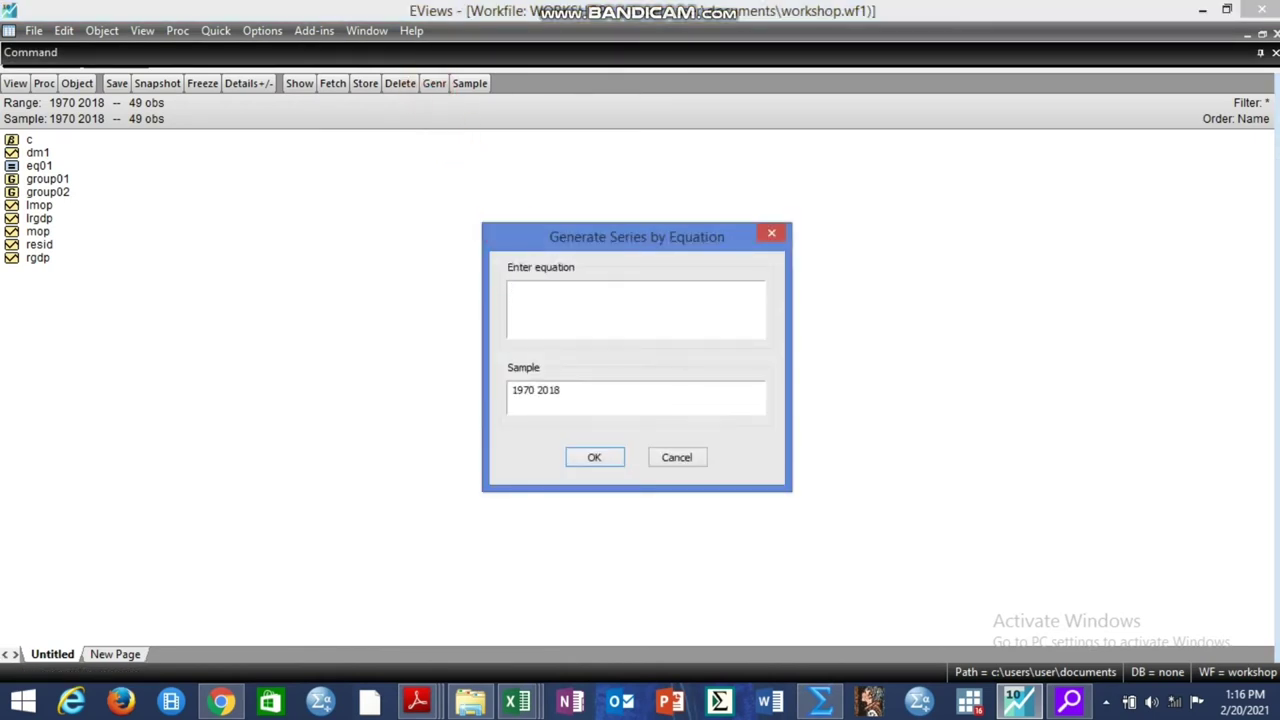
pyautogui.write('dm1=1')
pyautogui.click(533, 391)
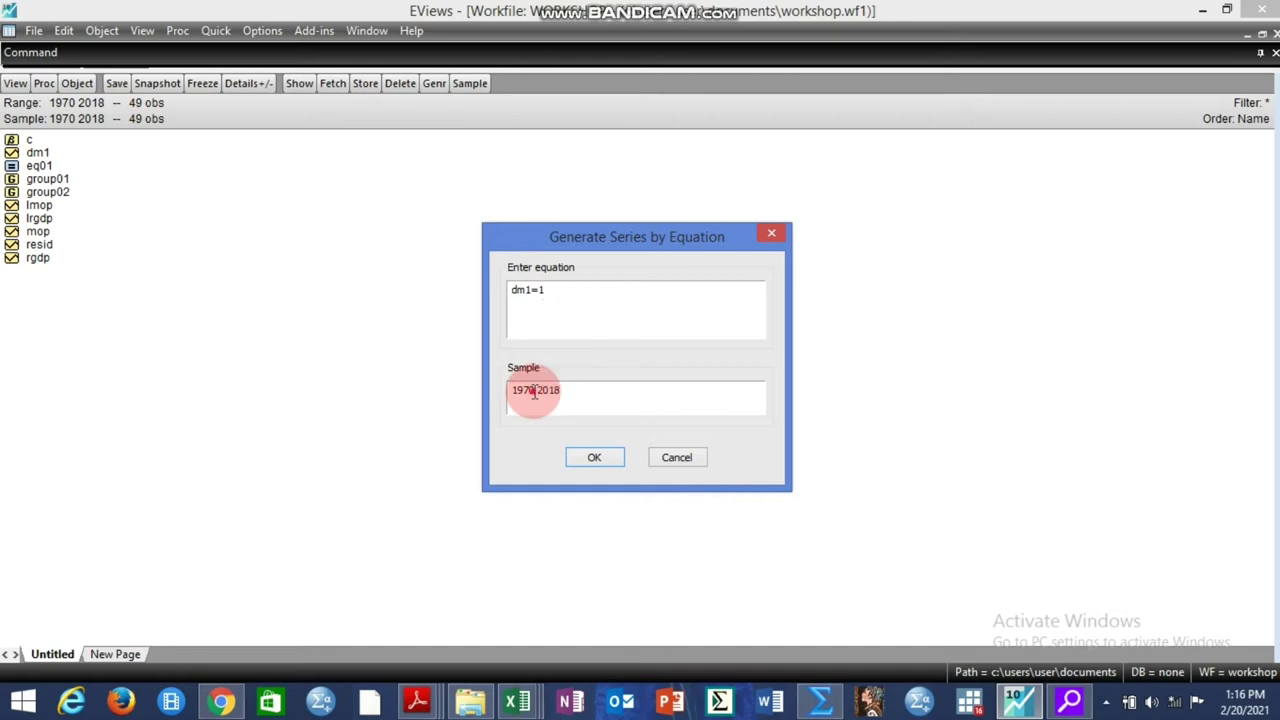
pyautogui.press('BackSpace')
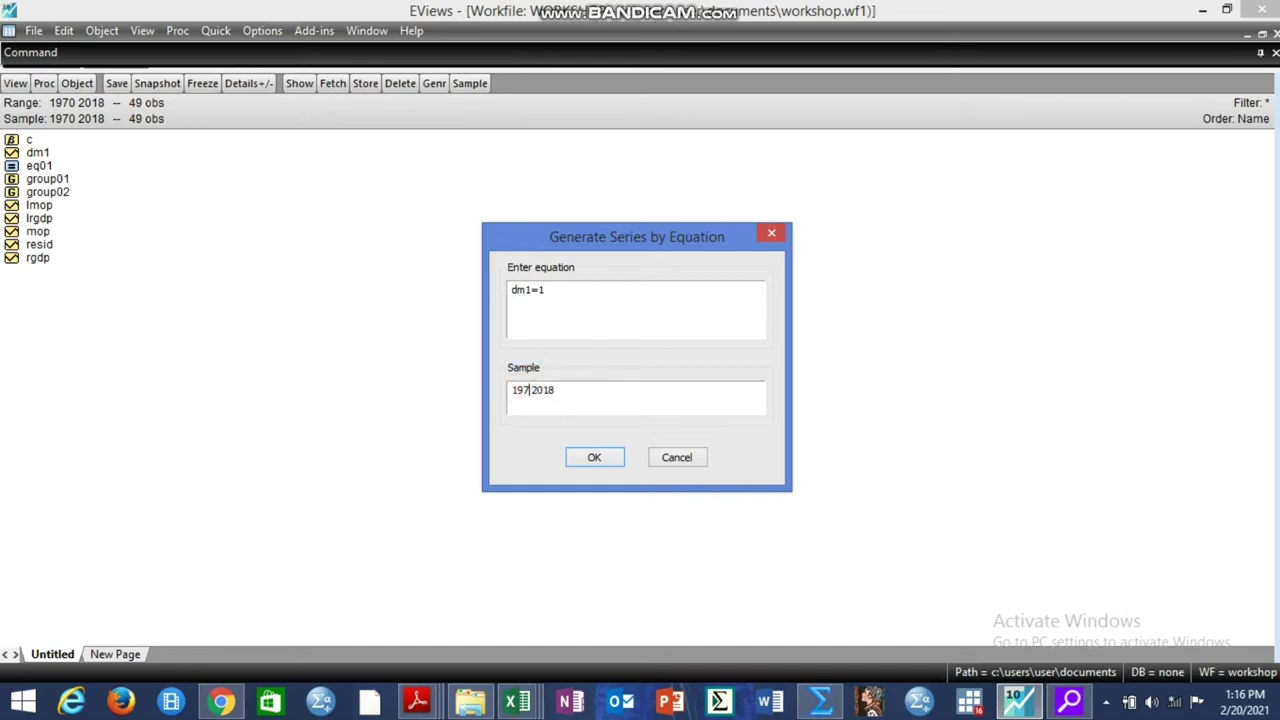
pyautogui.write('8')
pyautogui.click(587, 460)
pyautogui.doubleClick(38, 153)
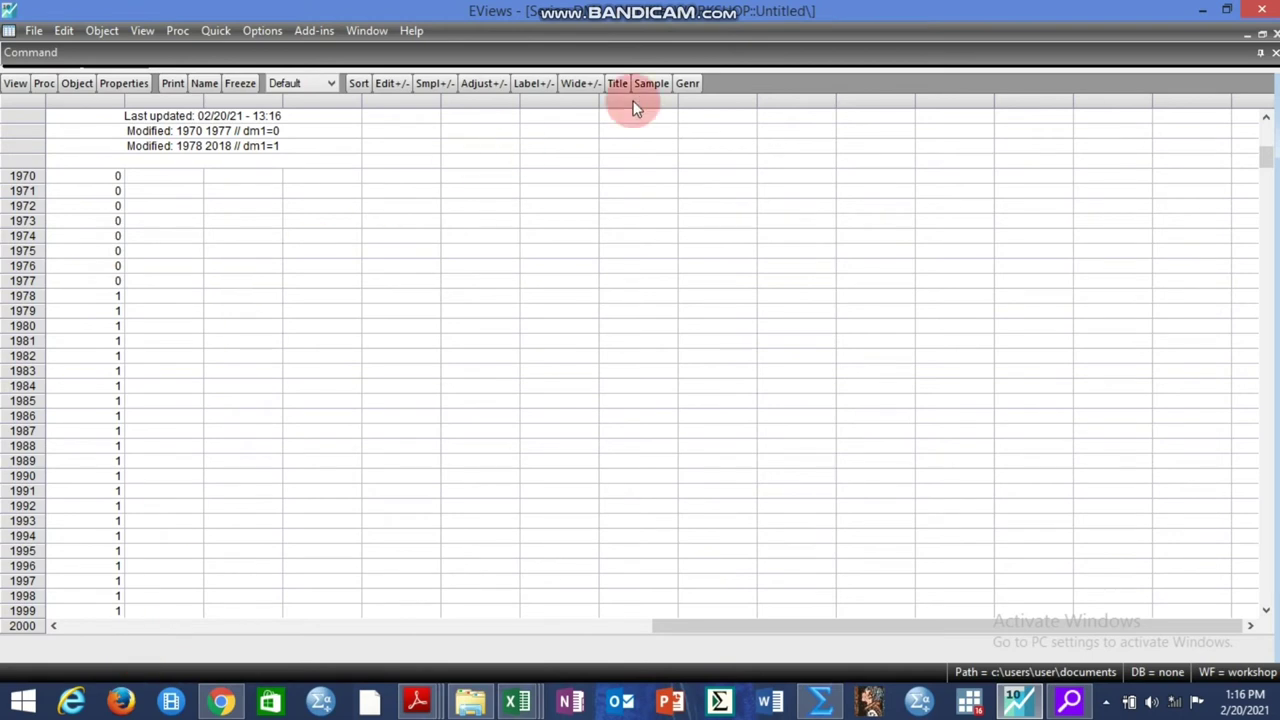
pyautogui.click(1276, 34)
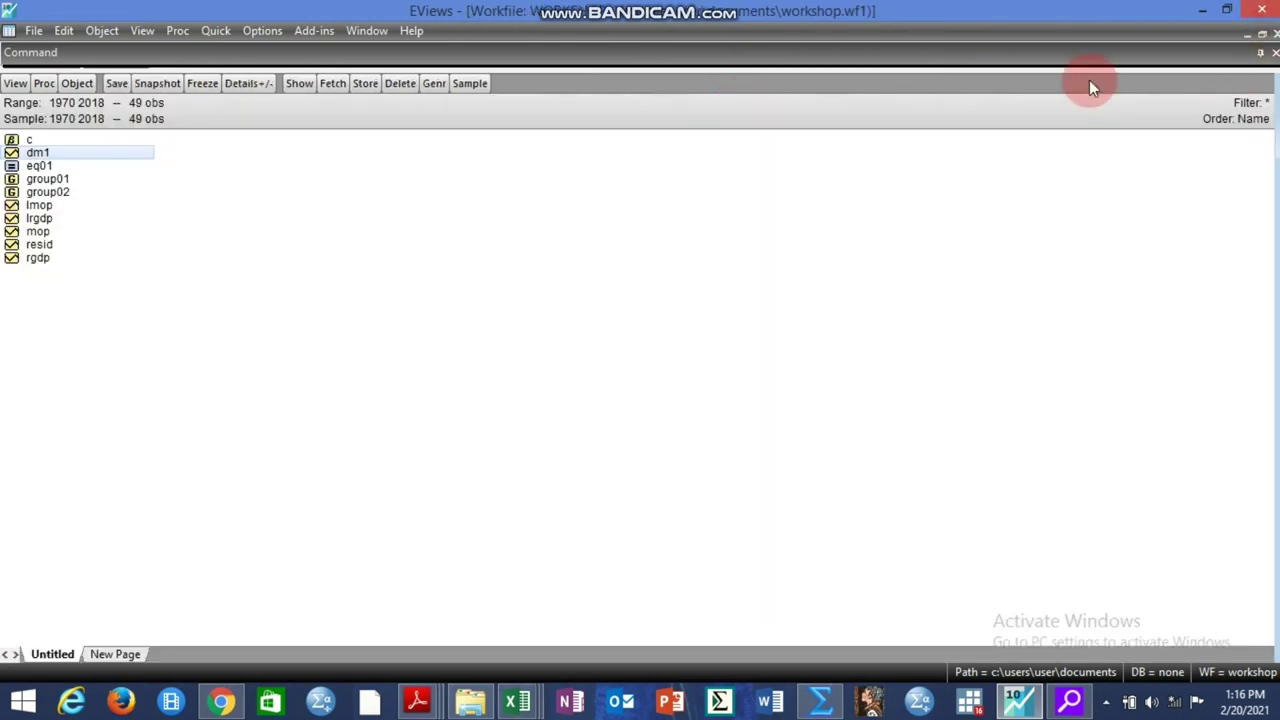
# - Generate a second dummy series with the equation dm2=0 for the sample 1970 1994
pyautogui.click(437, 84)
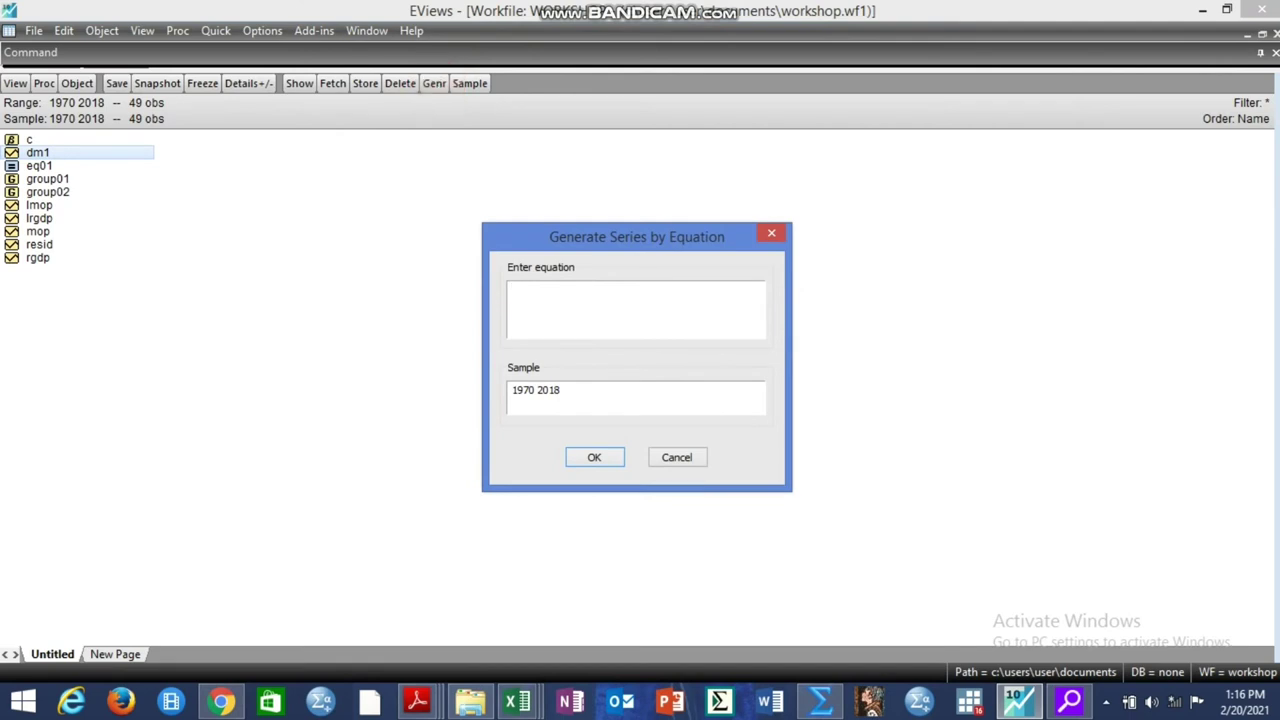
pyautogui.write('dm2=0')
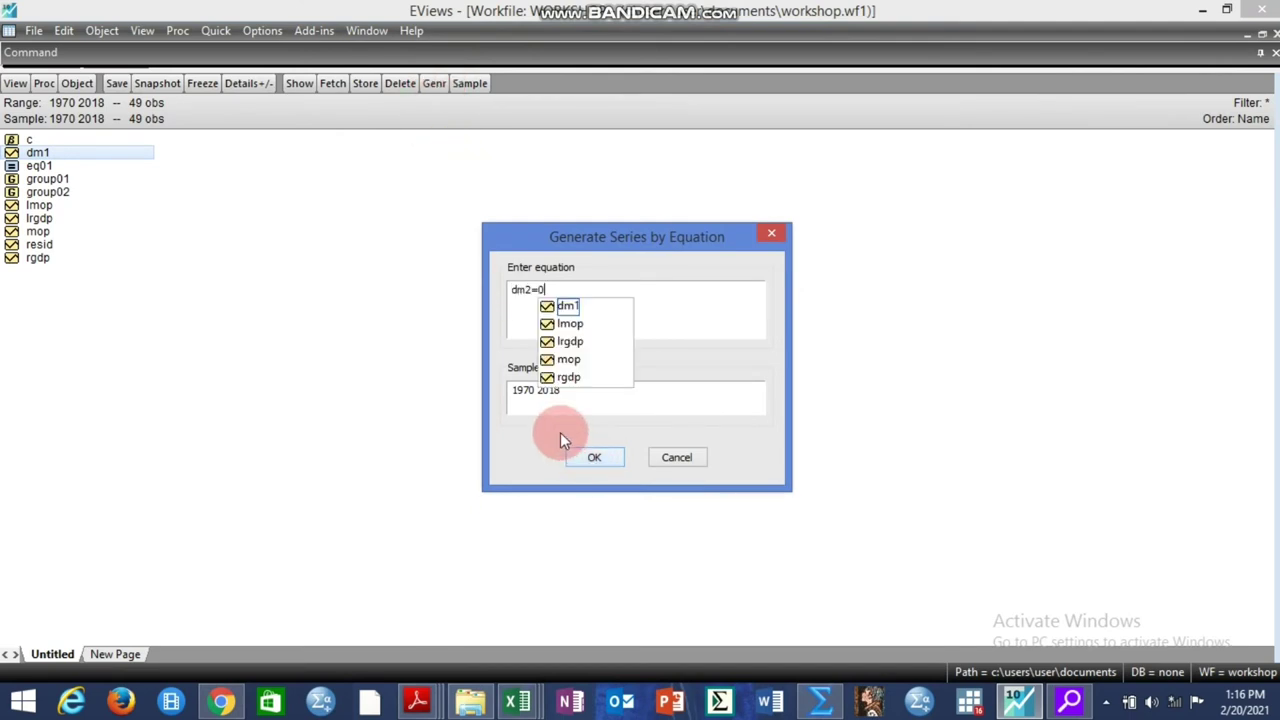
pyautogui.click(542, 424)
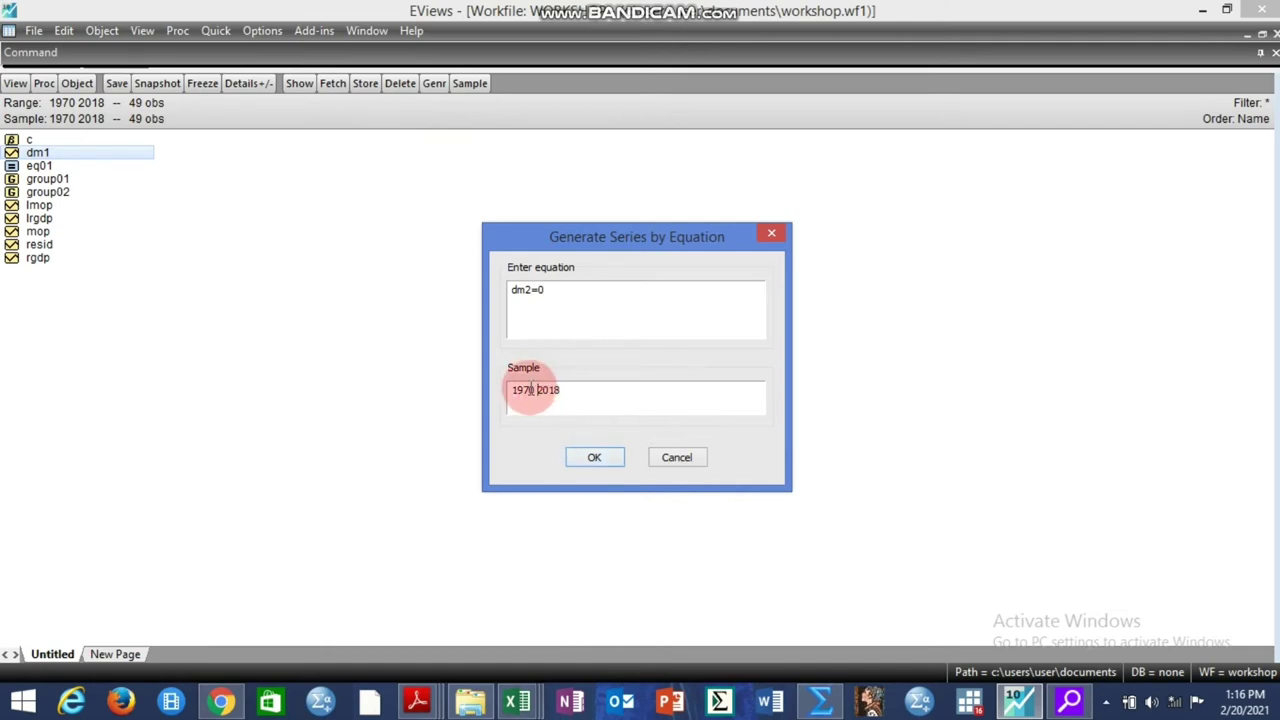
pyautogui.moveTo(545, 392); pyautogui.dragTo(561, 393)
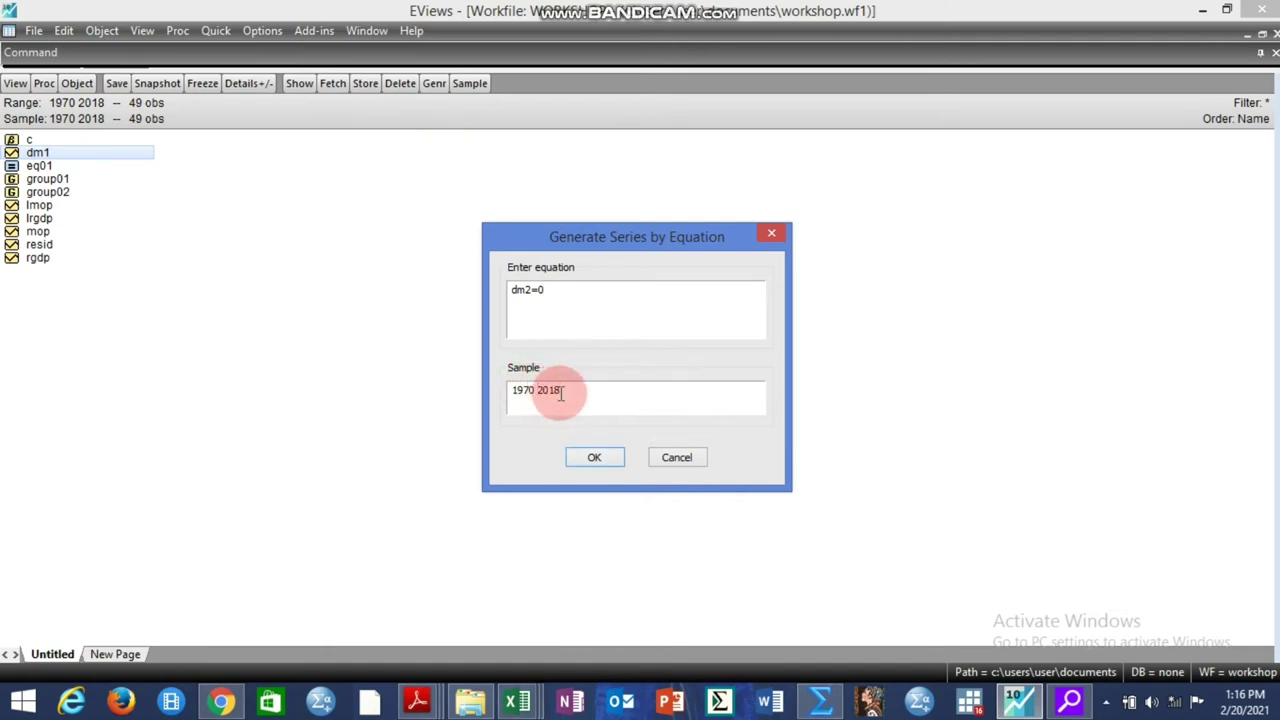
pyautogui.press('BackSpace')
pyautogui.press('BackSpace')
pyautogui.press('BackSpace')
pyautogui.write('19')
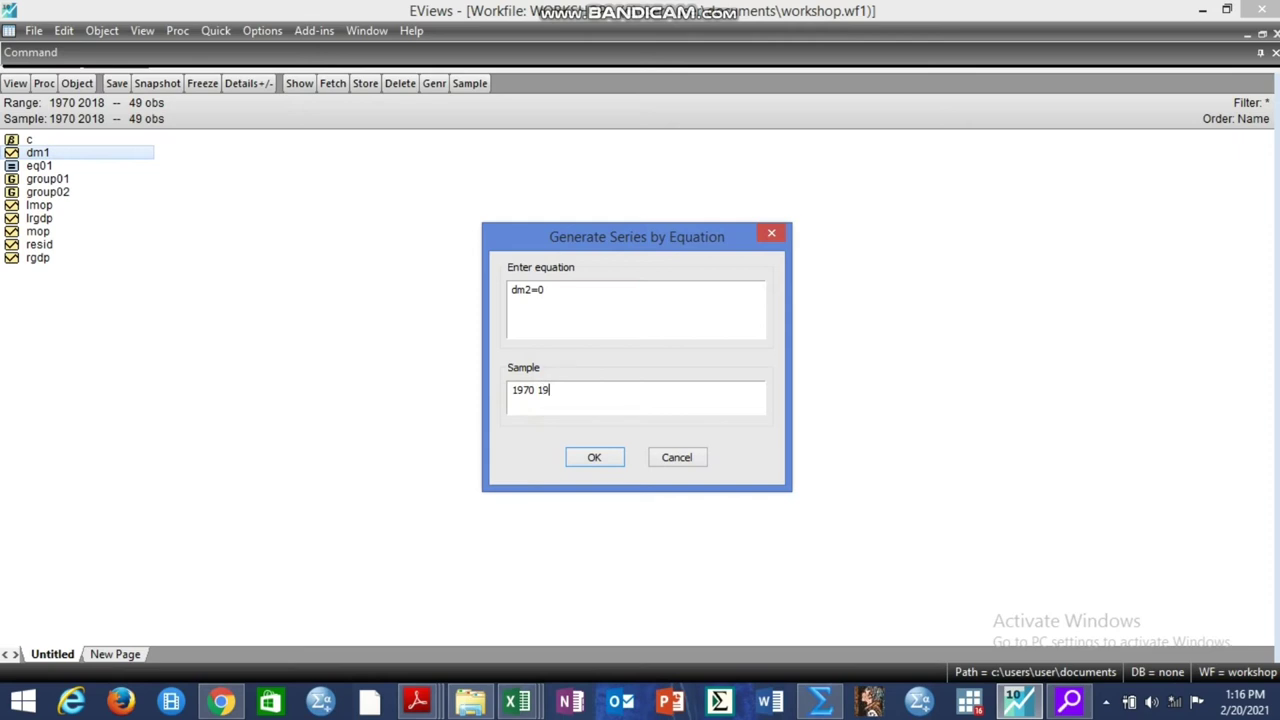
pyautogui.write('94')
pyautogui.click(594, 457)
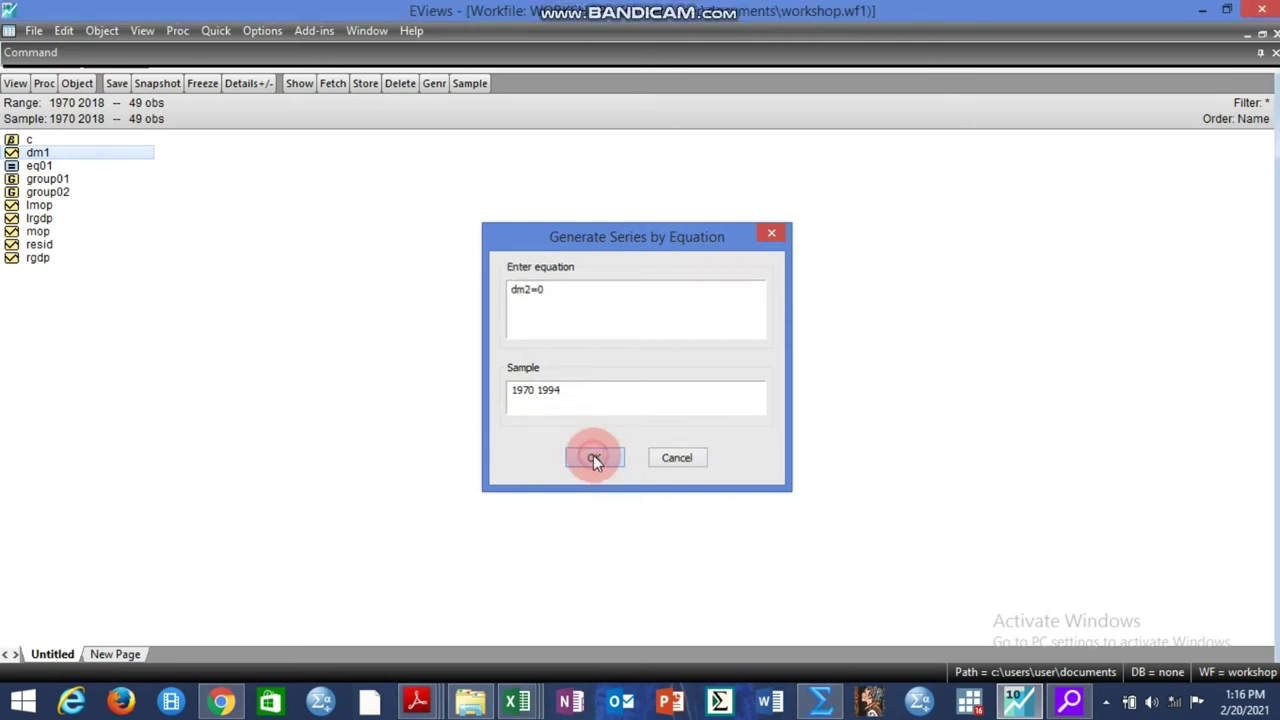
# - Set dm2=1 for the sample 1995 2018
pyautogui.click(433, 83)
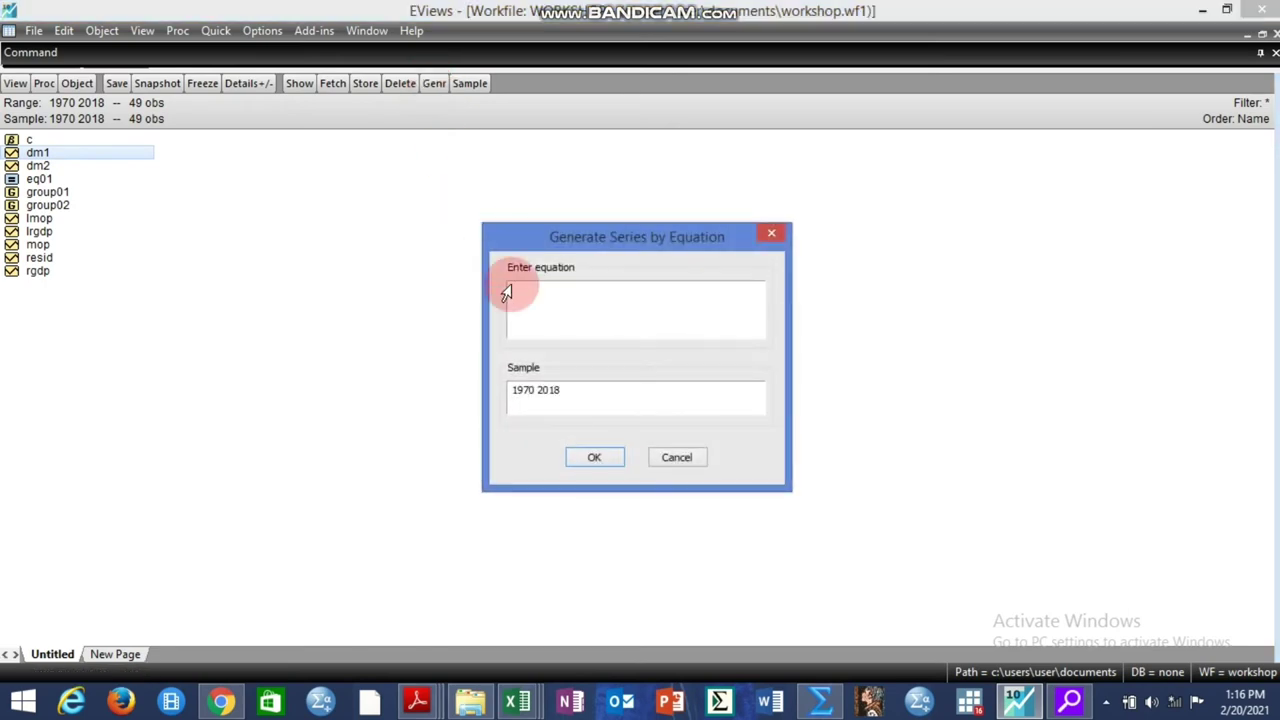
pyautogui.write('dm2=1')
pyautogui.click(536, 390)
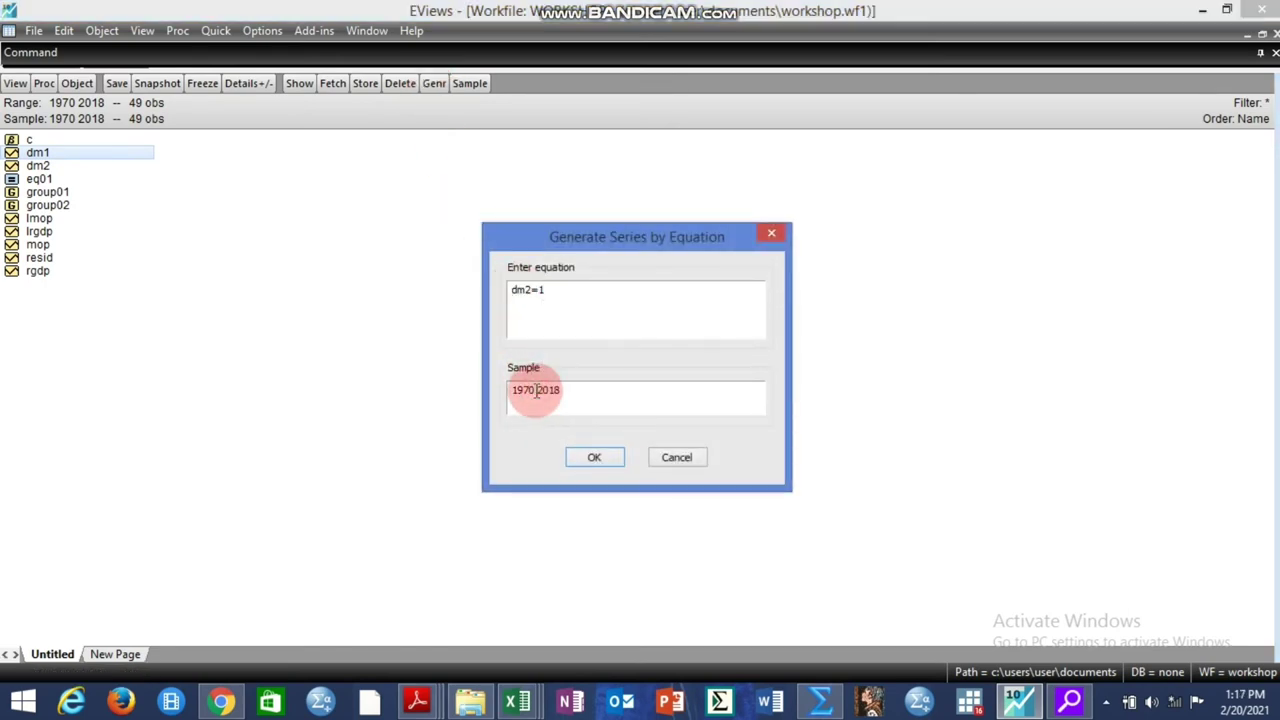
pyautogui.press('BackSpace')
pyautogui.press('BackSpace')
pyautogui.press('BackSpace')
pyautogui.write('95')
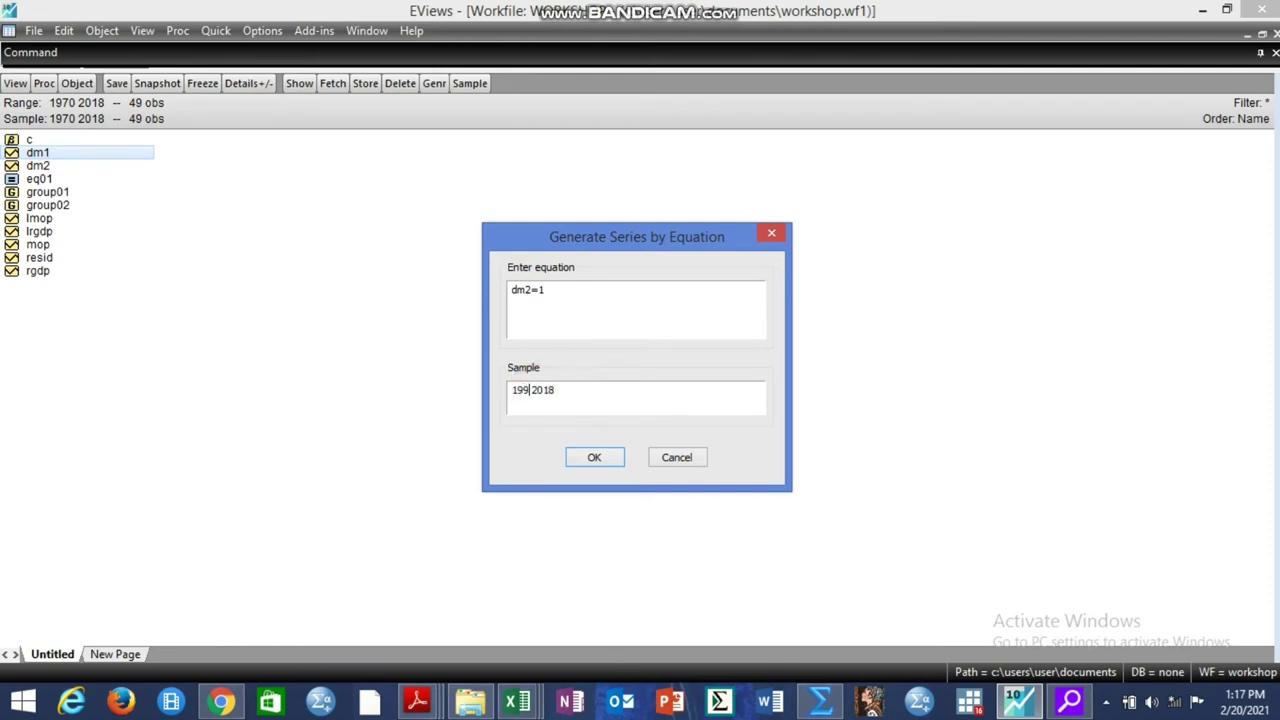
pyautogui.click(537, 391)
pyautogui.click(593, 457)
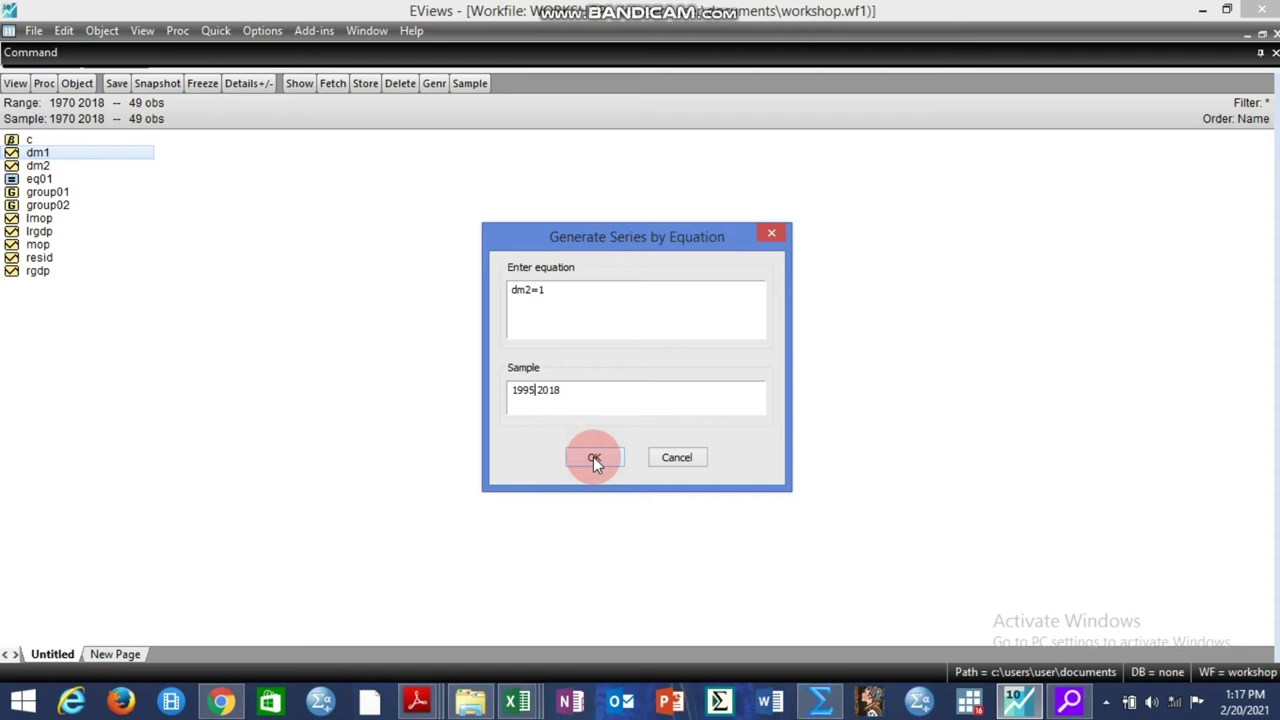
pyautogui.click(593, 457)
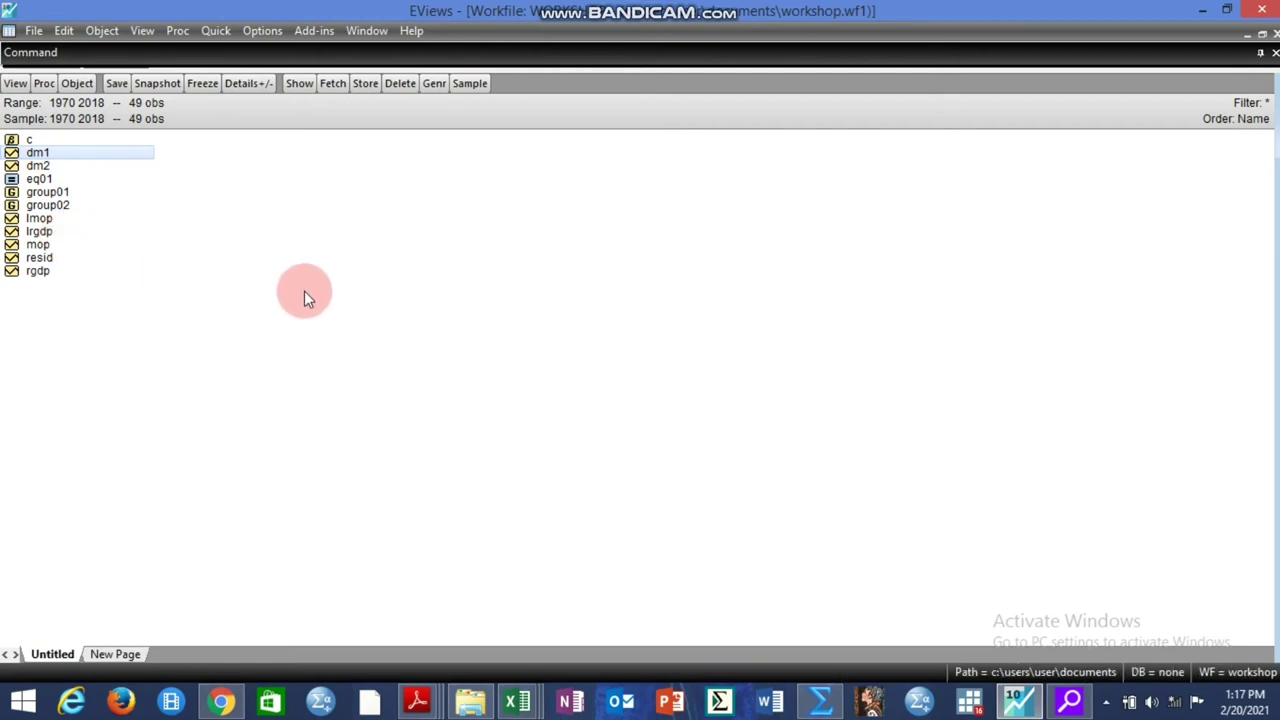
# - Open the series lrgdp, lmop, dm1 and dm2 together as a new equation, with lrgdp as the dependent variable
pyautogui.click(190, 365)
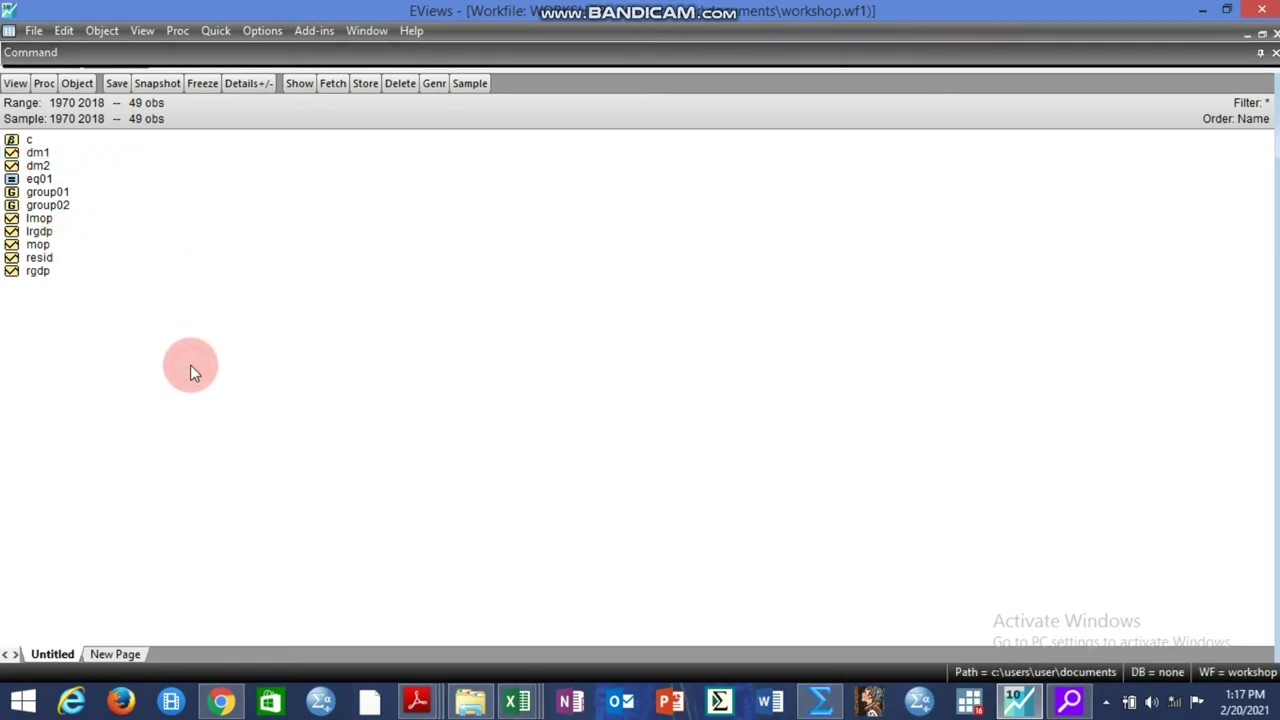
pyautogui.click(42, 231)
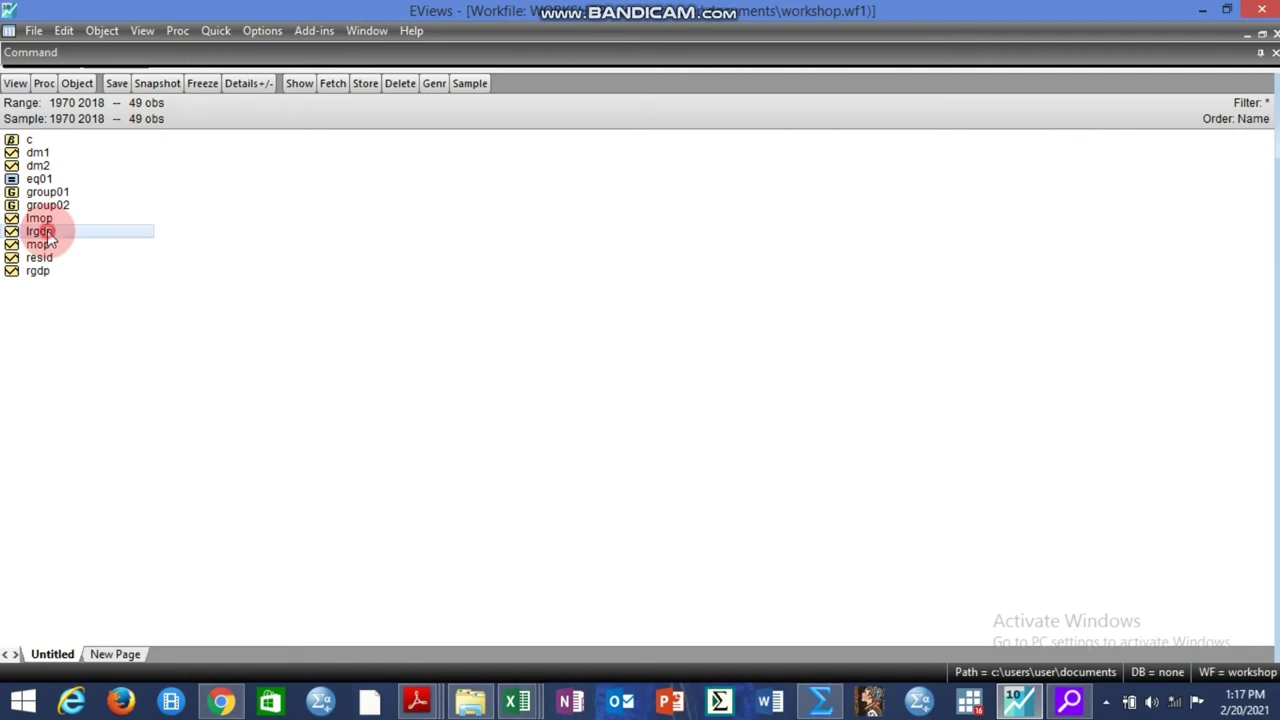
pyautogui.keyDown('ctrl'); pyautogui.click(40, 218); pyautogui.keyUp('ctrl')
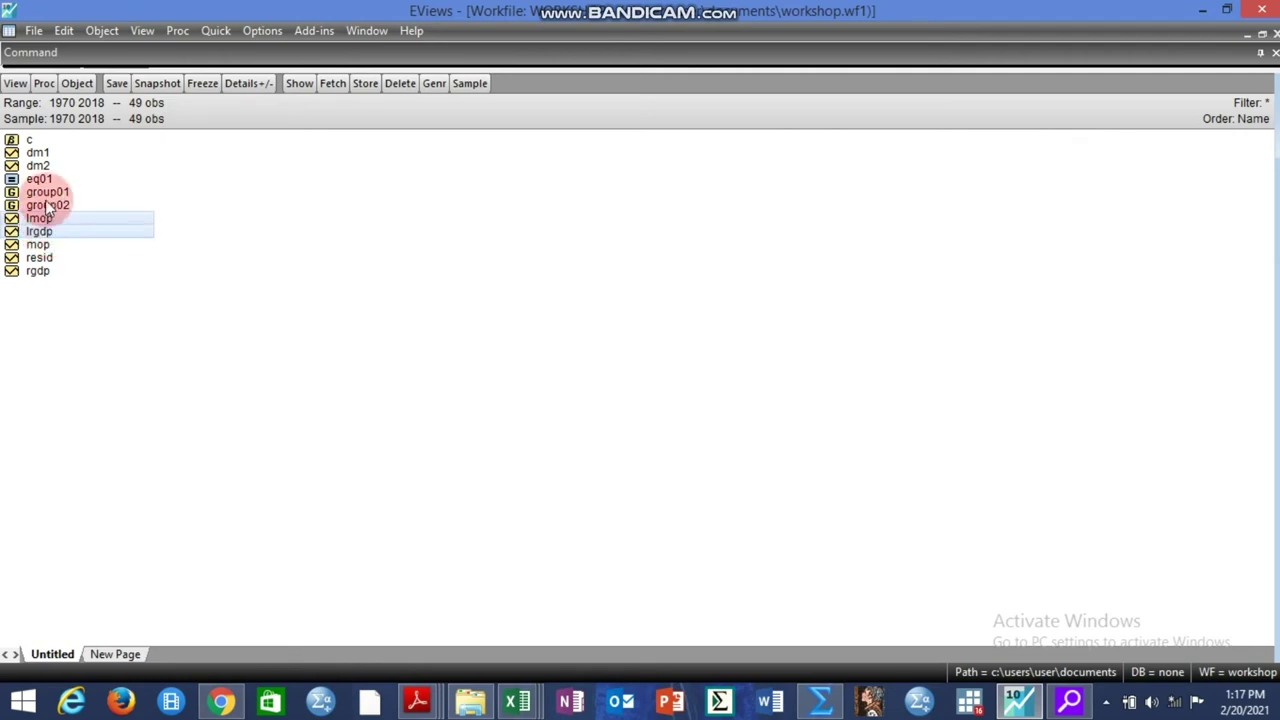
pyautogui.keyDown('ctrl'); pyautogui.click(48, 153); pyautogui.keyUp('ctrl')
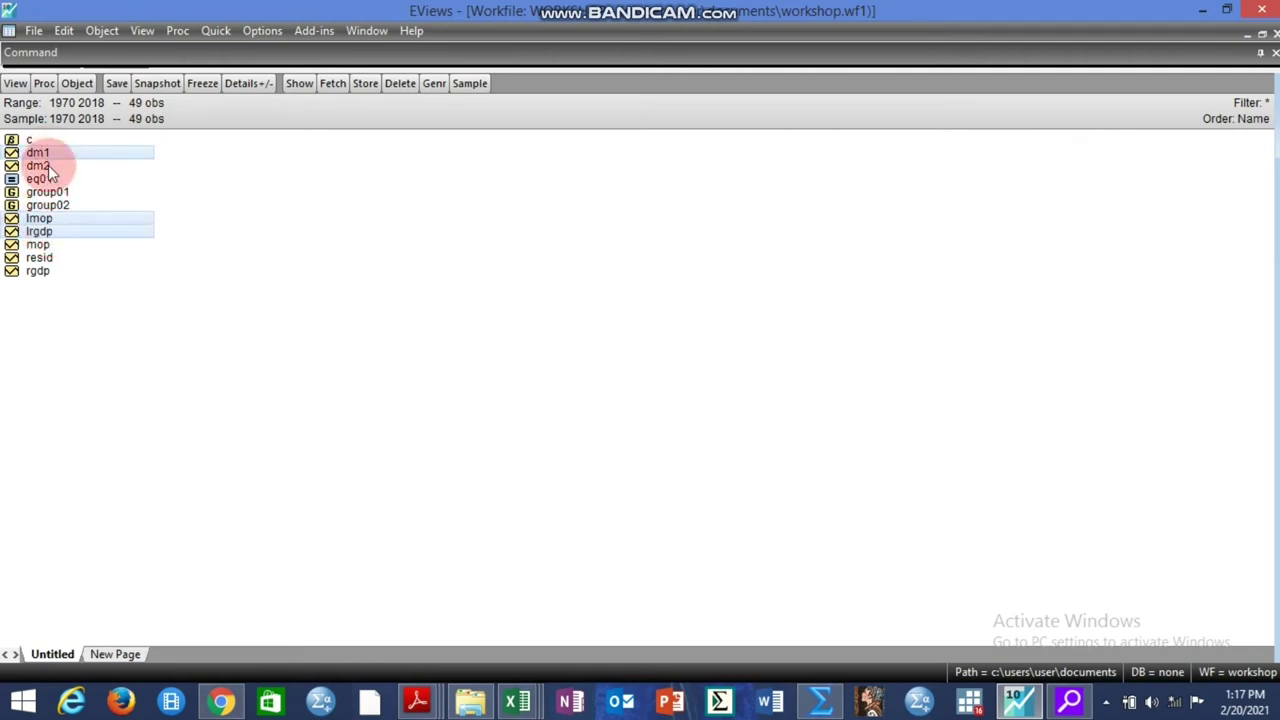
pyautogui.keyDown('ctrl'); pyautogui.click(54, 166); pyautogui.keyUp('ctrl')
pyautogui.rightClick(56, 168)
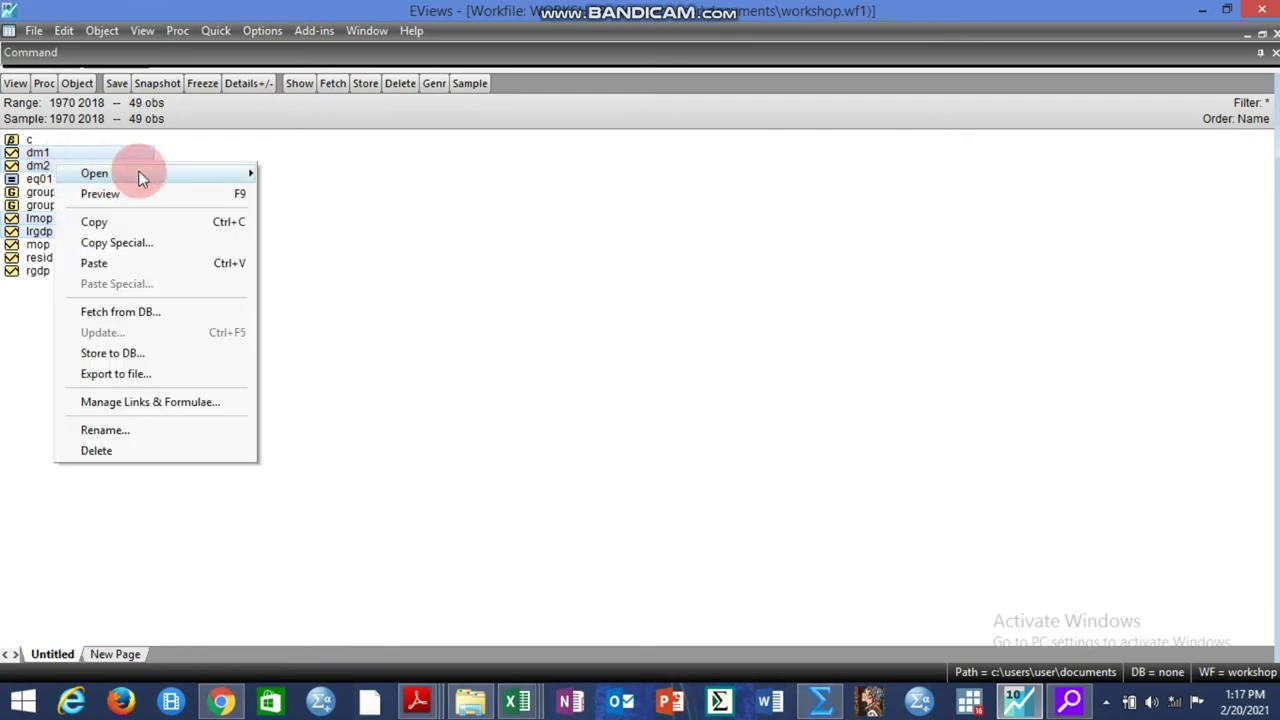
pyautogui.moveTo(137, 173)
pyautogui.click(308, 195)
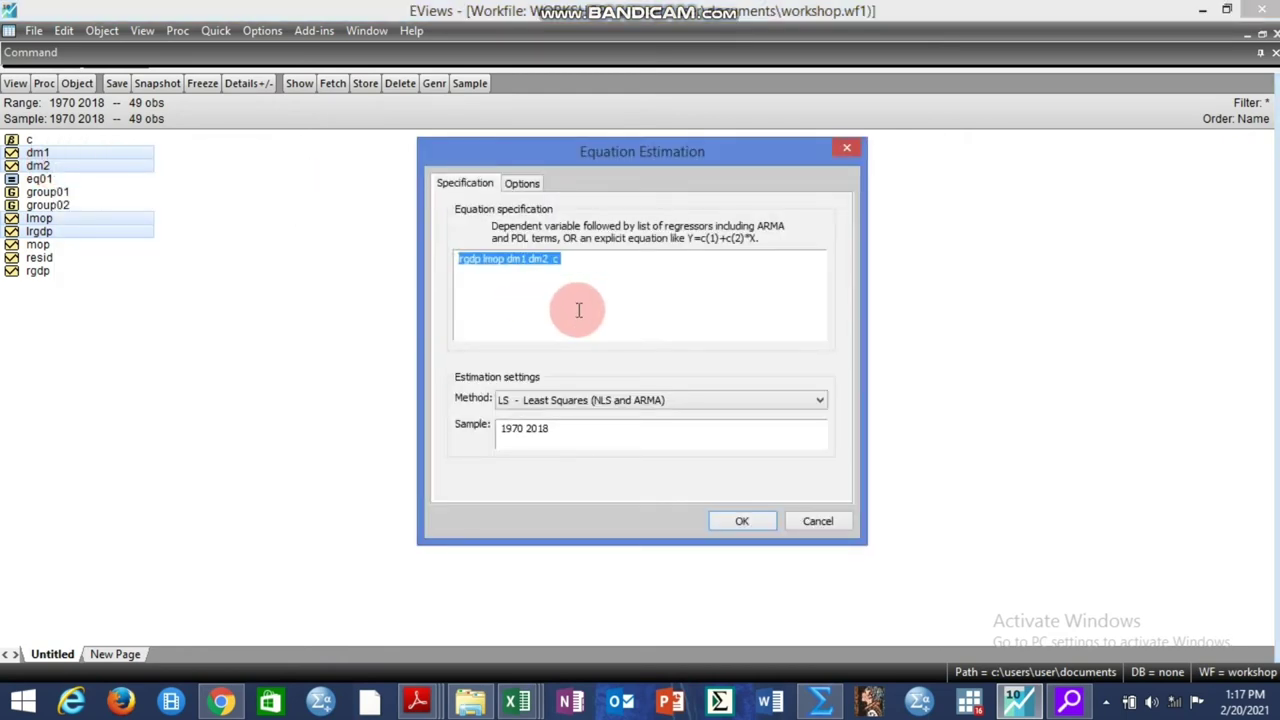
# - Estimate lrgdp lmop dm1 dm2 c by least squares for 1970 2018 and check the probabilities of both dummies
pyautogui.click(577, 306)
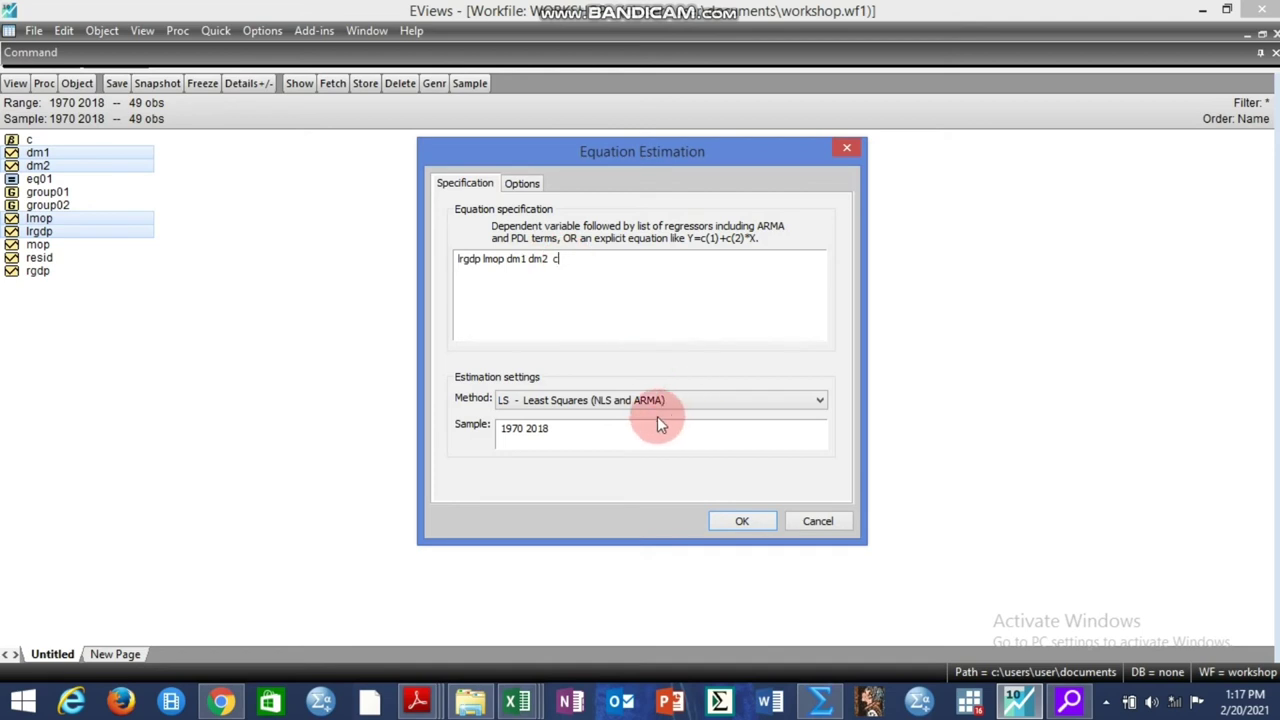
pyautogui.click(742, 520)
pyautogui.click(298, 250)
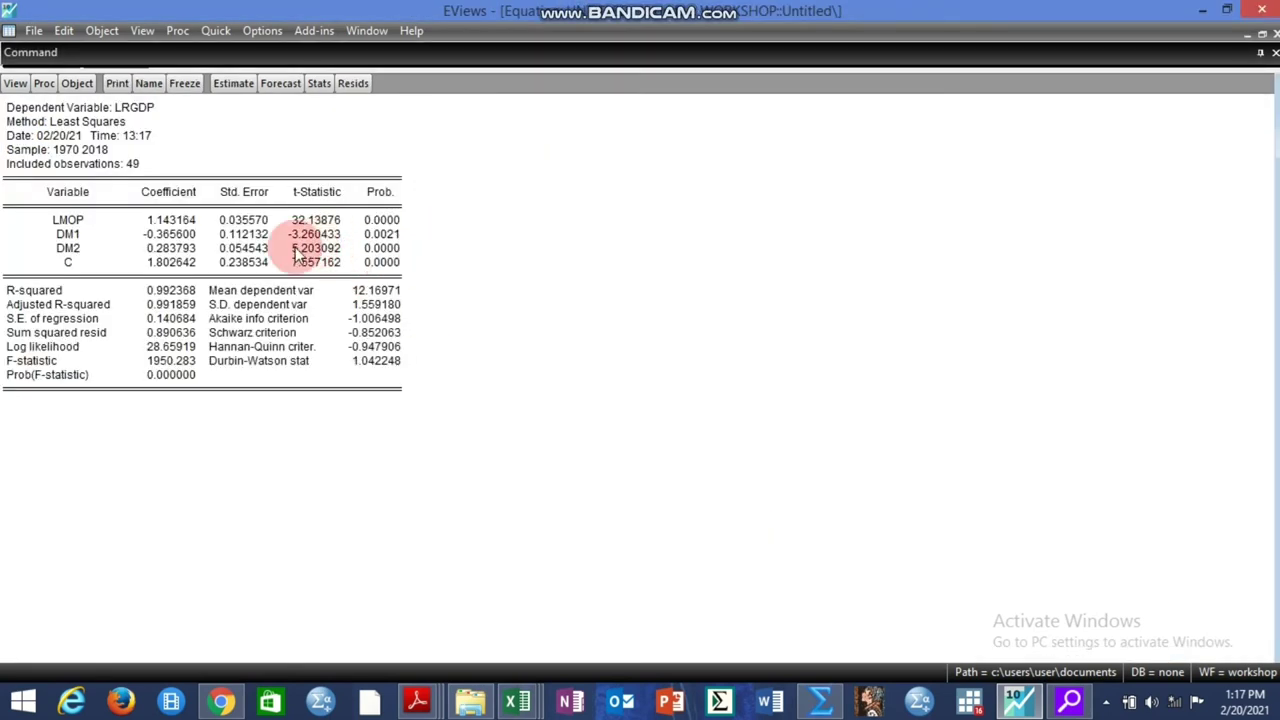
pyautogui.click(381, 236)
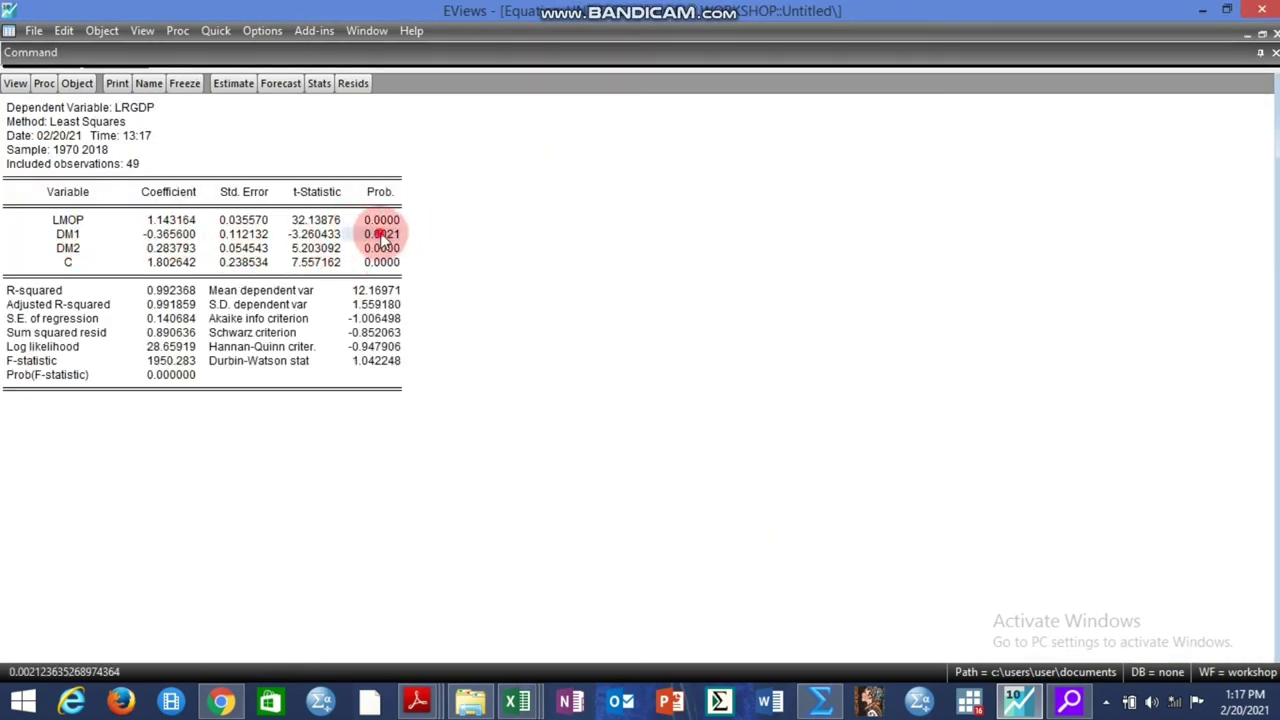
pyautogui.click(381, 248)
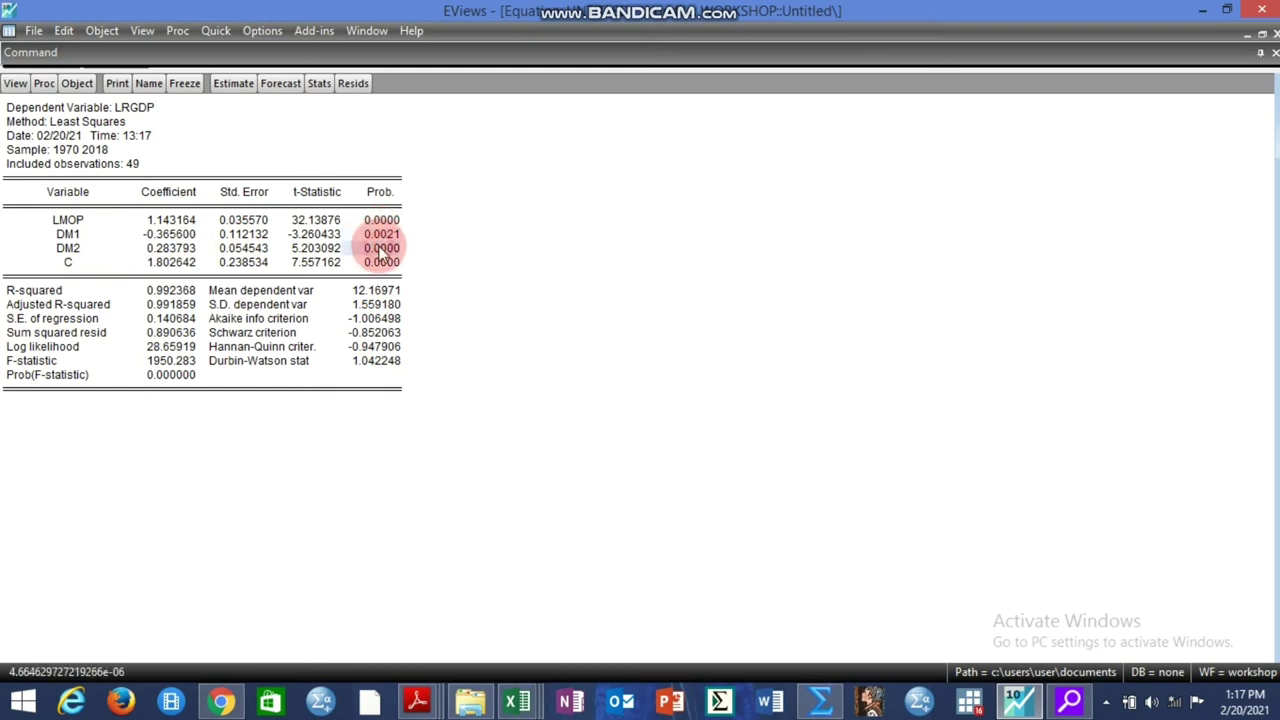
# - Run the CUSUM stability test from the recursive estimates of the equation with dm1 and dm2
pyautogui.click(22, 86)
pyautogui.moveTo(98, 279)
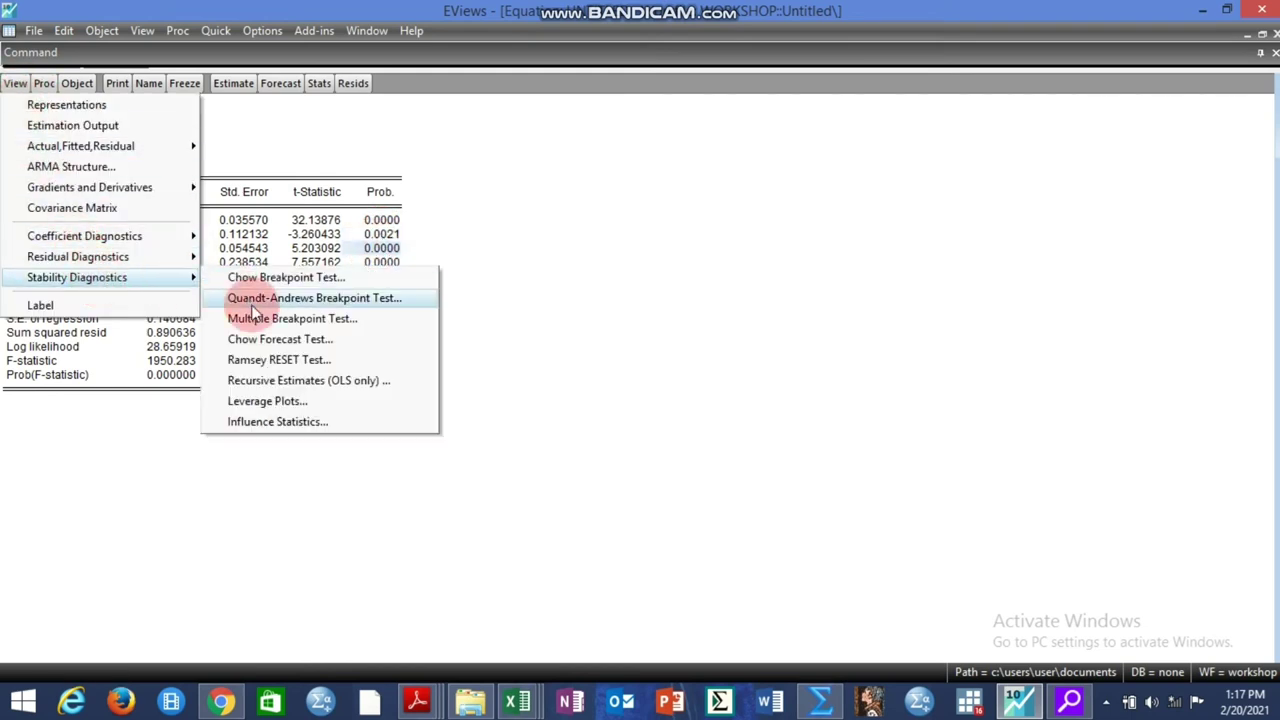
pyautogui.click(290, 380)
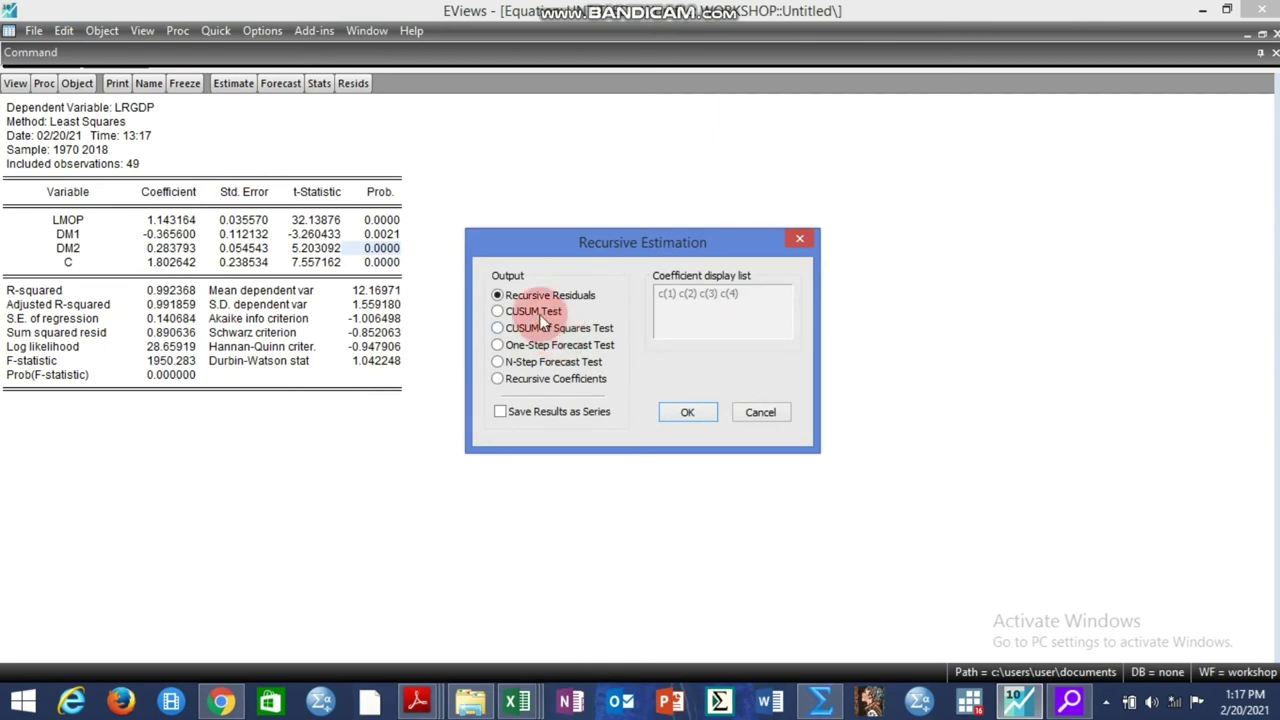
pyautogui.click(541, 318)
pyautogui.click(669, 408)
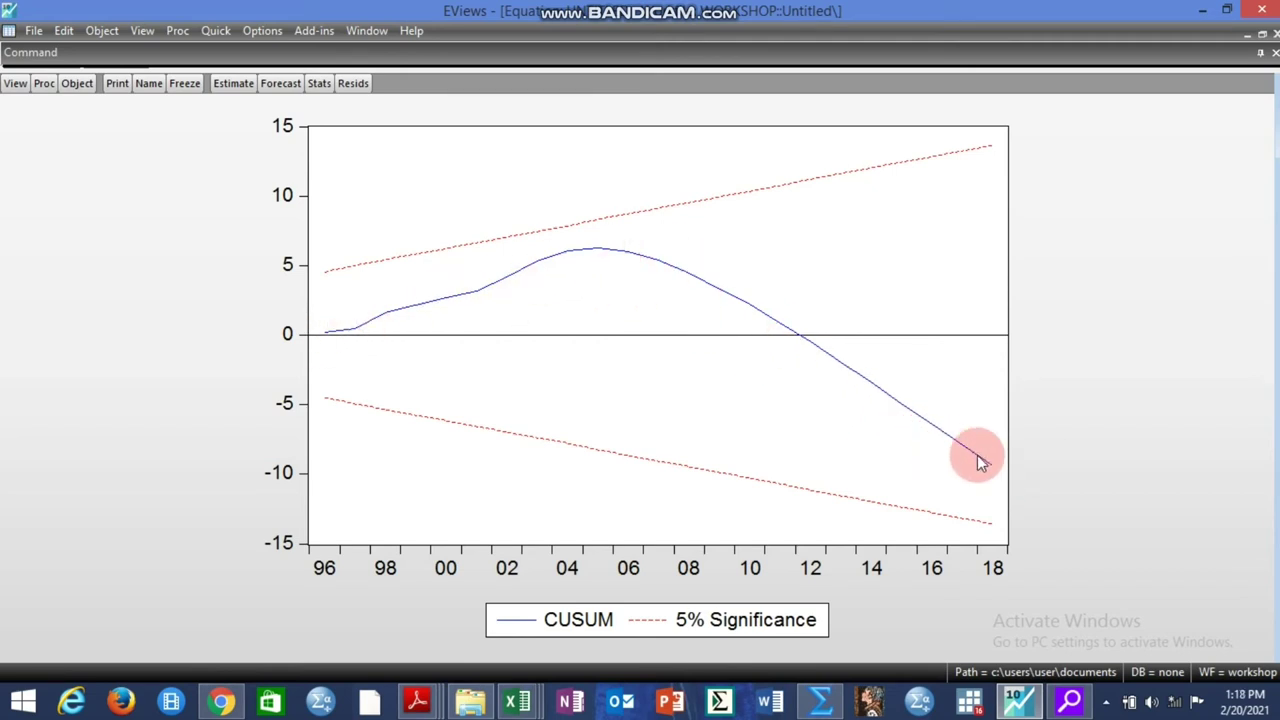
# - Run the CUSUM of Squares test on the equation with dm1 and dm2
pyautogui.click(6, 85)
pyautogui.moveTo(97, 281)
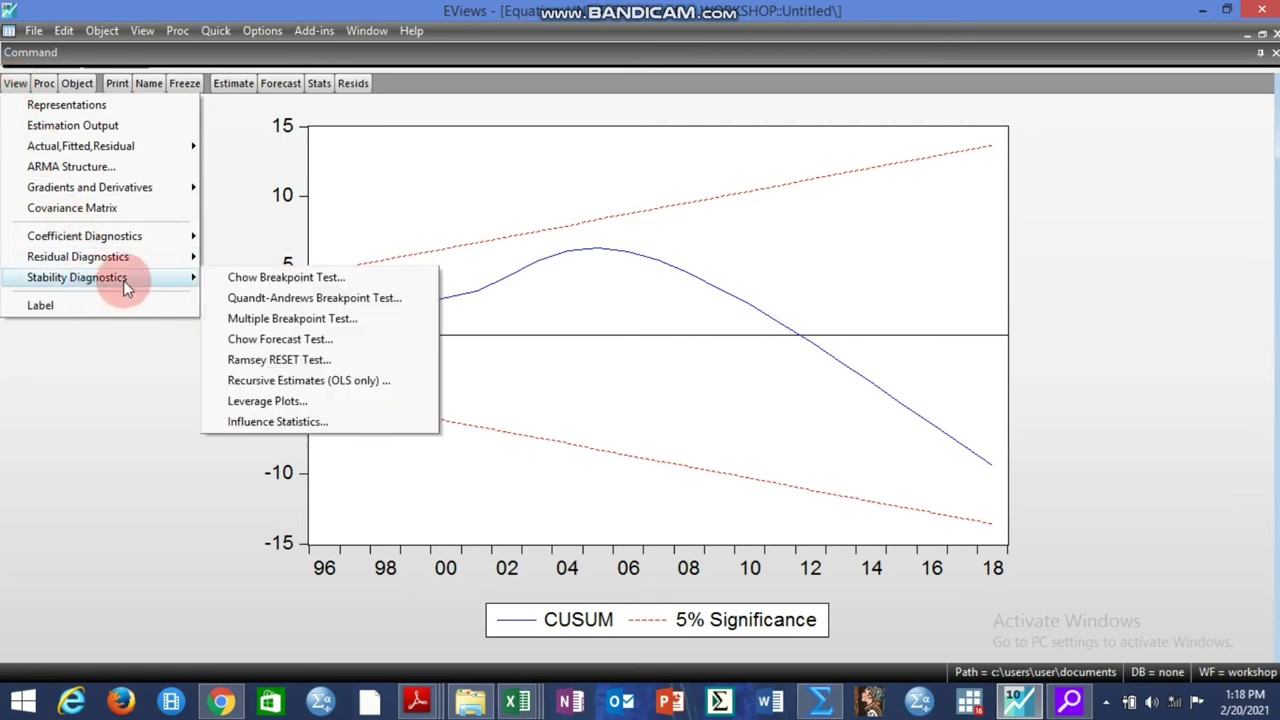
pyautogui.click(305, 380)
pyautogui.click(519, 335)
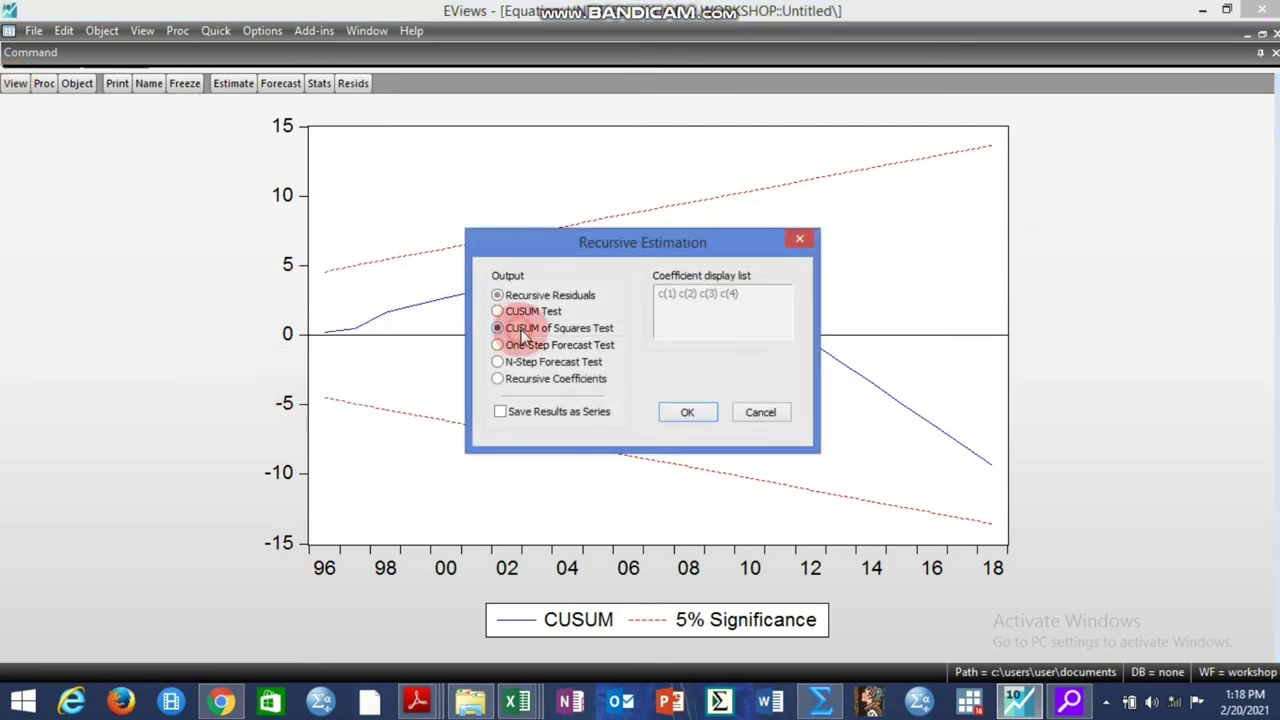
pyautogui.click(673, 415)
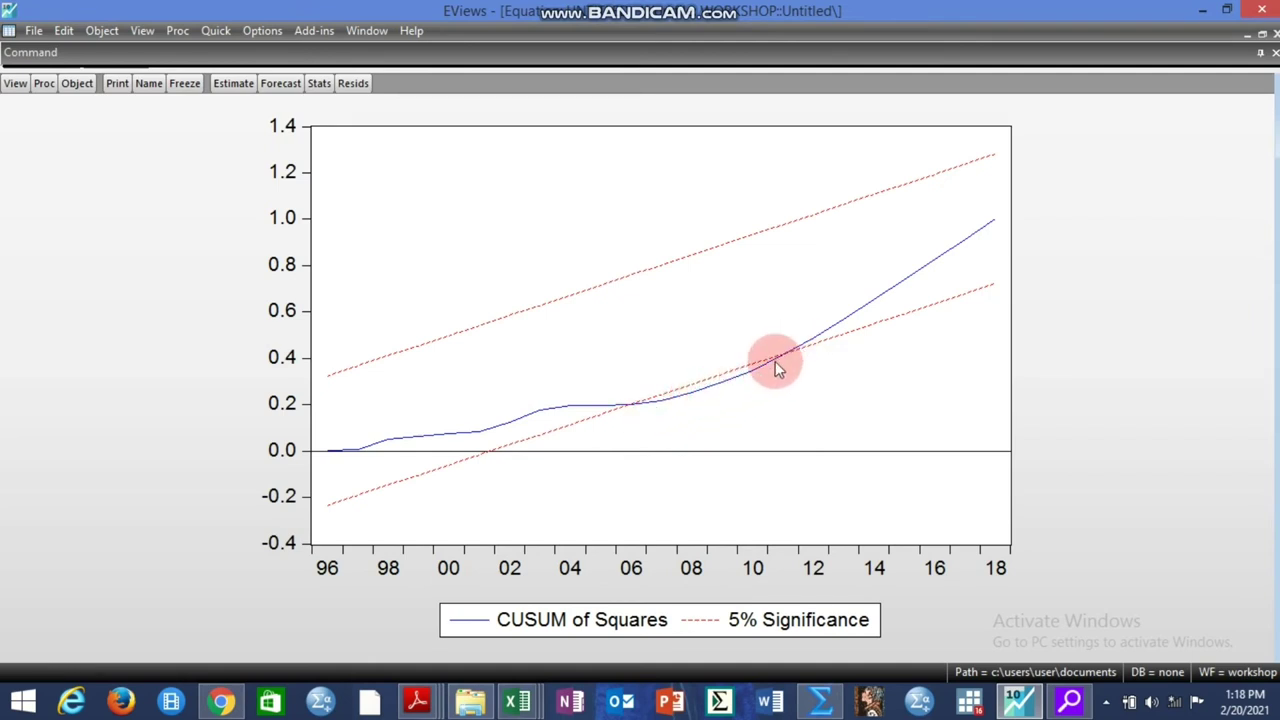
# - Add the interaction terms lmop*dm1 and lmop*dm2 to the equation specification, between lmop and dm1
pyautogui.click(228, 84)
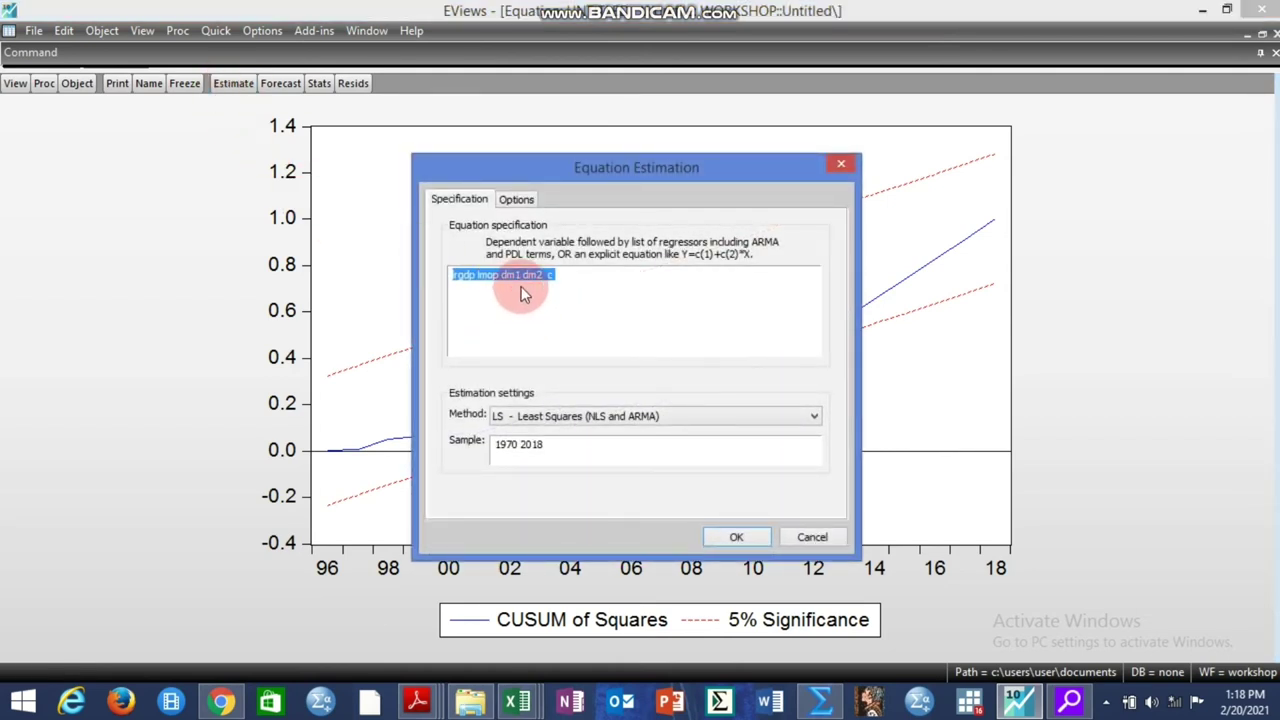
pyautogui.click(571, 303)
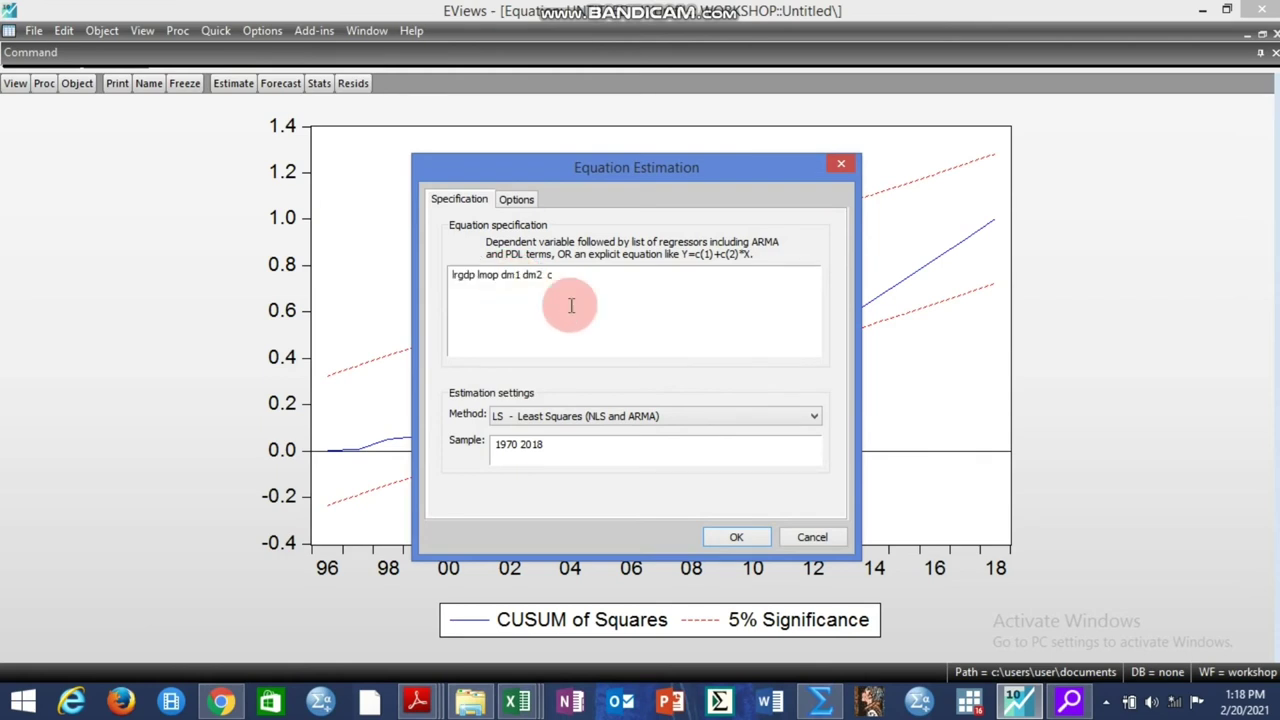
pyautogui.click(504, 284)
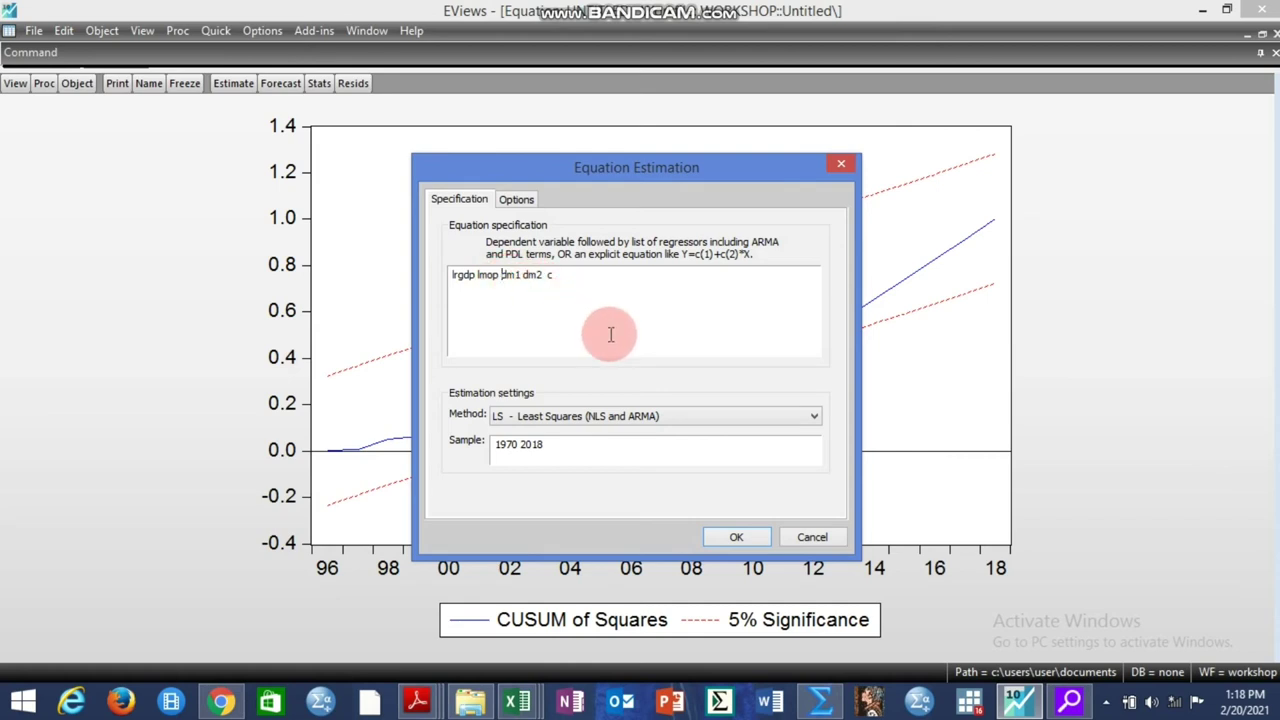
pyautogui.write('lmop')
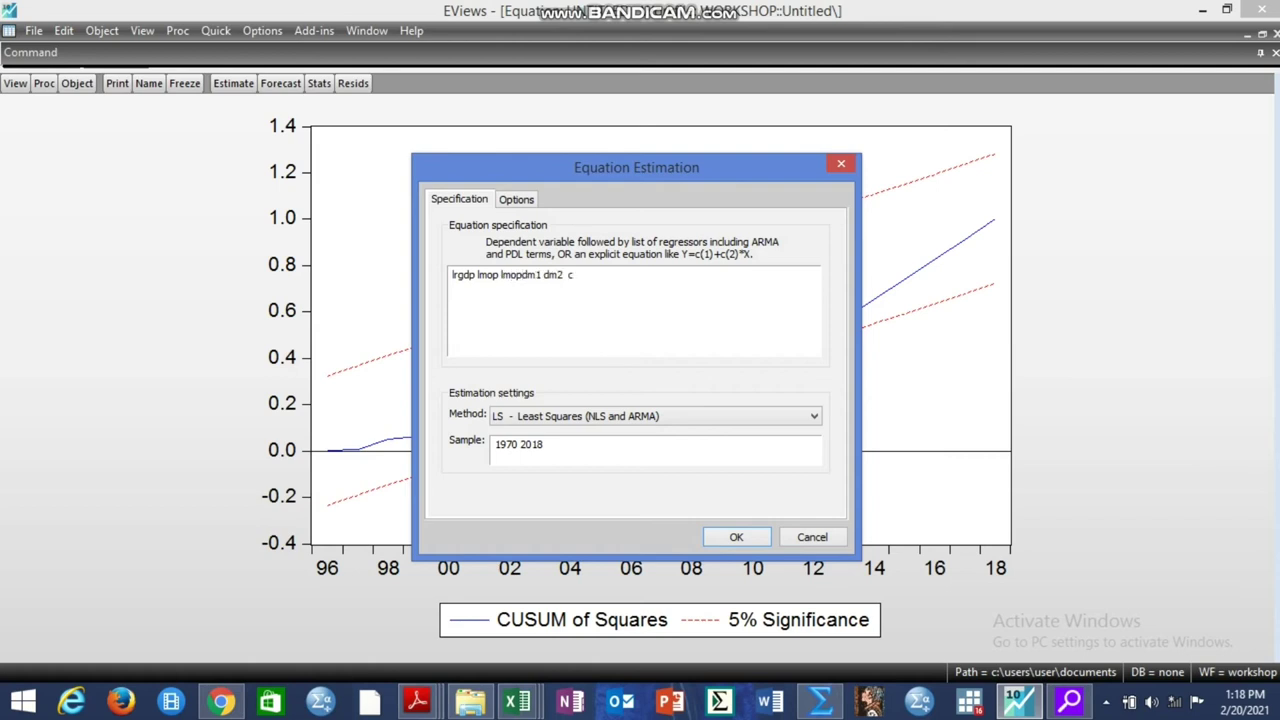
pyautogui.write('*')
pyautogui.click(610, 334)
pyautogui.write('dm1 ')
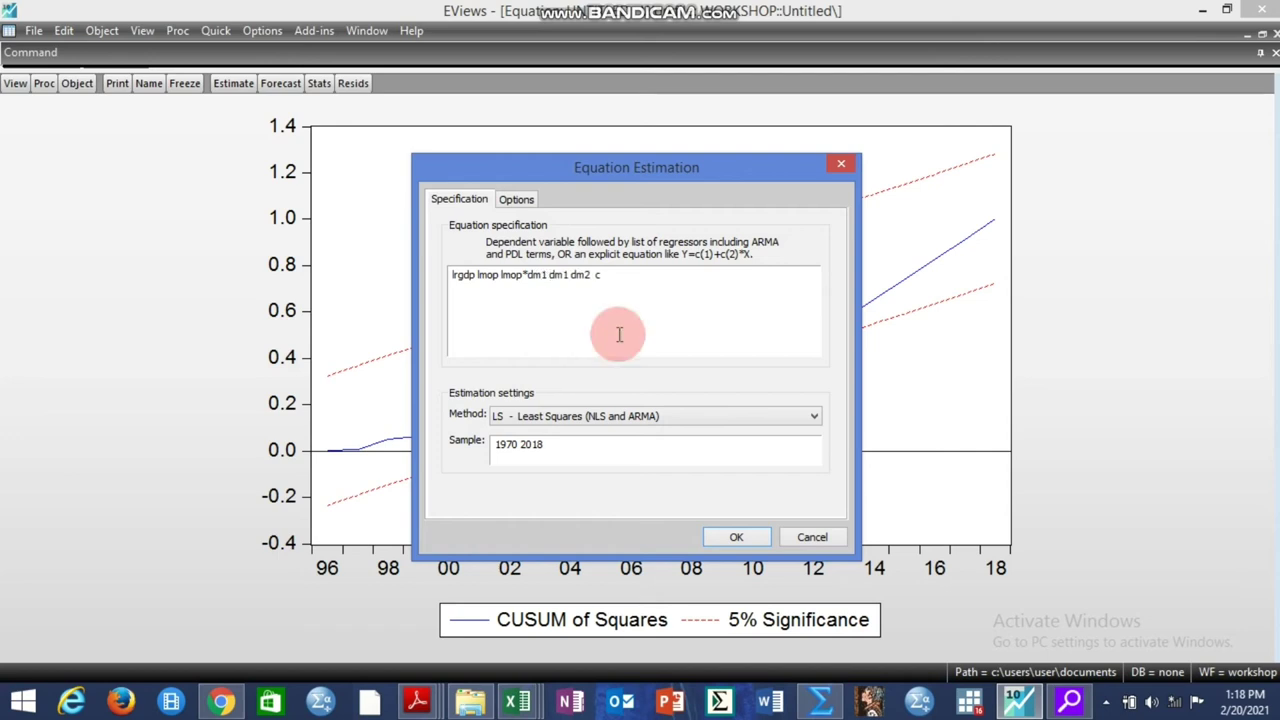
pyautogui.write('lmop')
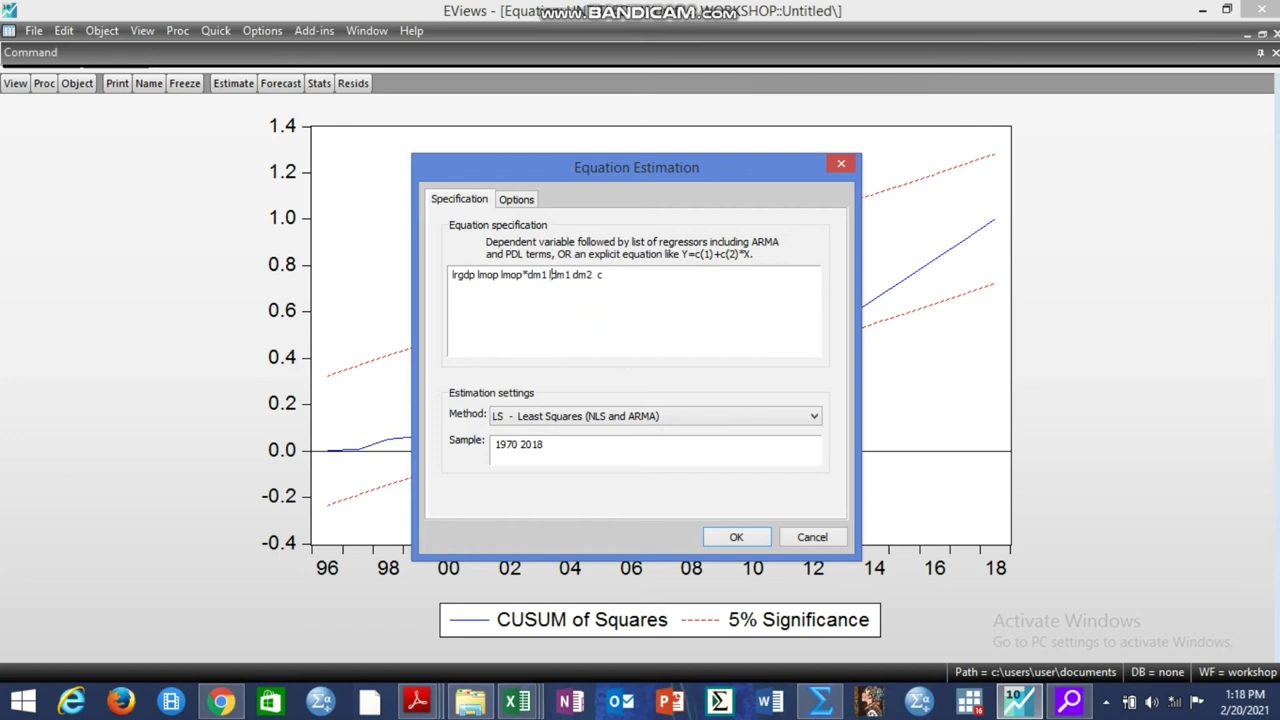
pyautogui.click(531, 327)
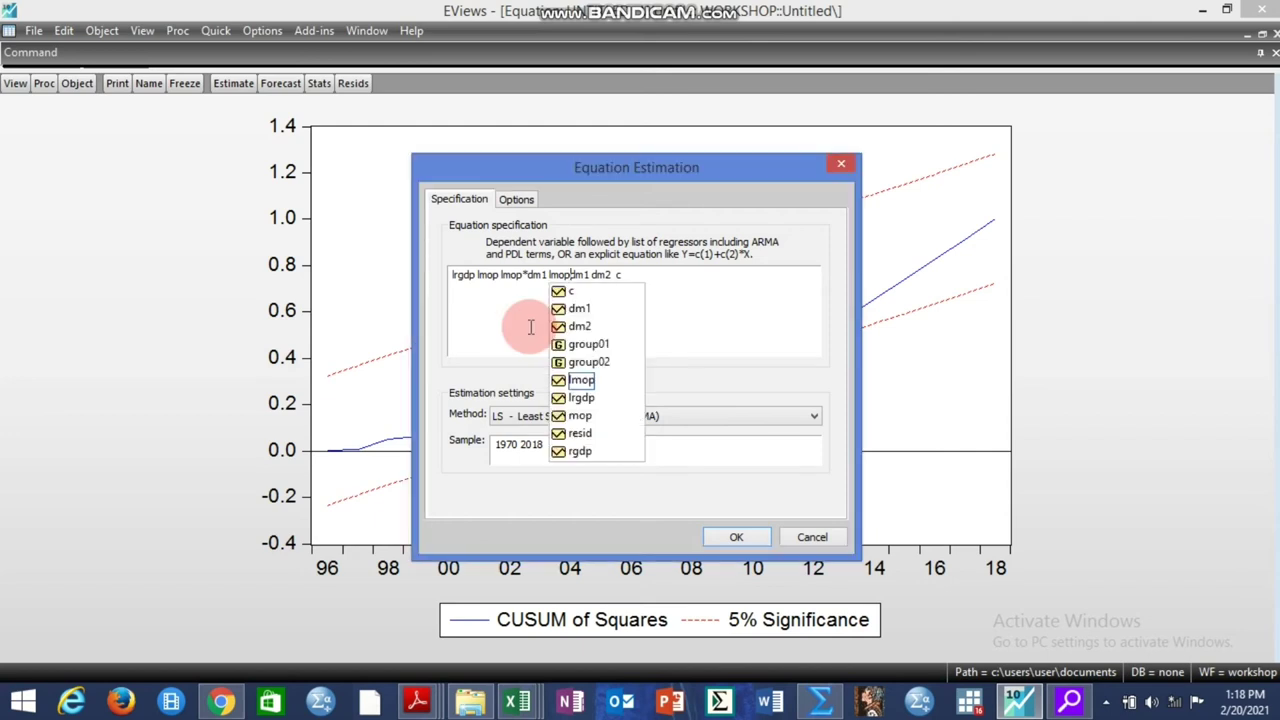
pyautogui.write('*')
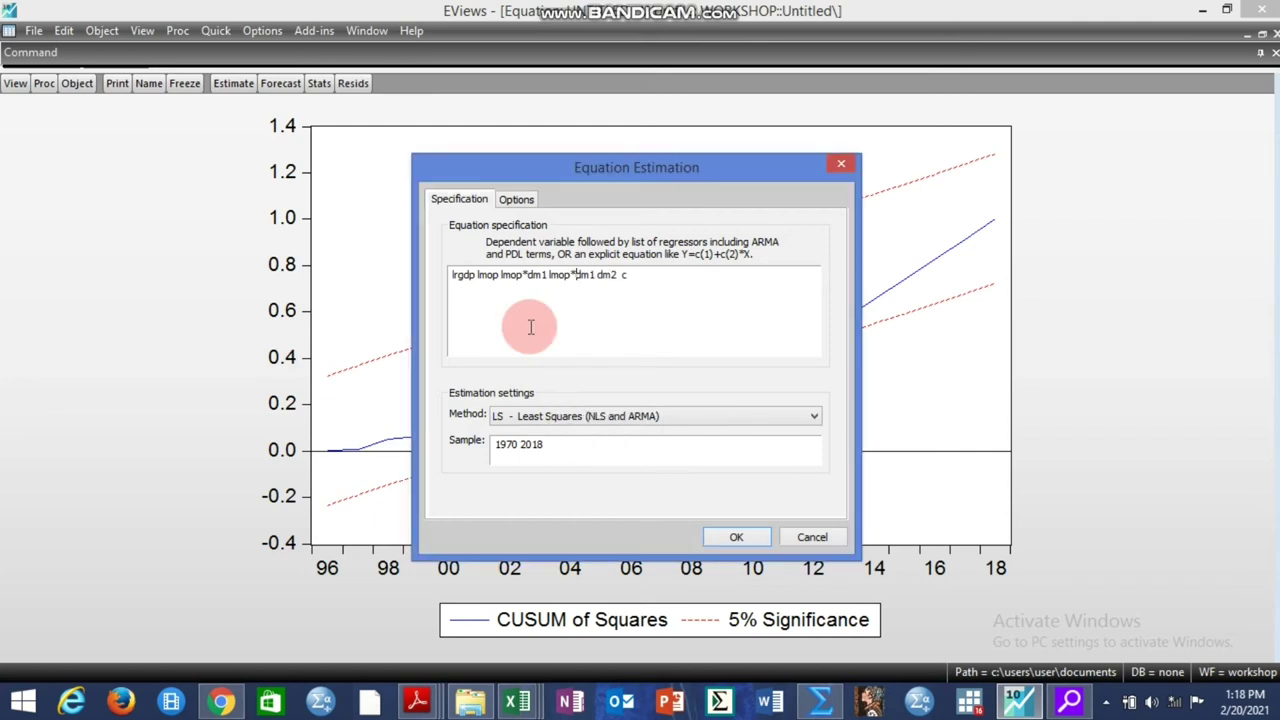
pyautogui.write('dm2 dm')
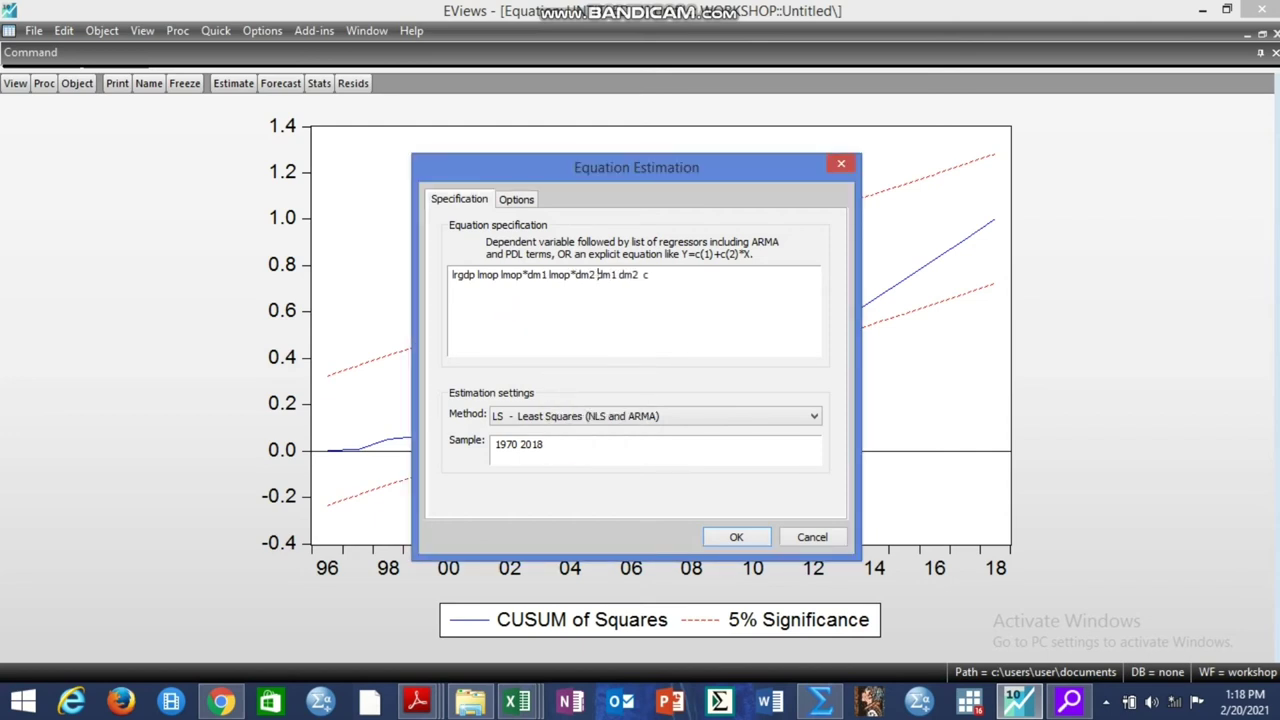
# - Review the regressors and re-estimate lrgdp lmop lmop*dm1 lmop*dm2 dm1 dm2 c by least squares for 1970 2018
pyautogui.click(475, 276)
pyautogui.moveTo(475, 279); pyautogui.dragTo(500, 280)
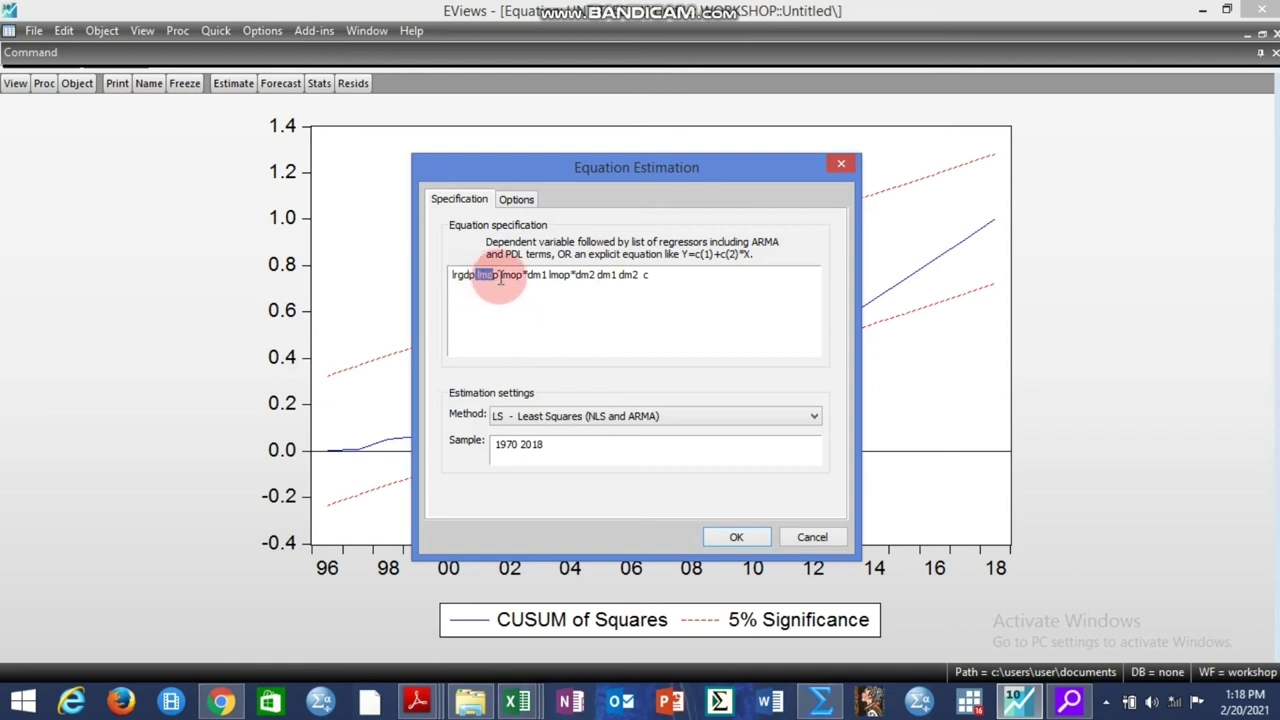
pyautogui.click(501, 277)
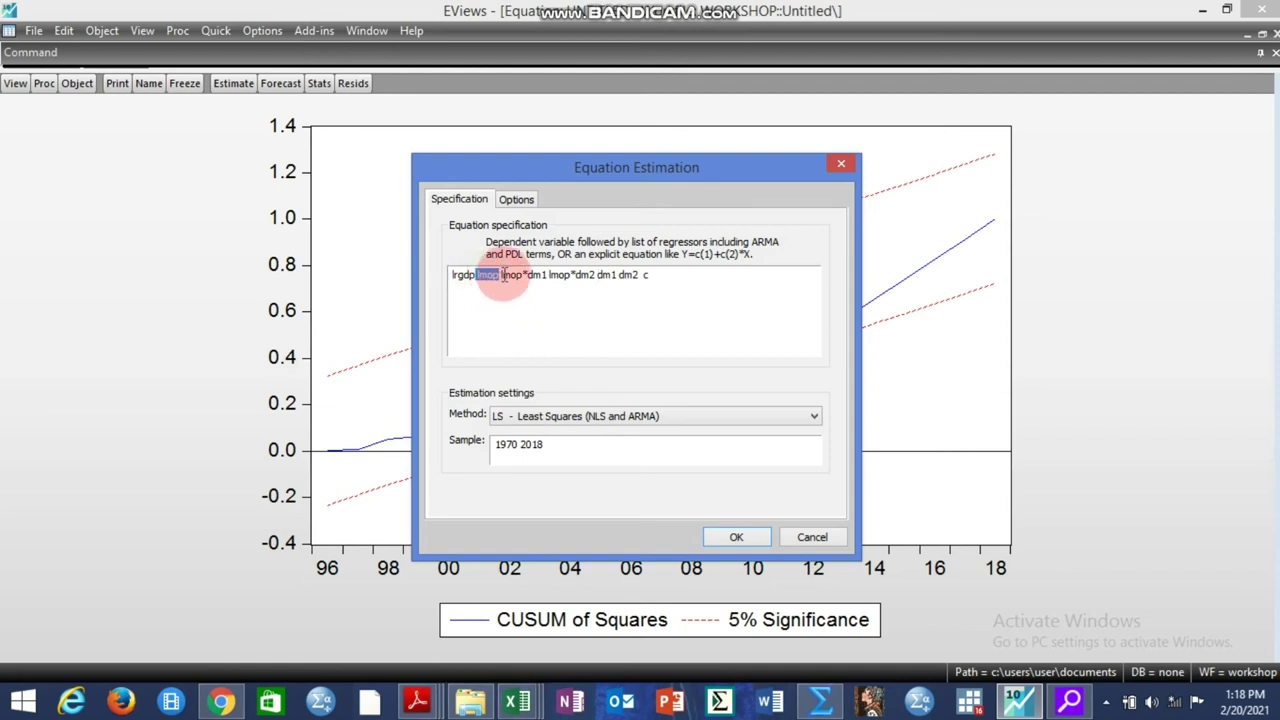
pyautogui.moveTo(502, 278); pyautogui.dragTo(546, 279)
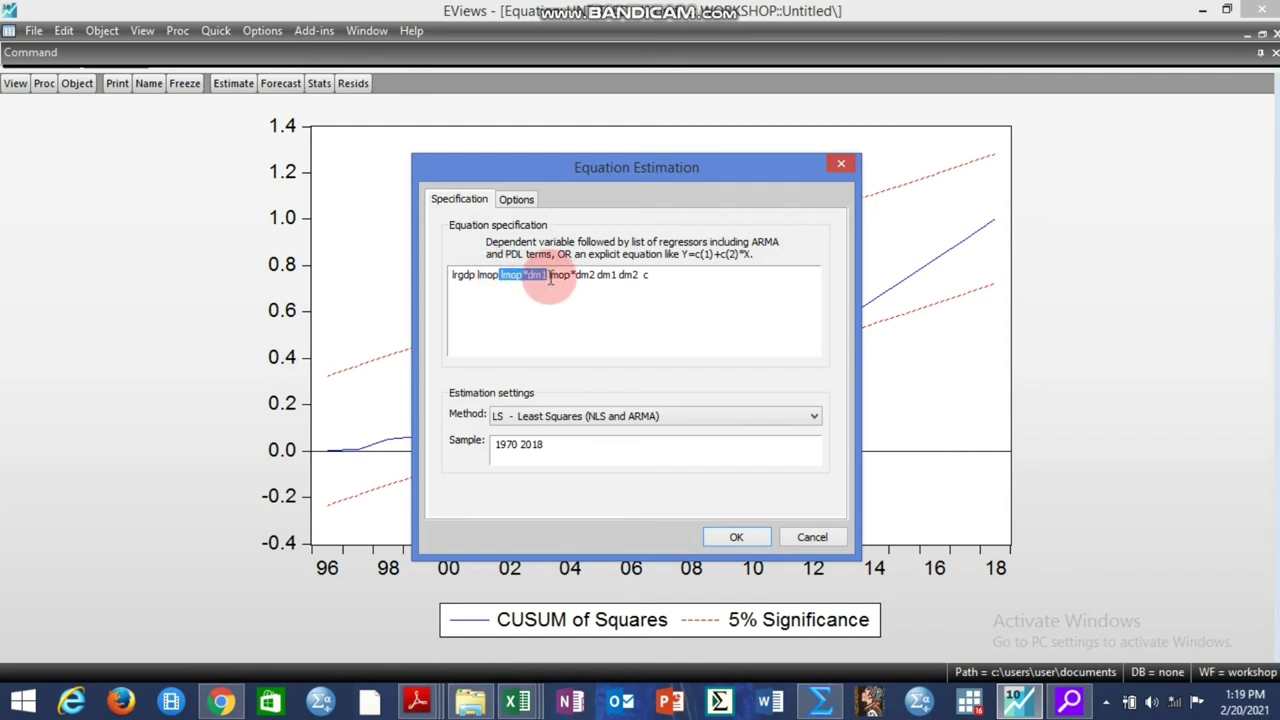
pyautogui.moveTo(549, 278); pyautogui.dragTo(613, 283)
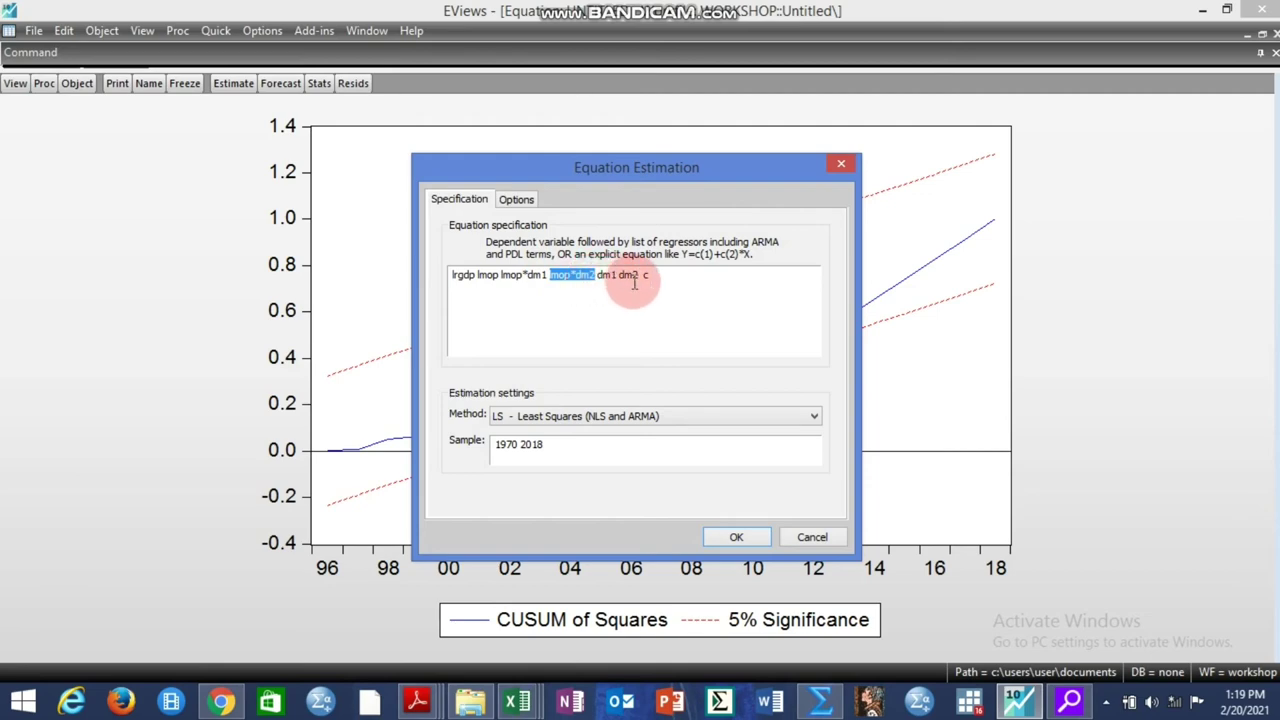
pyautogui.click(716, 533)
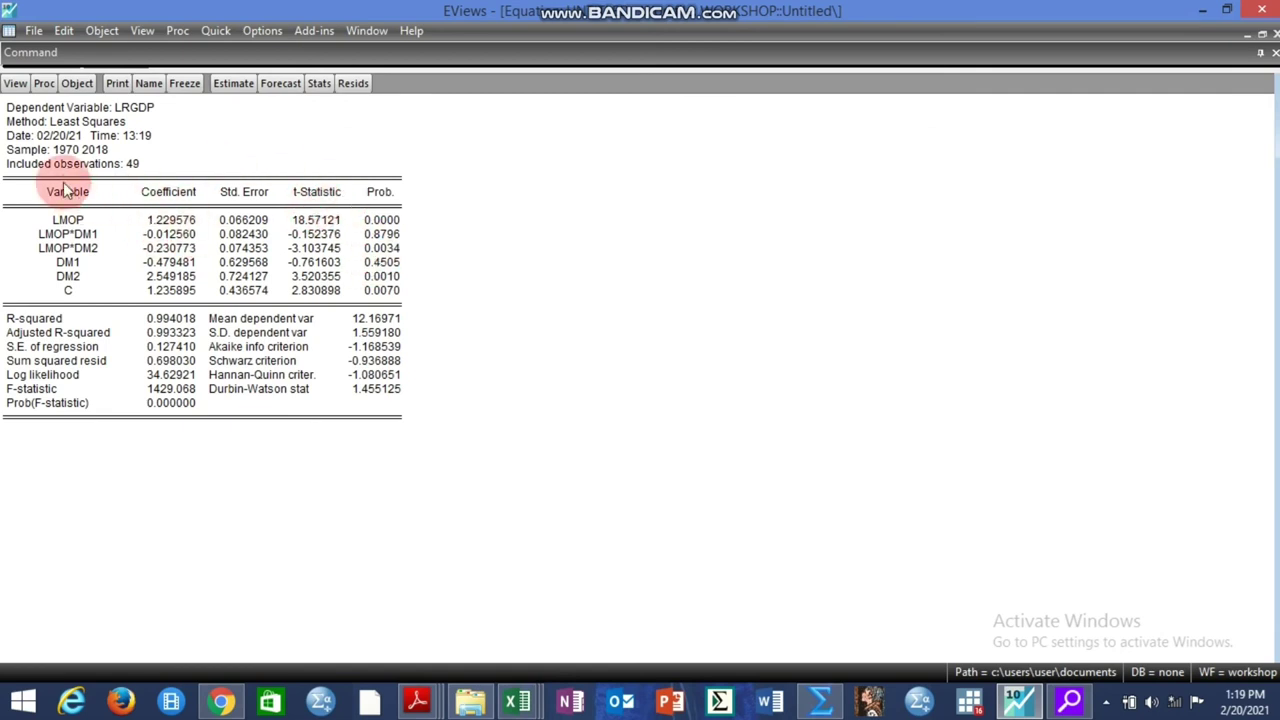
# - Run the CUSUM stability test on the re-estimated equation with the interaction terms
pyautogui.click(15, 83)
pyautogui.moveTo(118, 277)
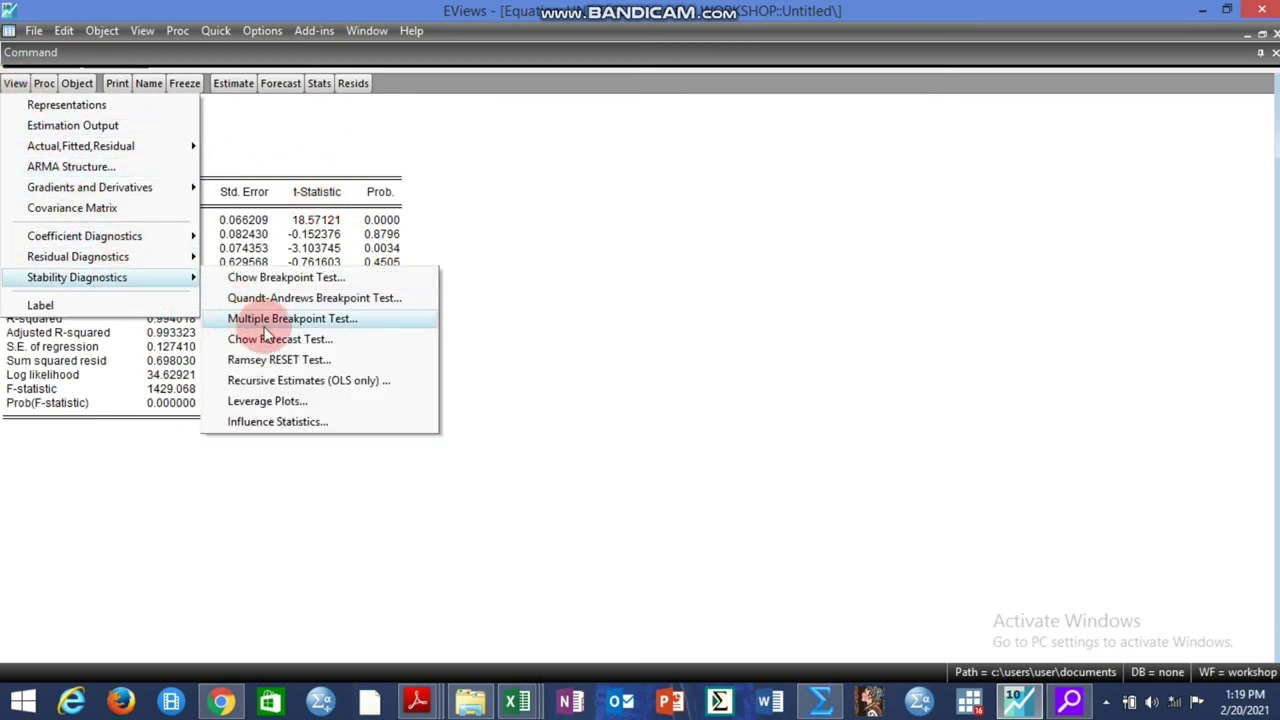
pyautogui.click(290, 382)
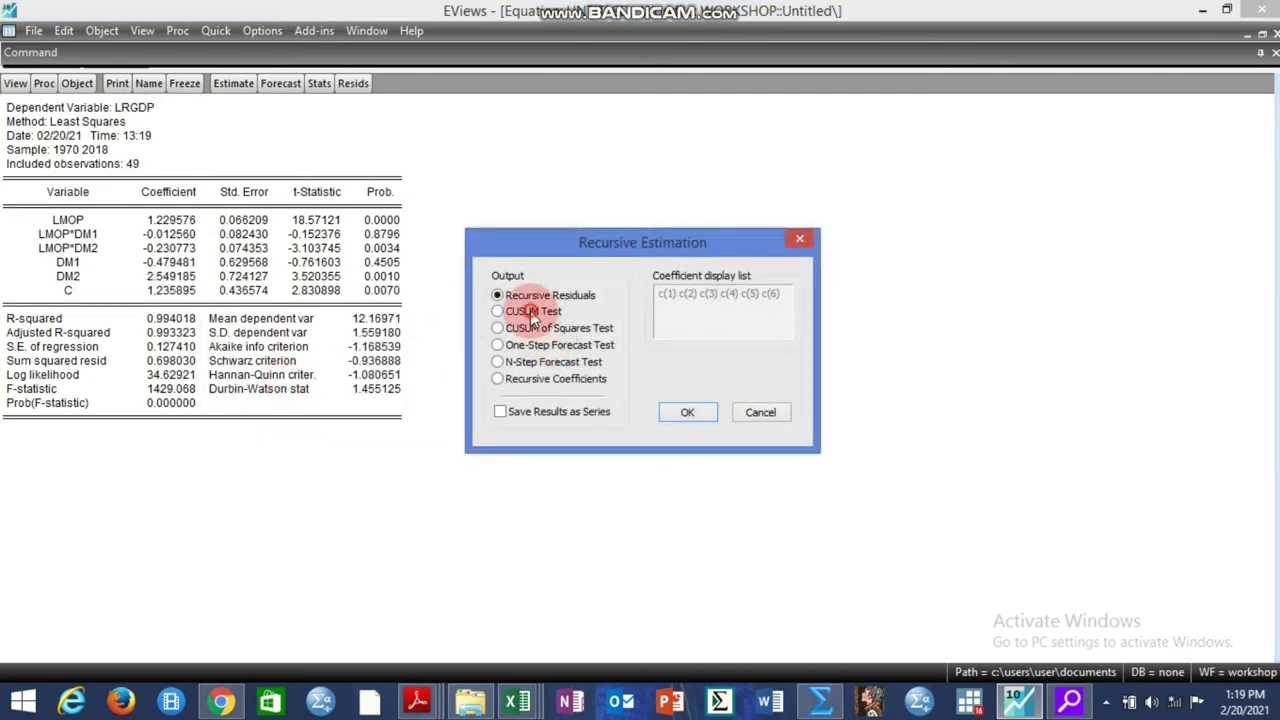
pyautogui.click(532, 311)
pyautogui.click(681, 414)
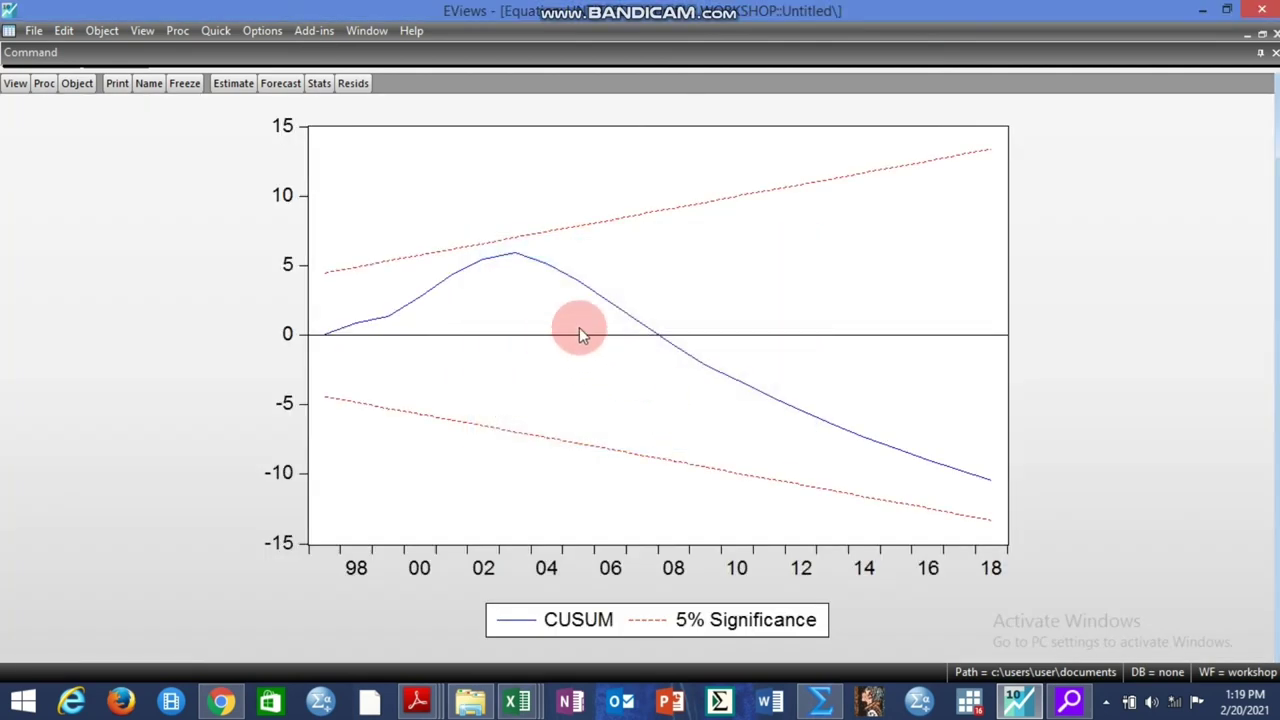
# - Run the CUSUM of Squares stability test on the equation with the interaction terms and inspect the plot against the 5% significance bounds
pyautogui.click(15, 83)
pyautogui.moveTo(133, 281)
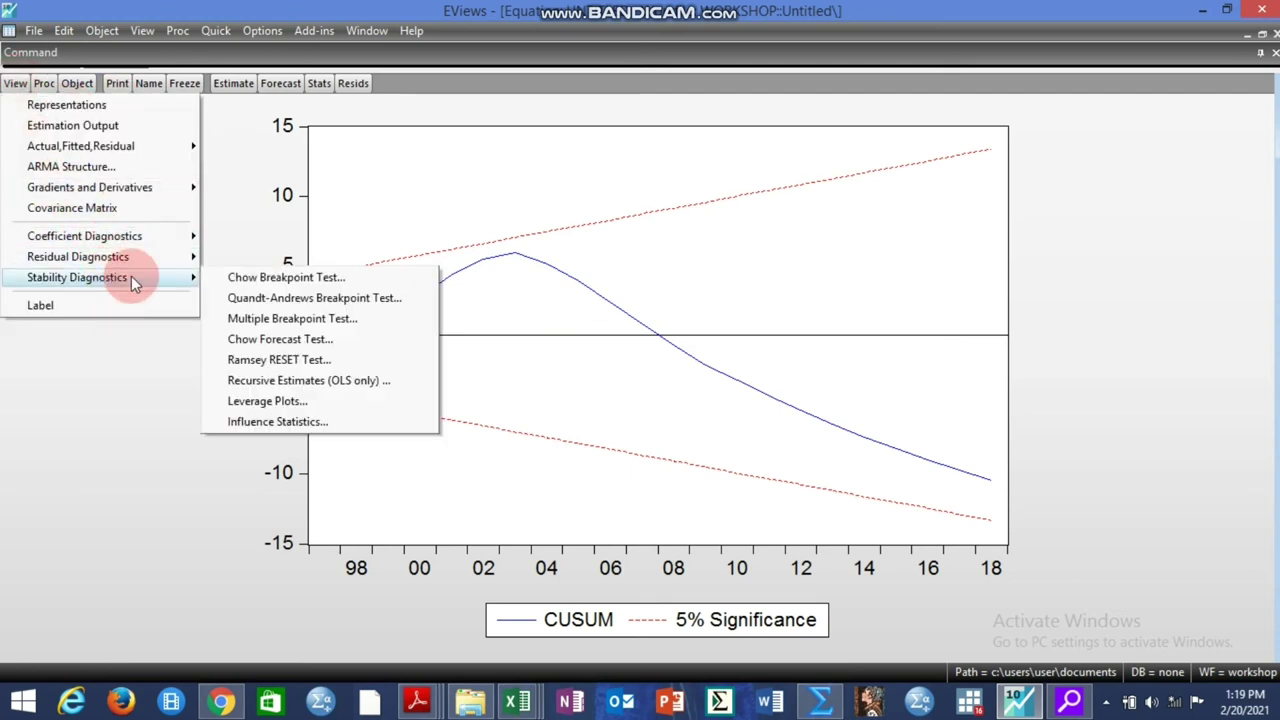
pyautogui.click(309, 380)
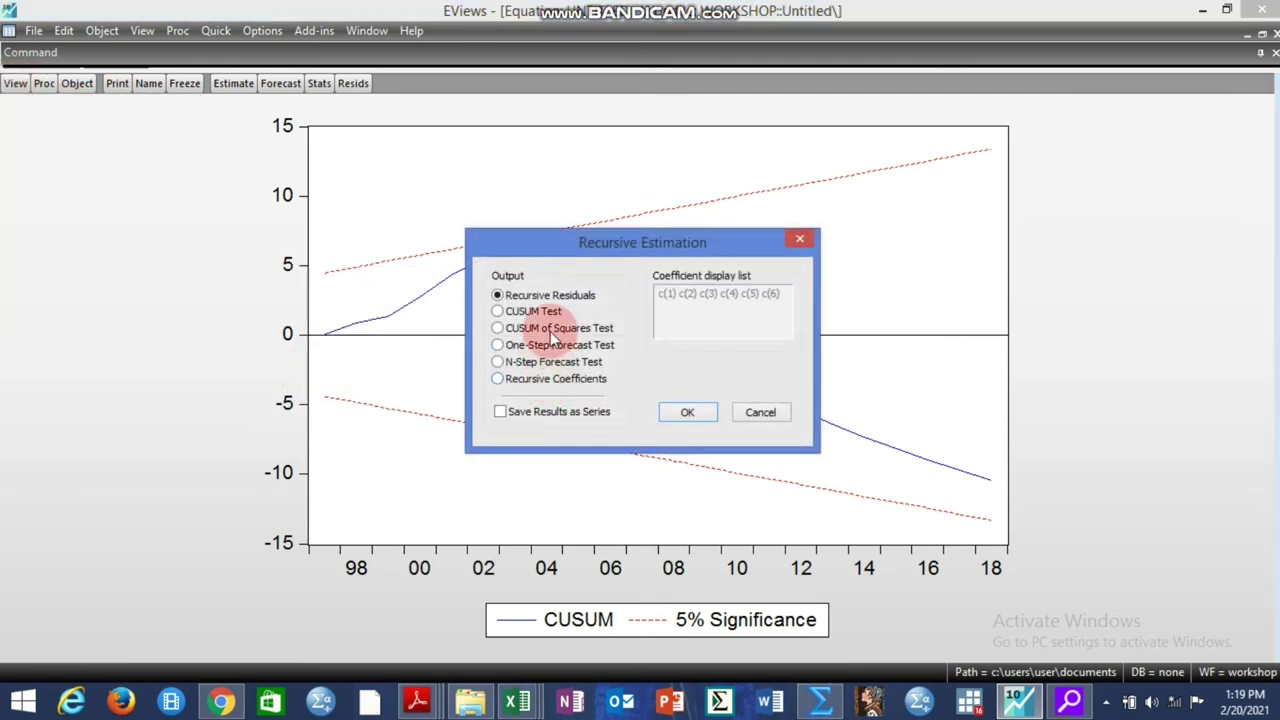
pyautogui.click(560, 330)
pyautogui.click(682, 412)
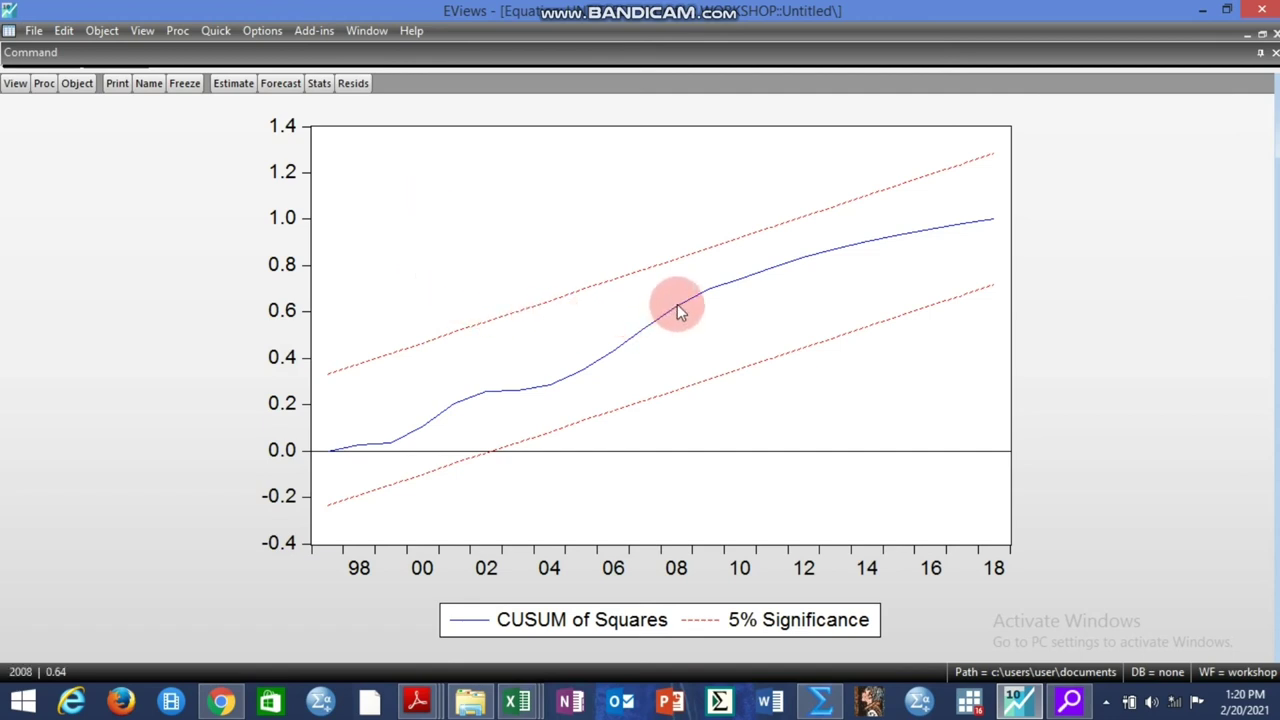
pyautogui.moveTo(677, 305)
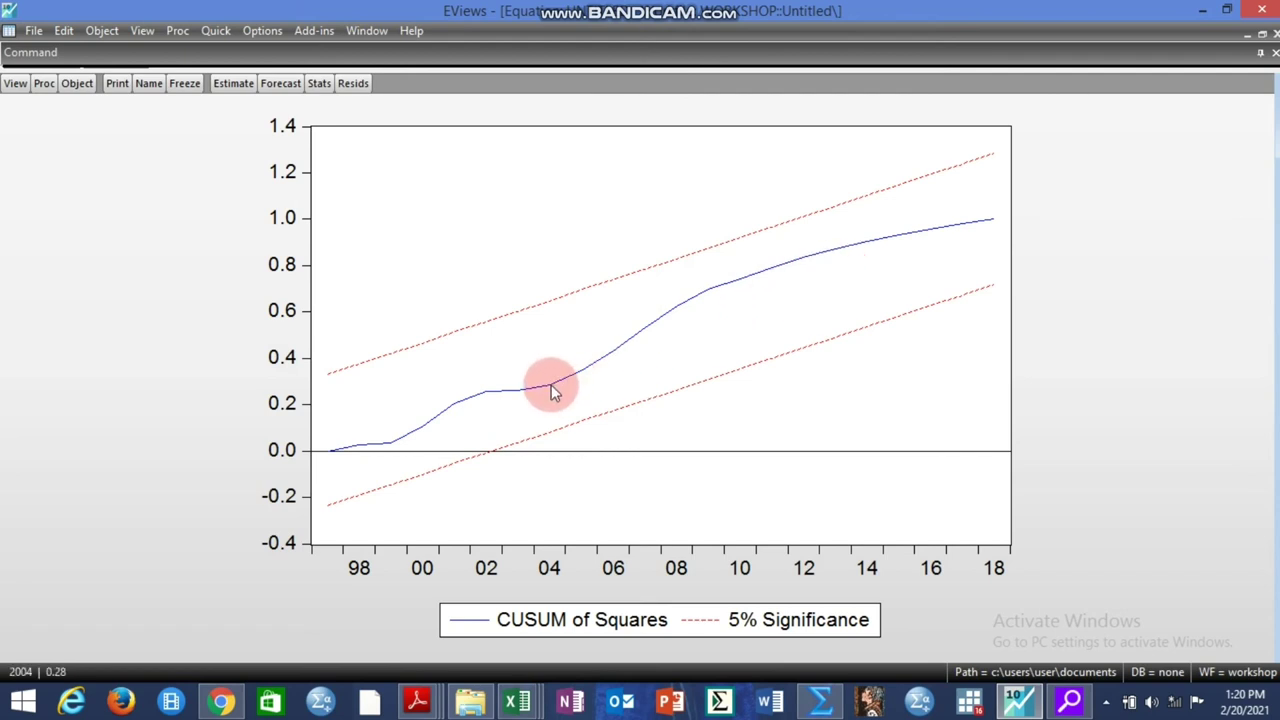
pyautogui.moveTo(551, 384)
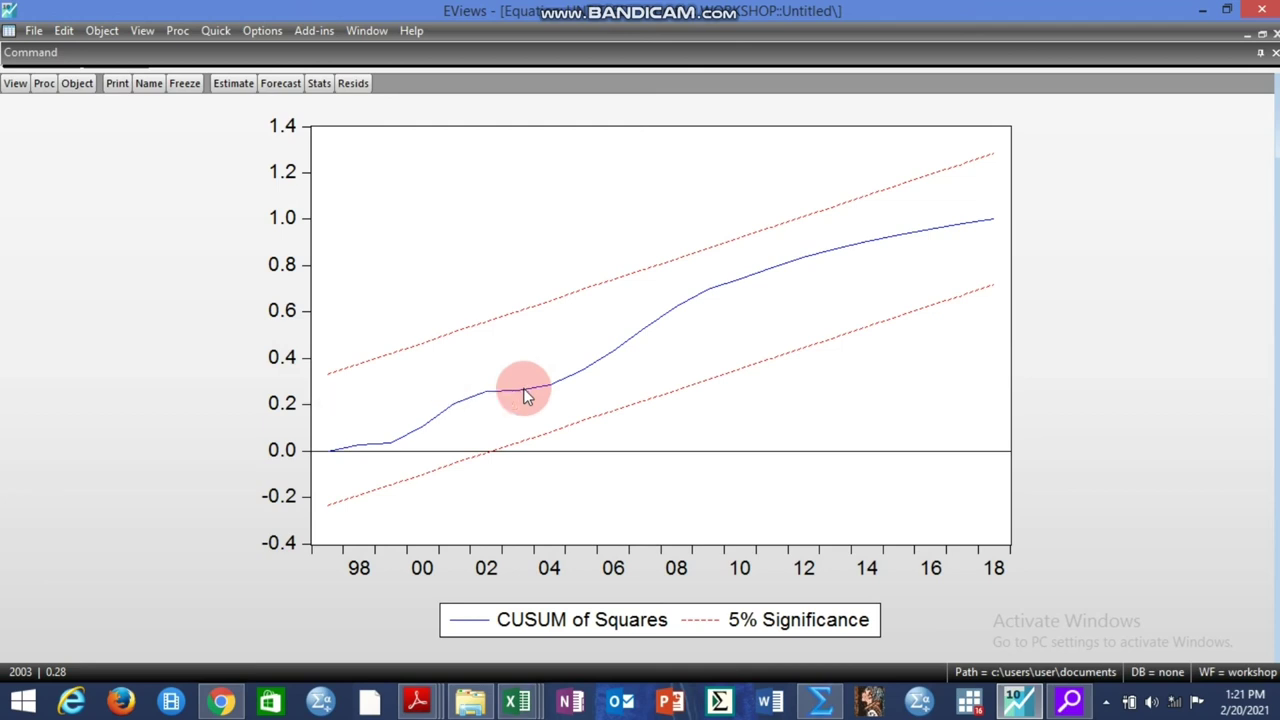
# - Return to the estimation output and examine the coefficient, standard error, t-statistic and probability of LMOP
pyautogui.click(16, 86)
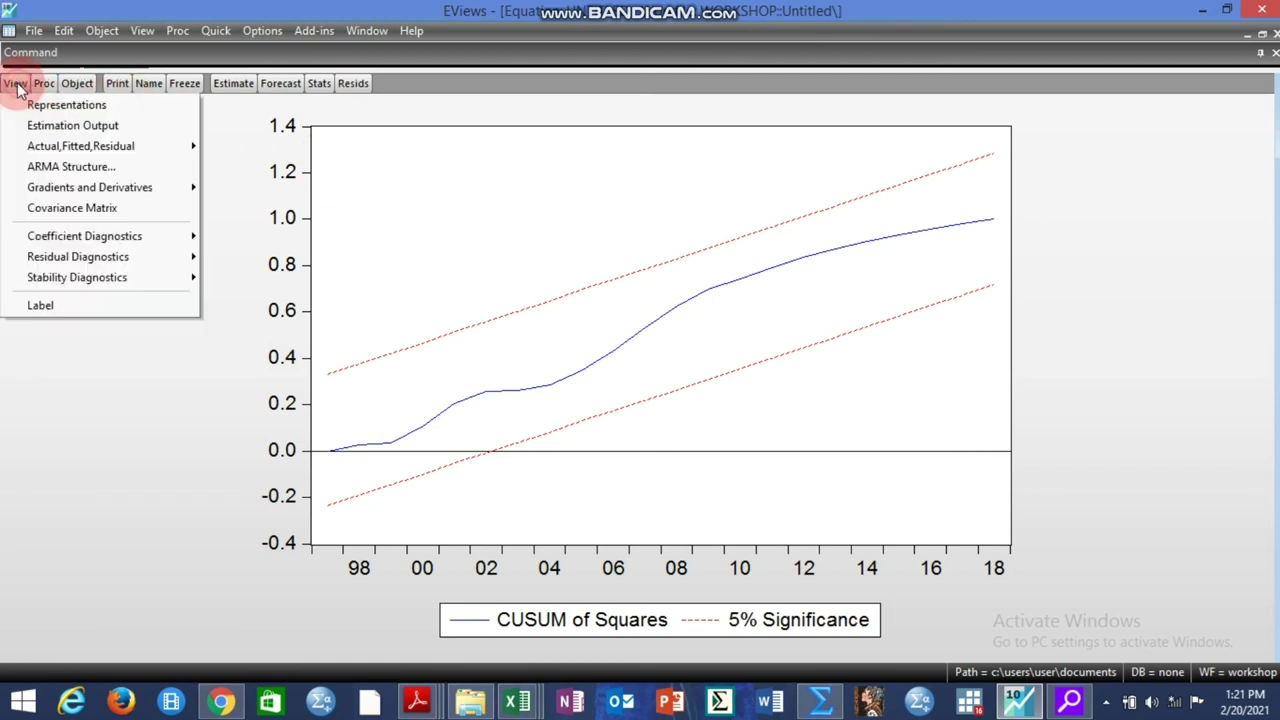
pyautogui.click(57, 123)
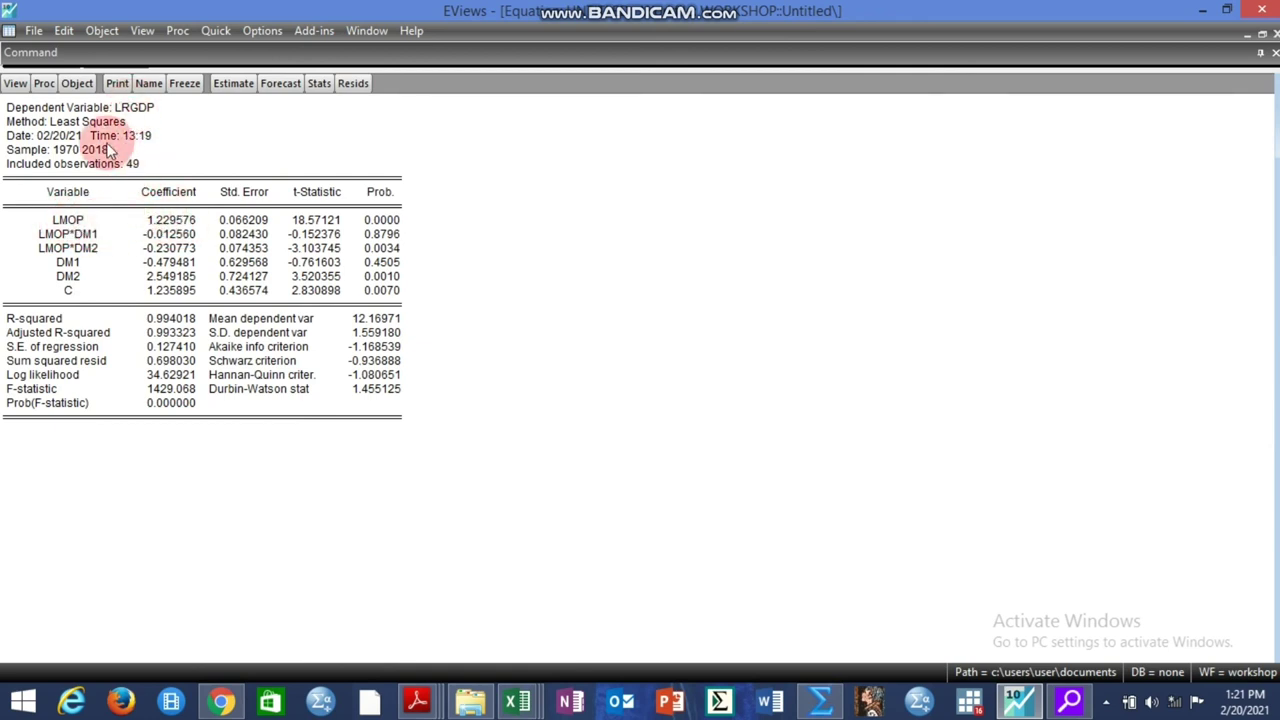
pyautogui.click(57, 219)
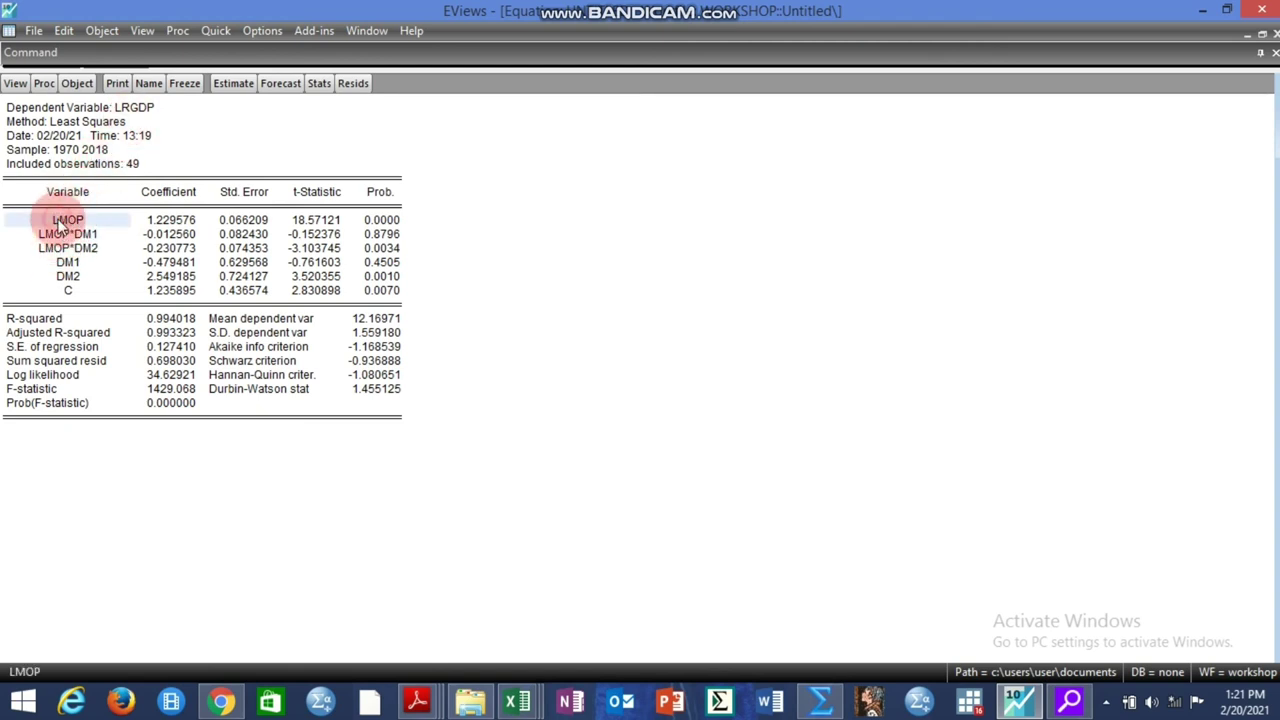
pyautogui.click(170, 220)
pyautogui.click(248, 220)
pyautogui.click(314, 220)
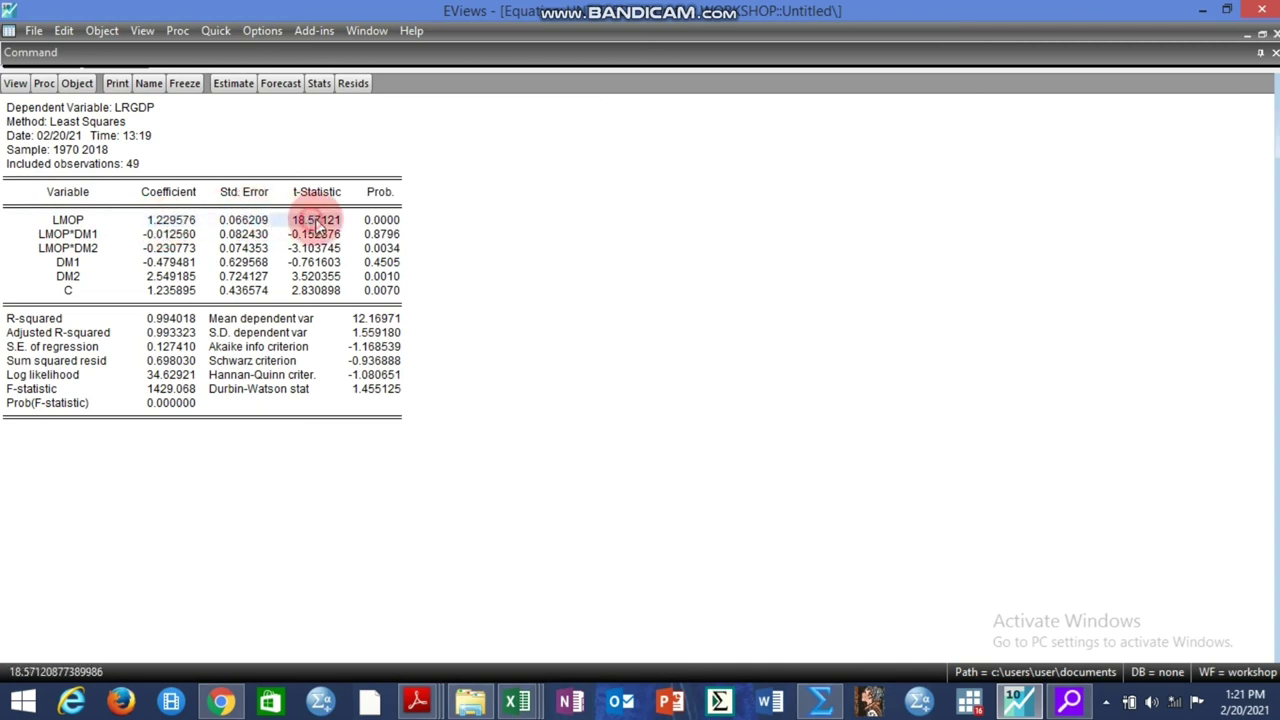
pyautogui.click(381, 220)
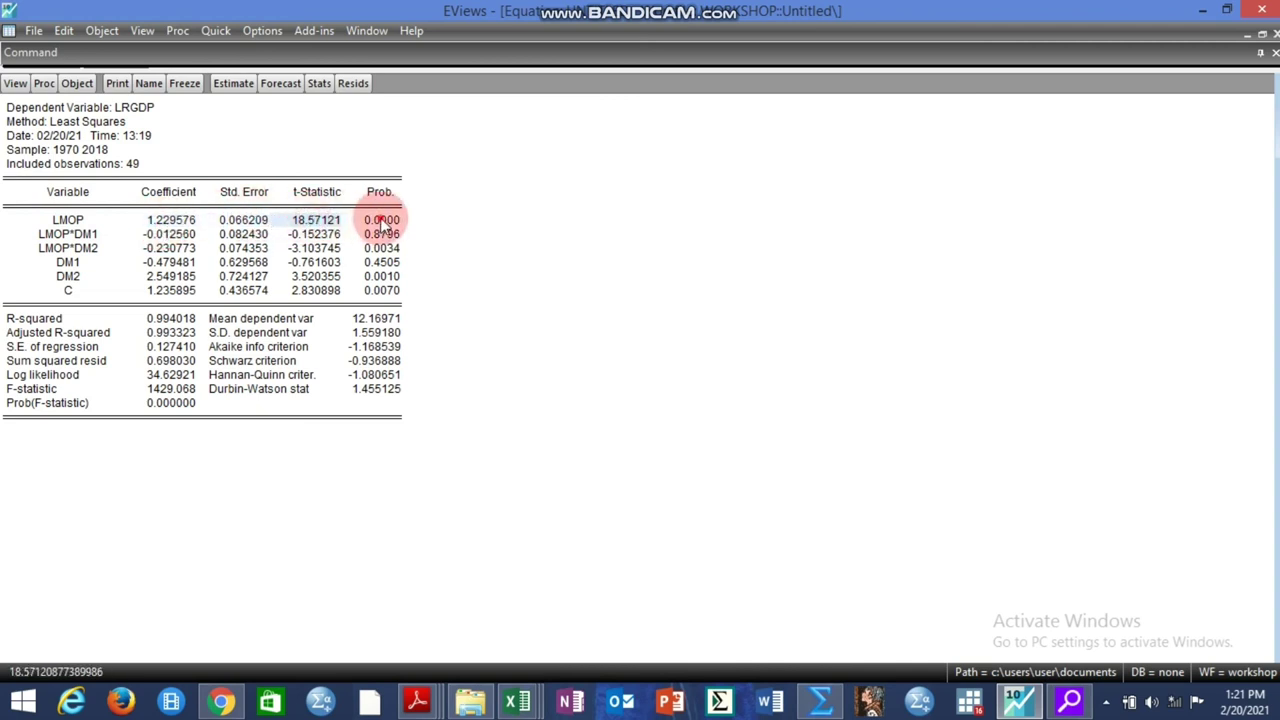
pyautogui.click(71, 226)
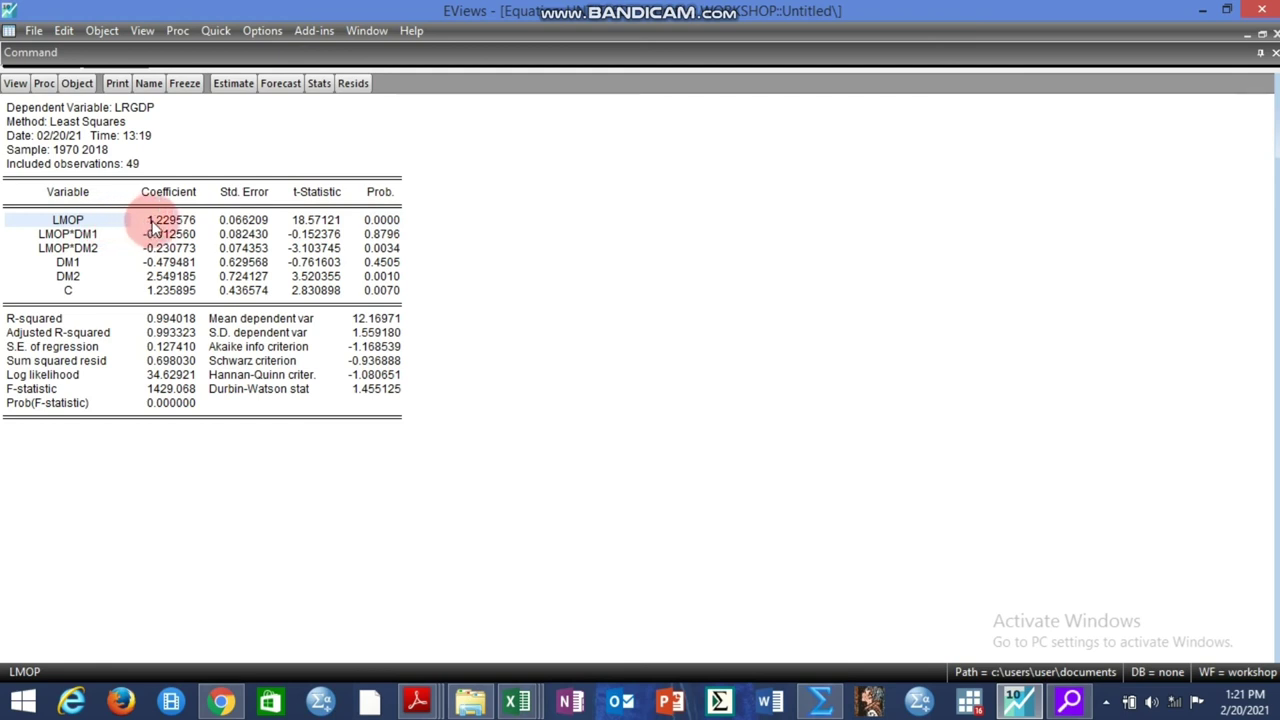
pyautogui.click(245, 230)
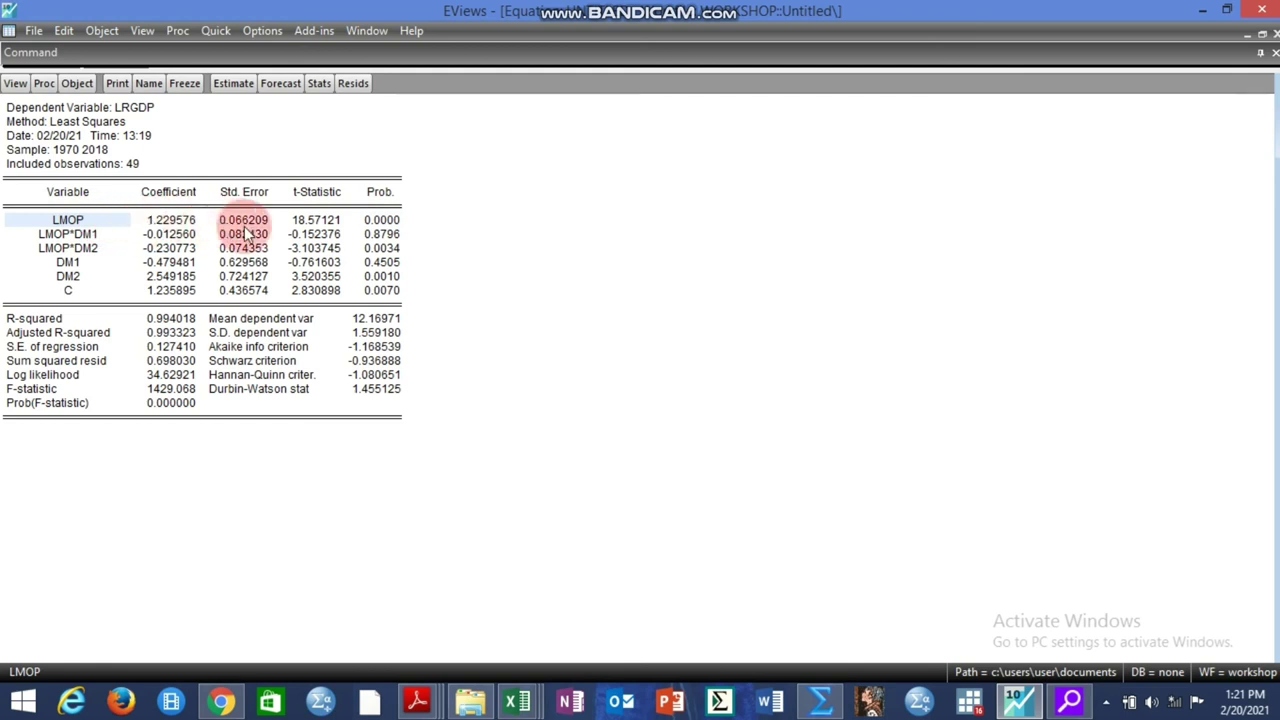
pyautogui.click(385, 222)
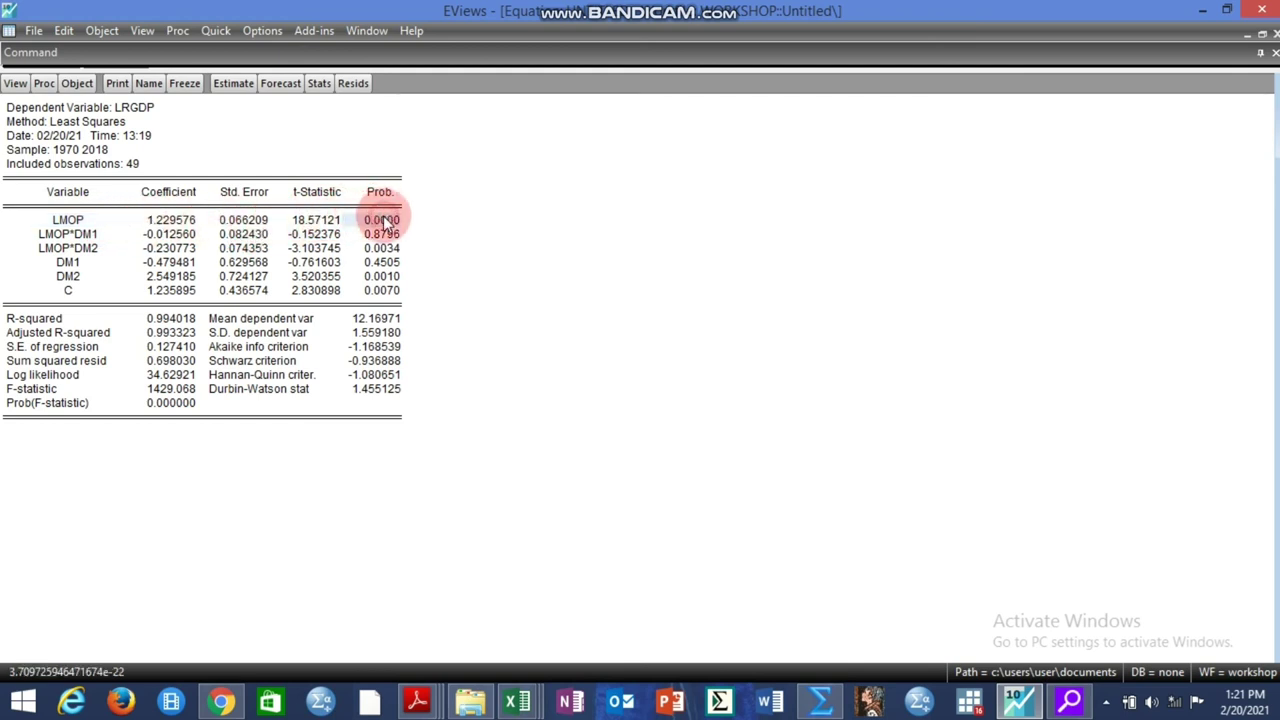
# - Compare the coefficients of the interaction terms LMOP*DM1 and LMOP*DM2 with the LMOP coefficient for the dependent variable LRGDP
pyautogui.click(48, 236)
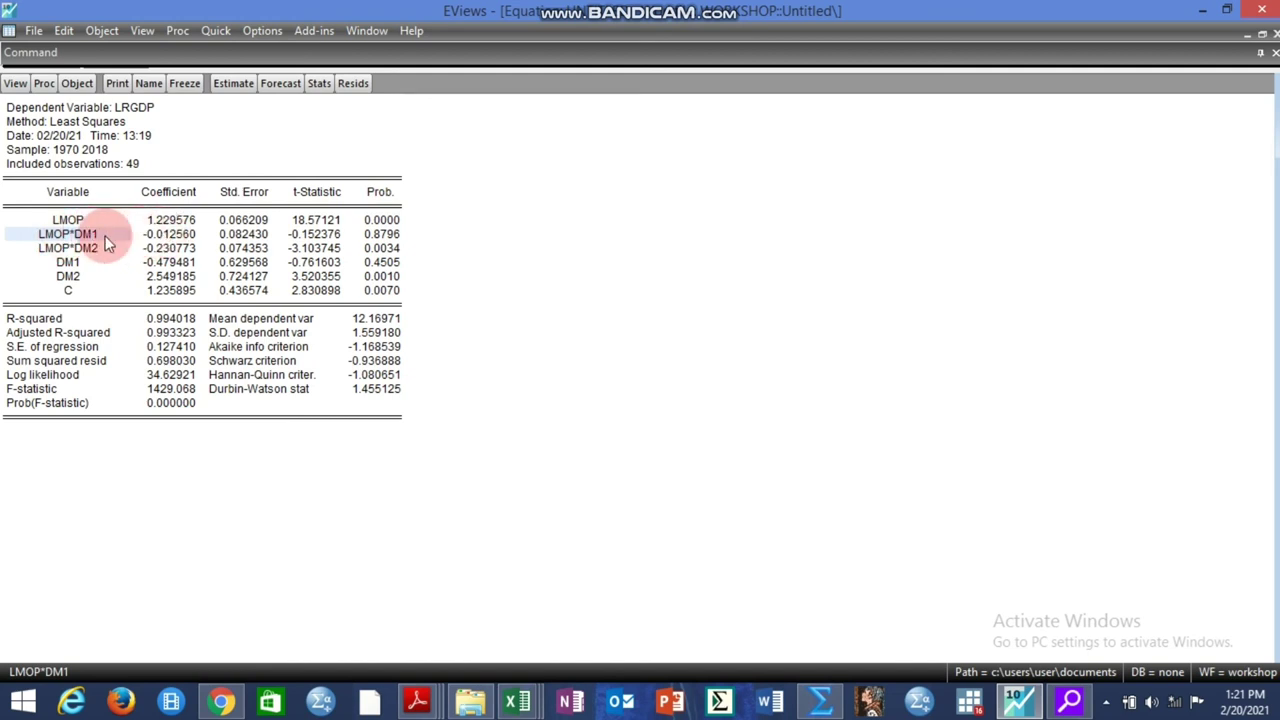
pyautogui.click(175, 234)
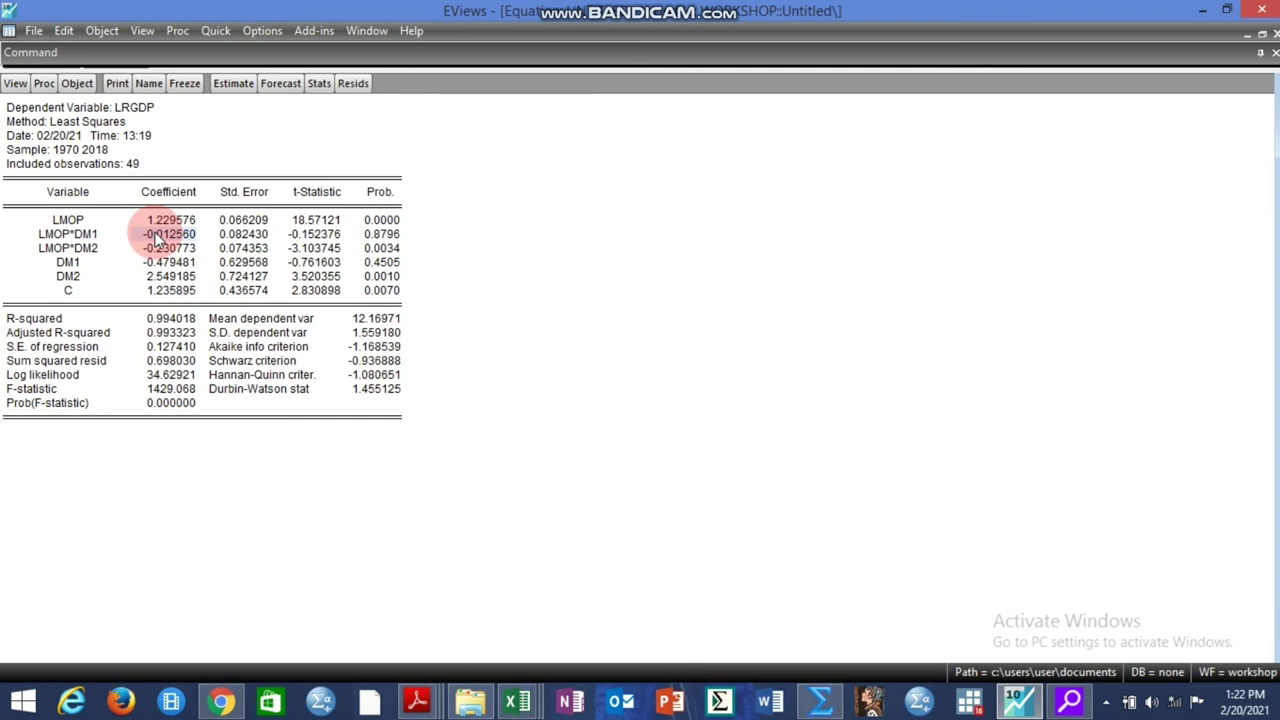
pyautogui.click(92, 251)
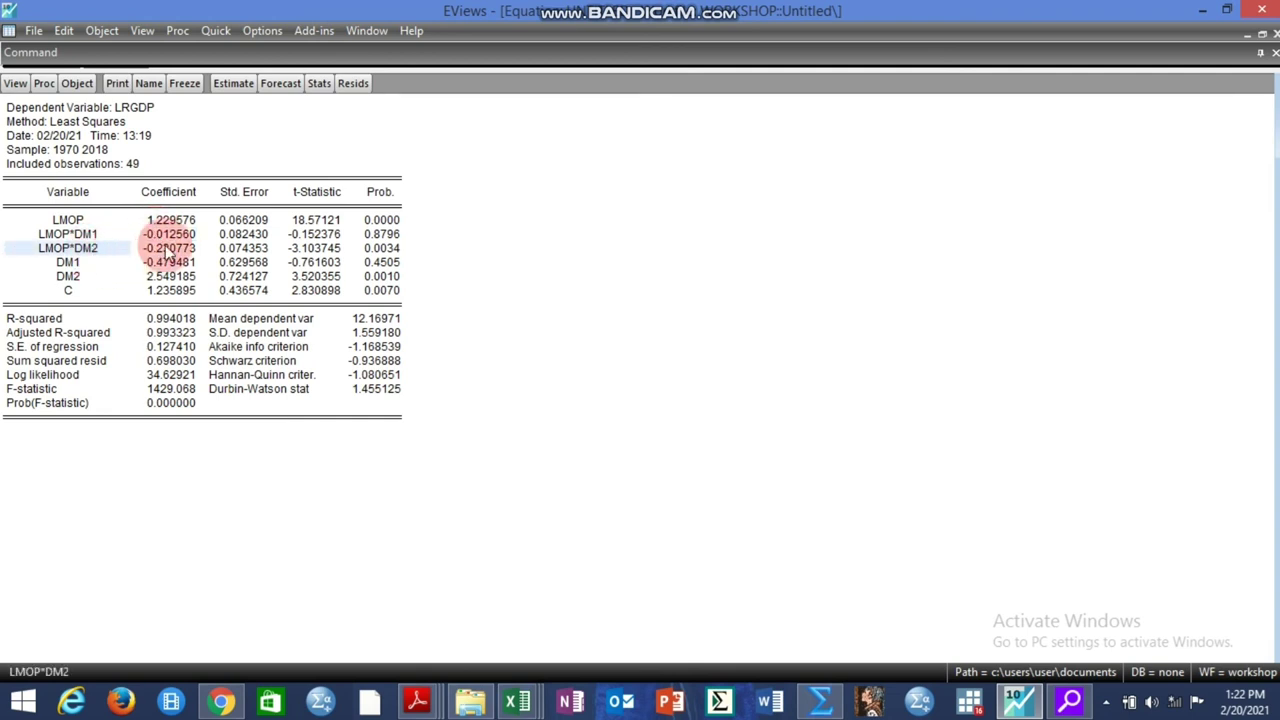
pyautogui.click(103, 220)
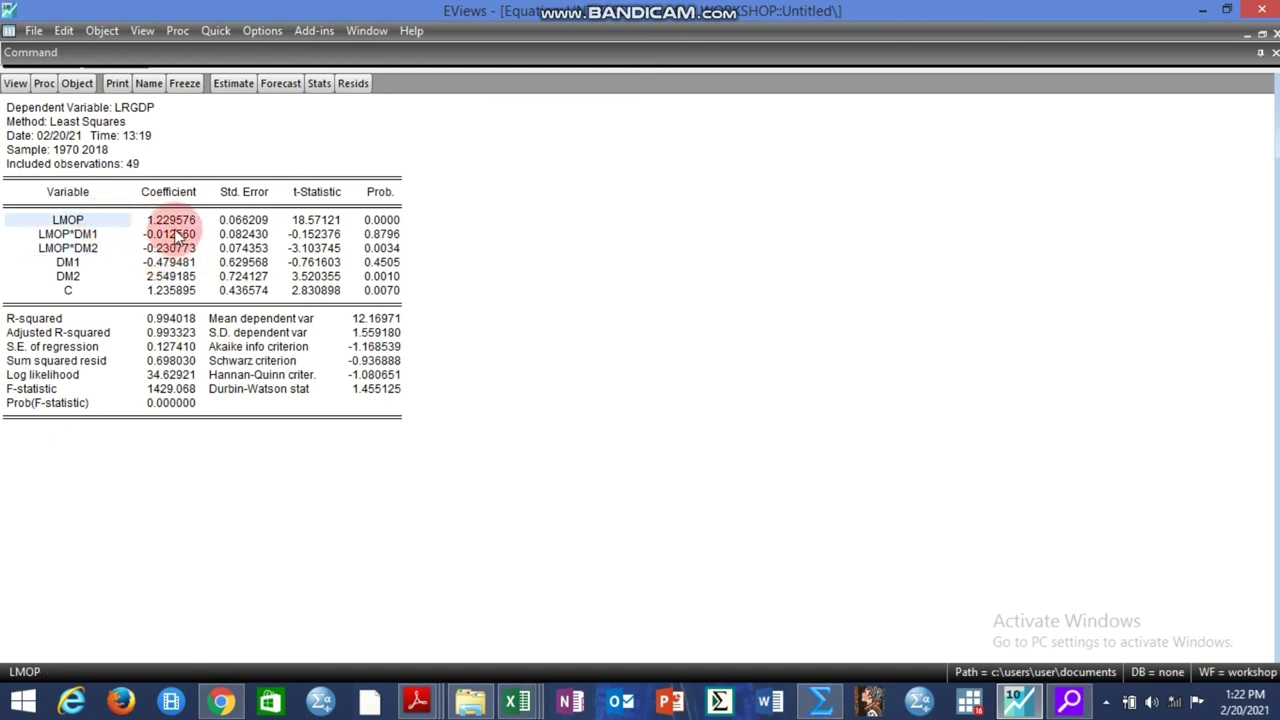
pyautogui.click(165, 222)
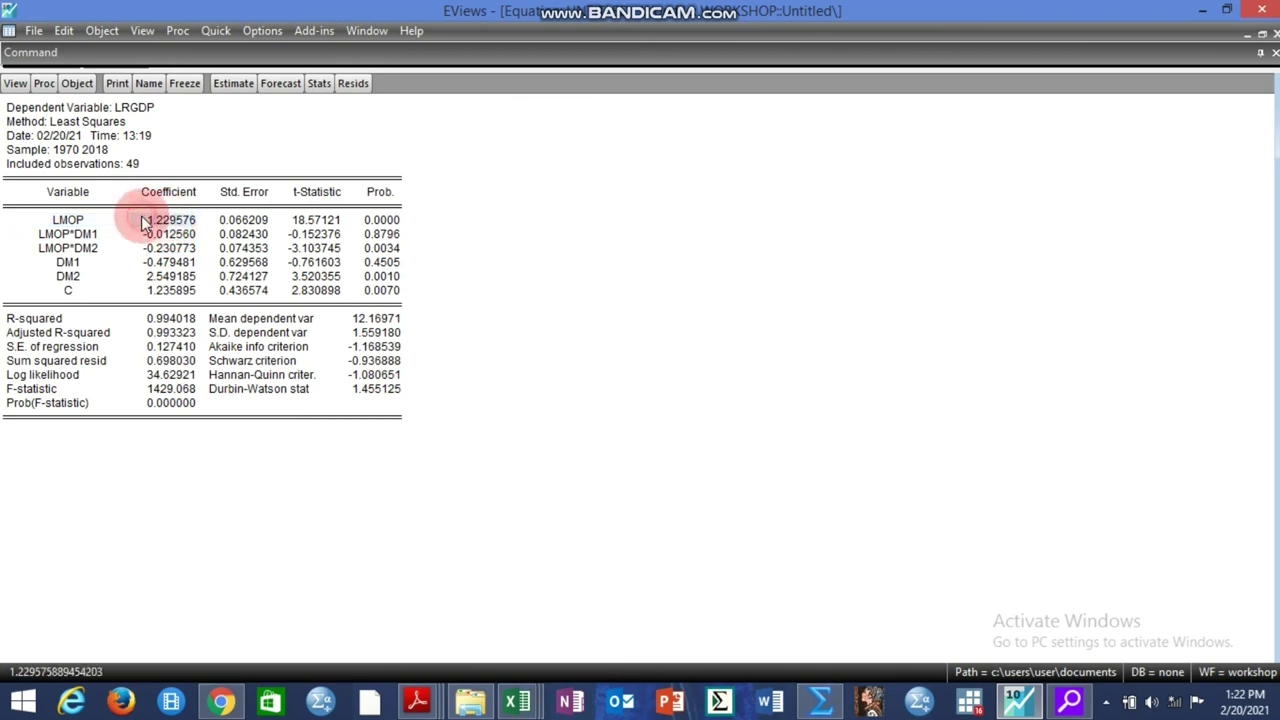
pyautogui.click(64, 221)
pyautogui.click(140, 110)
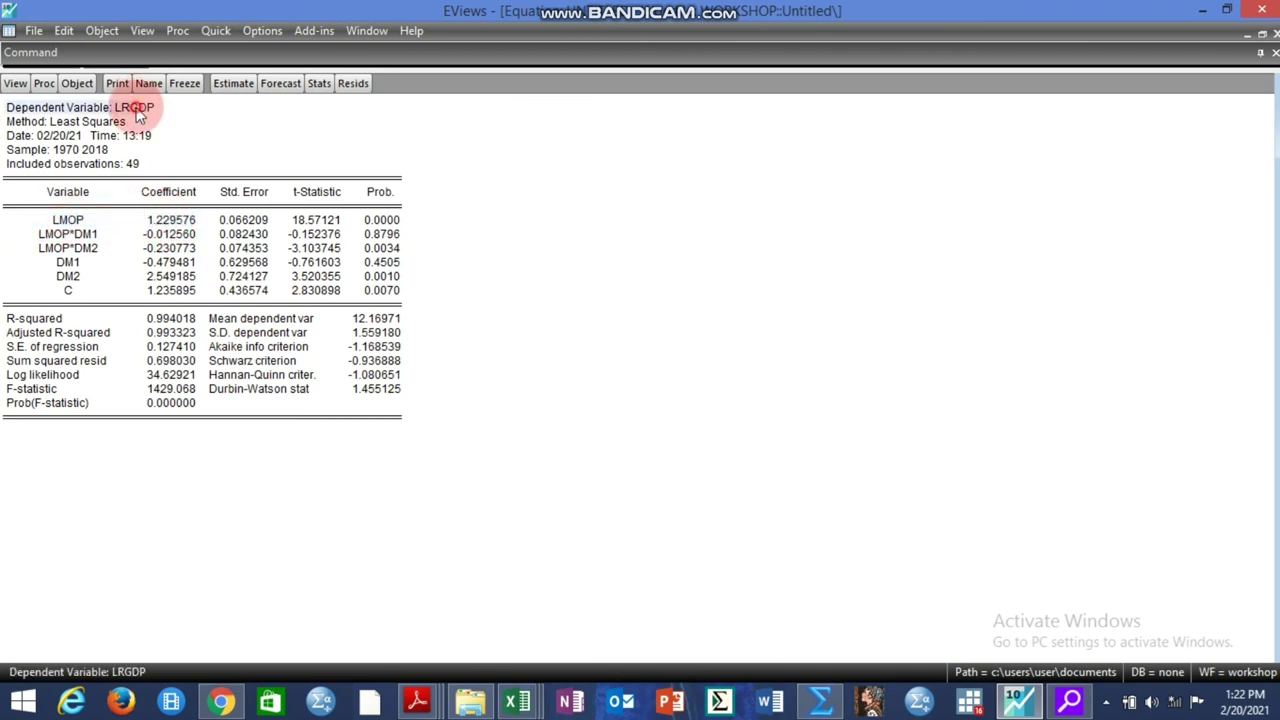
# - Examine the coefficients of the dummies DM1 and DM2 and the constant C in relation to the dependent variable LRGDP
pyautogui.click(82, 263)
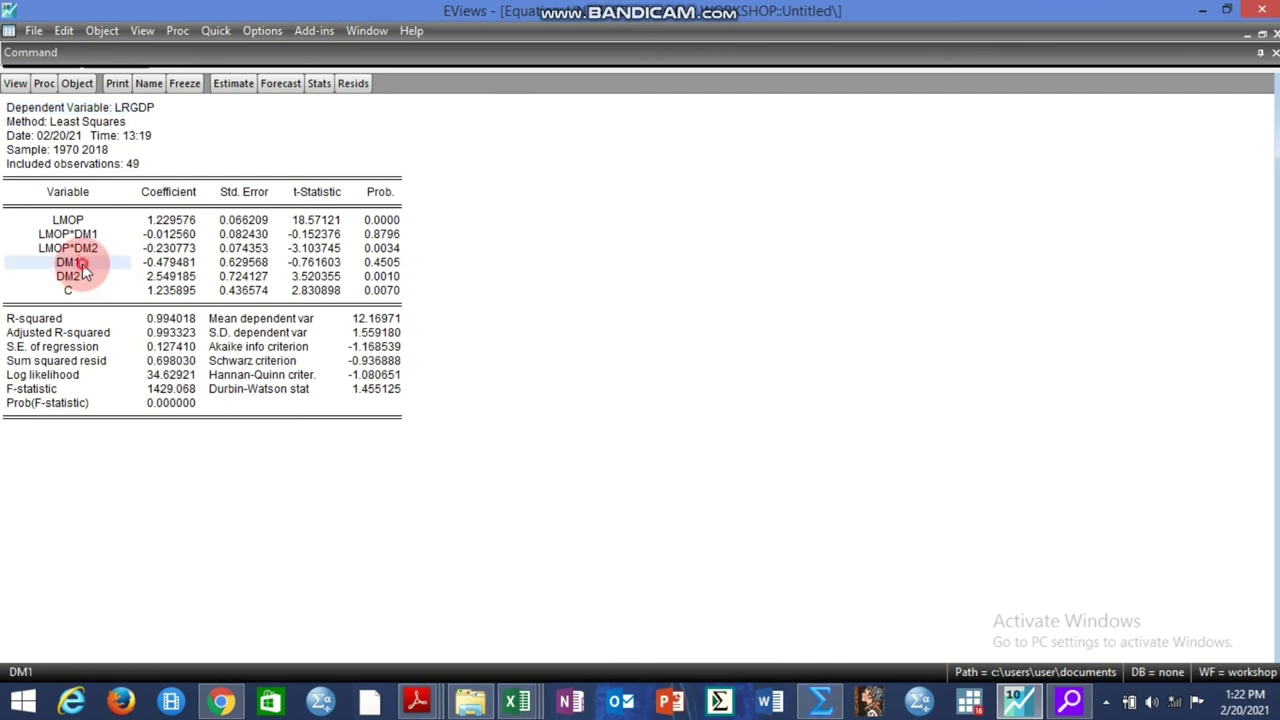
pyautogui.click(160, 263)
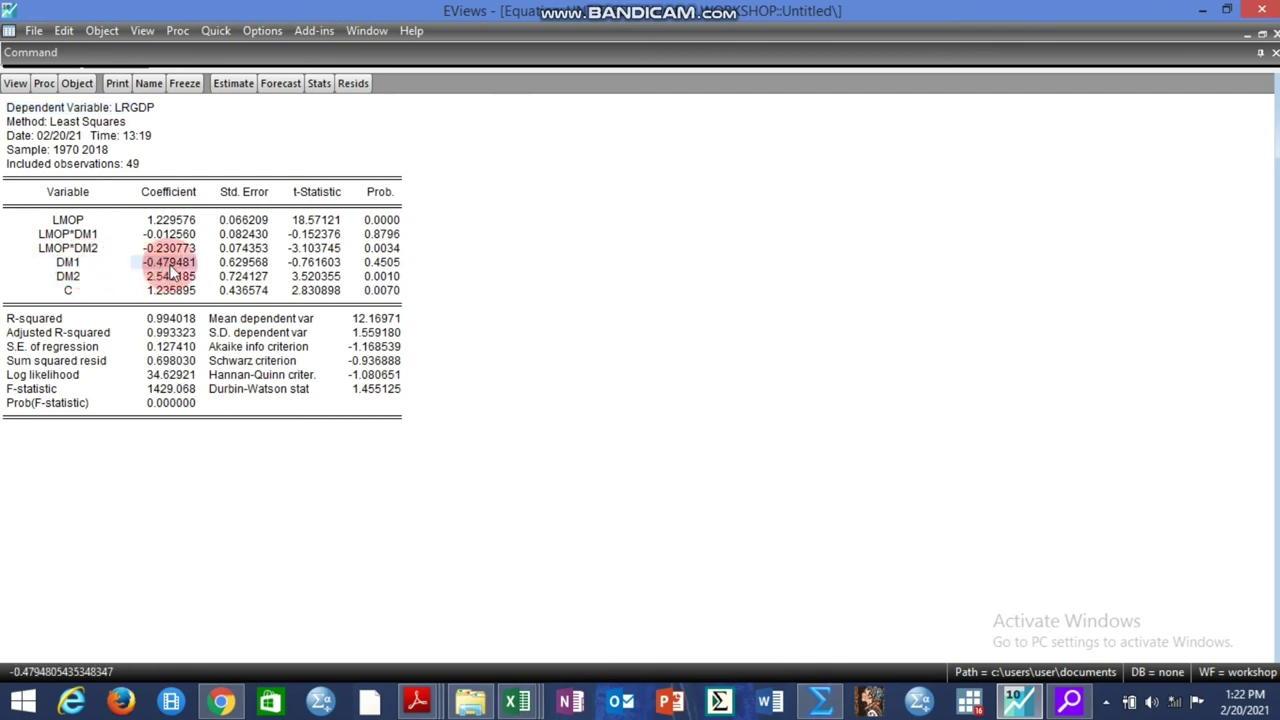
pyautogui.click(66, 259)
pyautogui.click(160, 265)
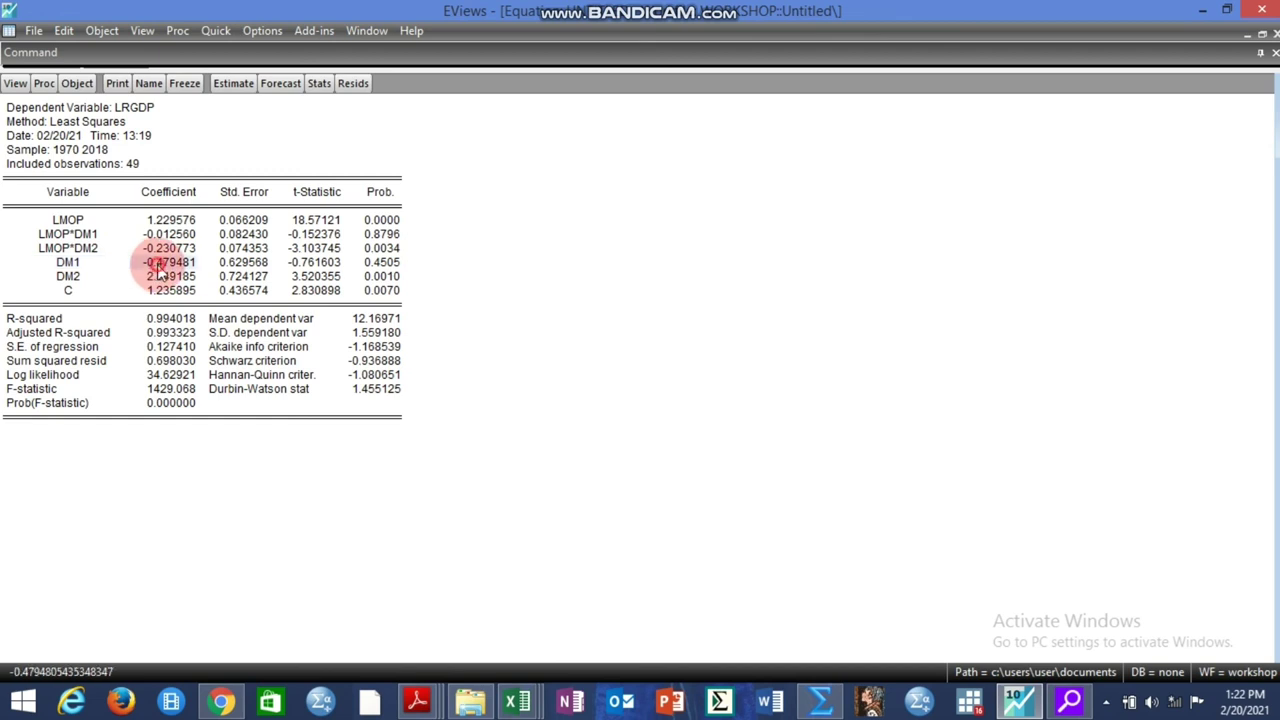
pyautogui.click(64, 267)
pyautogui.click(122, 268)
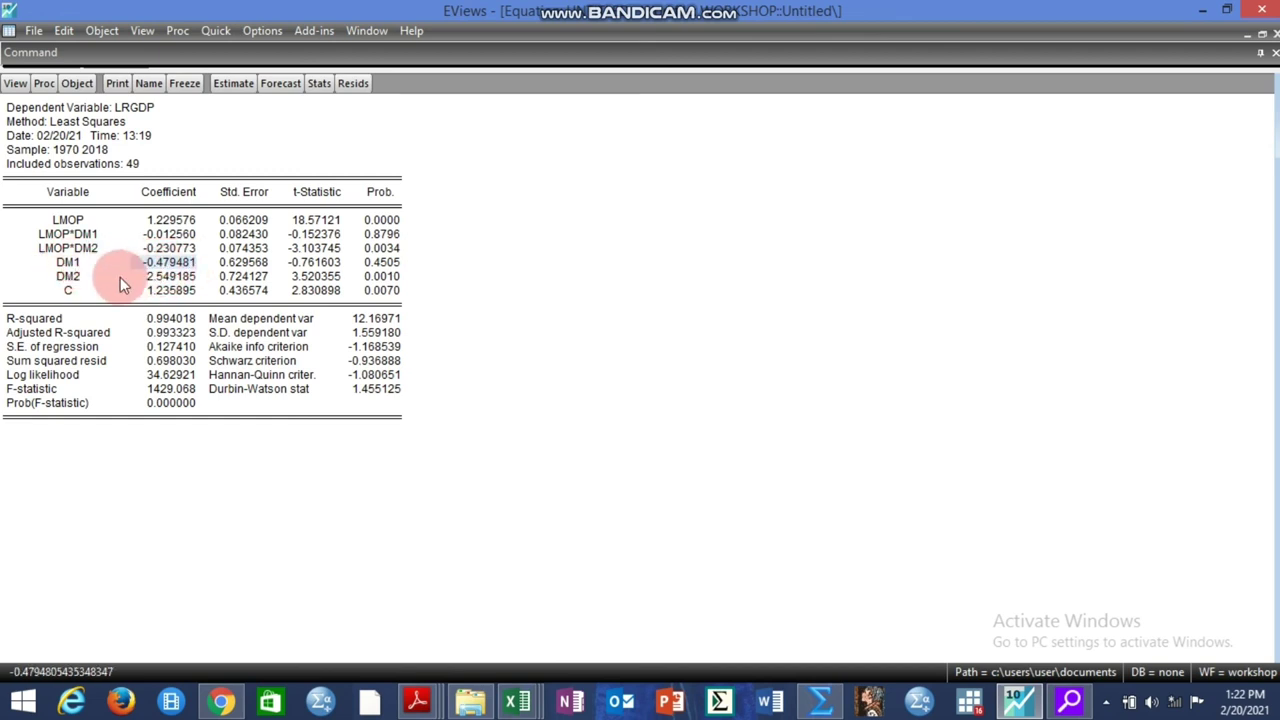
pyautogui.click(72, 277)
pyautogui.click(165, 276)
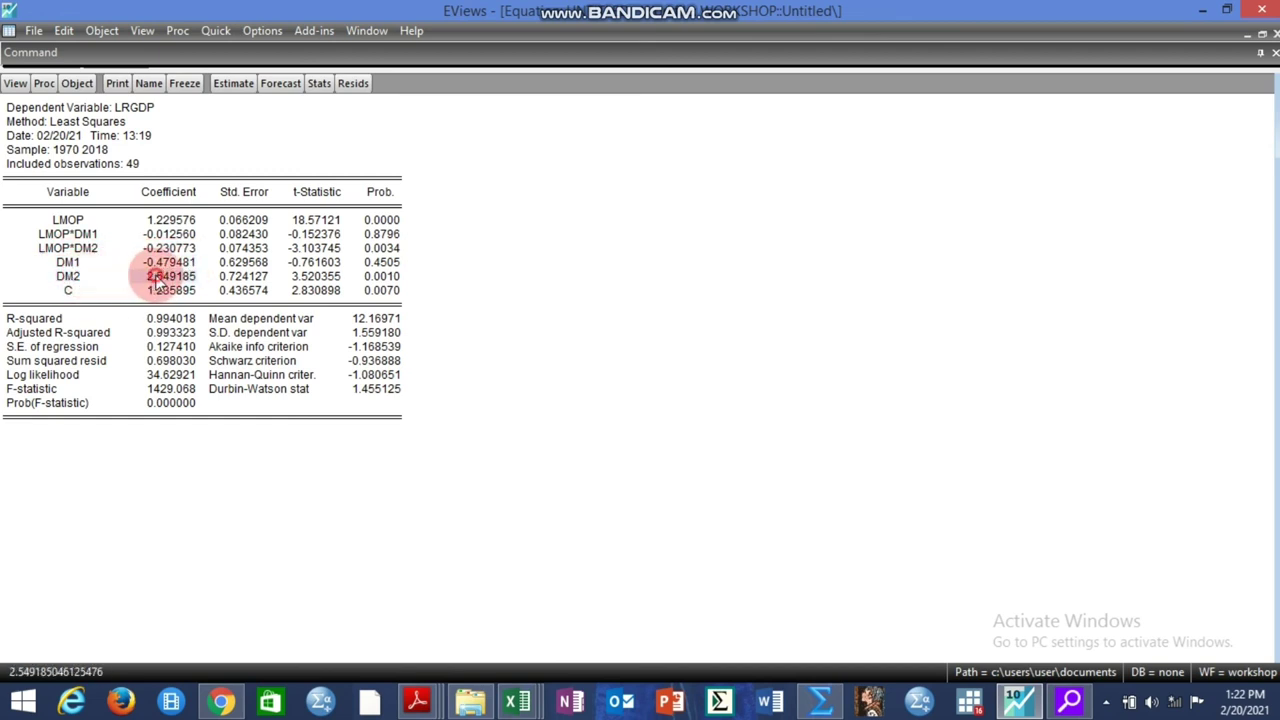
pyautogui.click(97, 293)
pyautogui.click(172, 291)
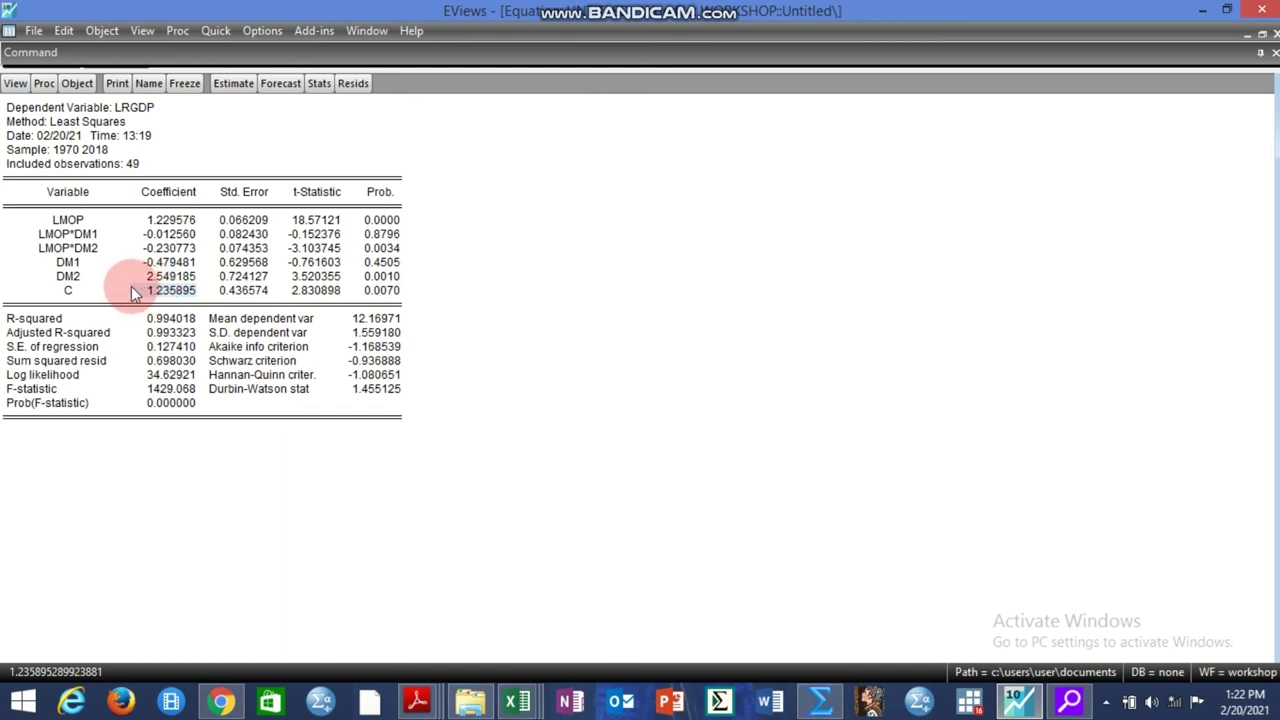
pyautogui.click(140, 108)
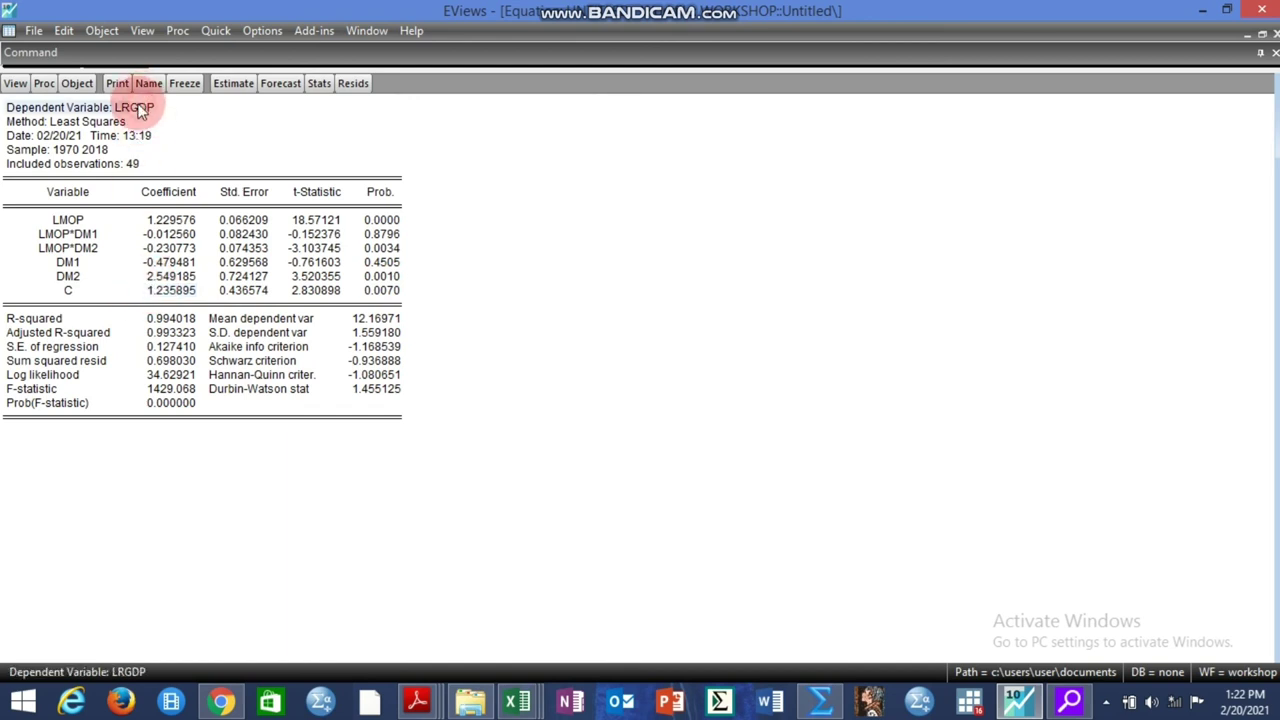
pyautogui.click(148, 103)
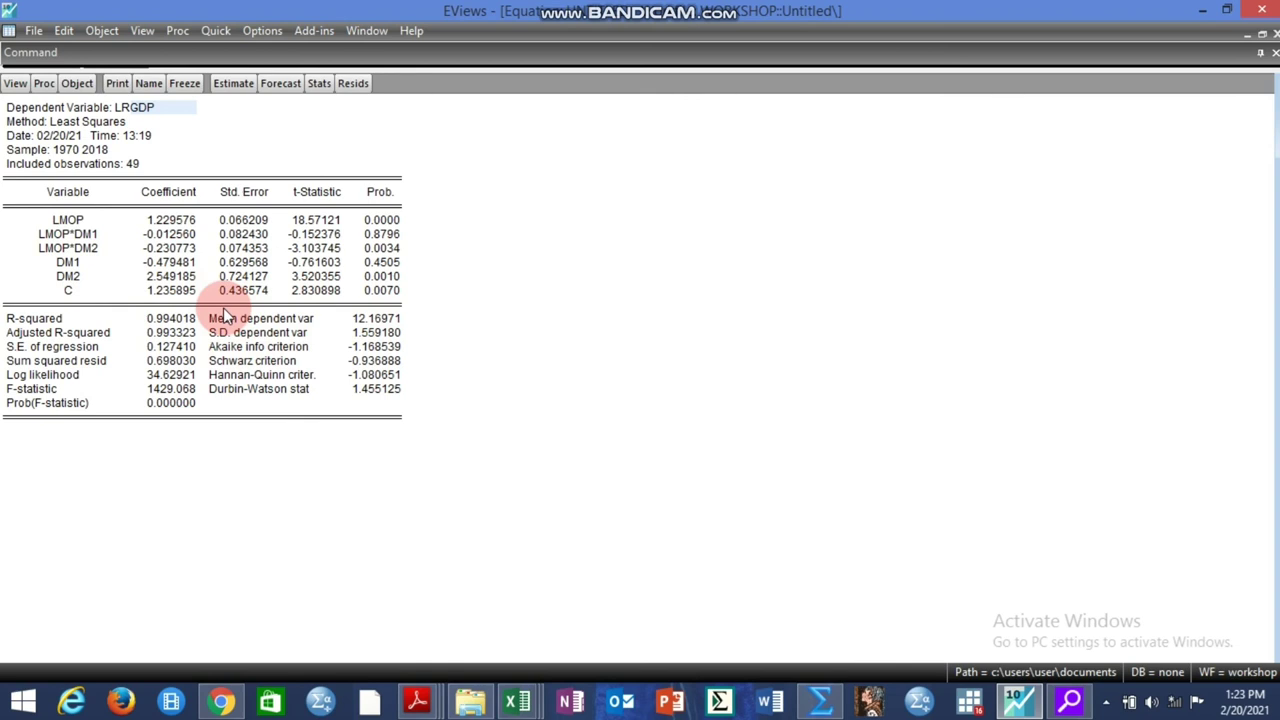
# - Check the standard error and t-statistic of LMOP and the probability values in the regression output
pyautogui.click(243, 220)
pyautogui.click(305, 224)
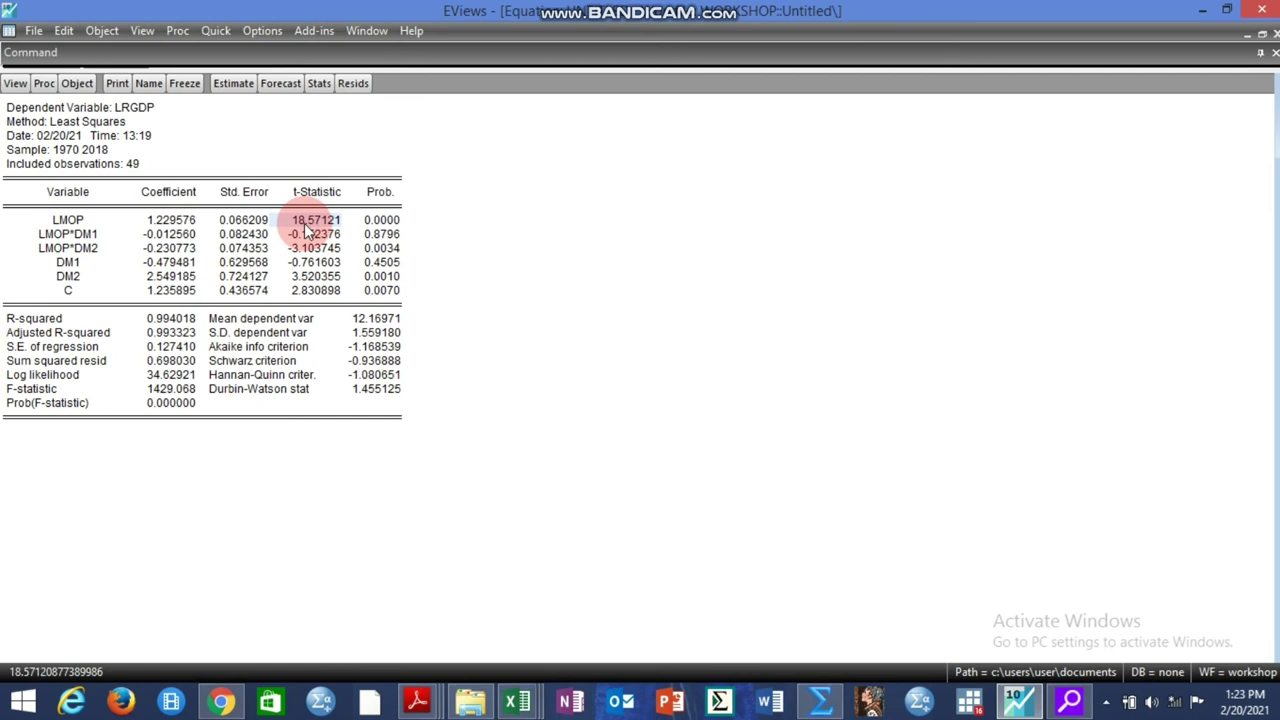
pyautogui.click(386, 234)
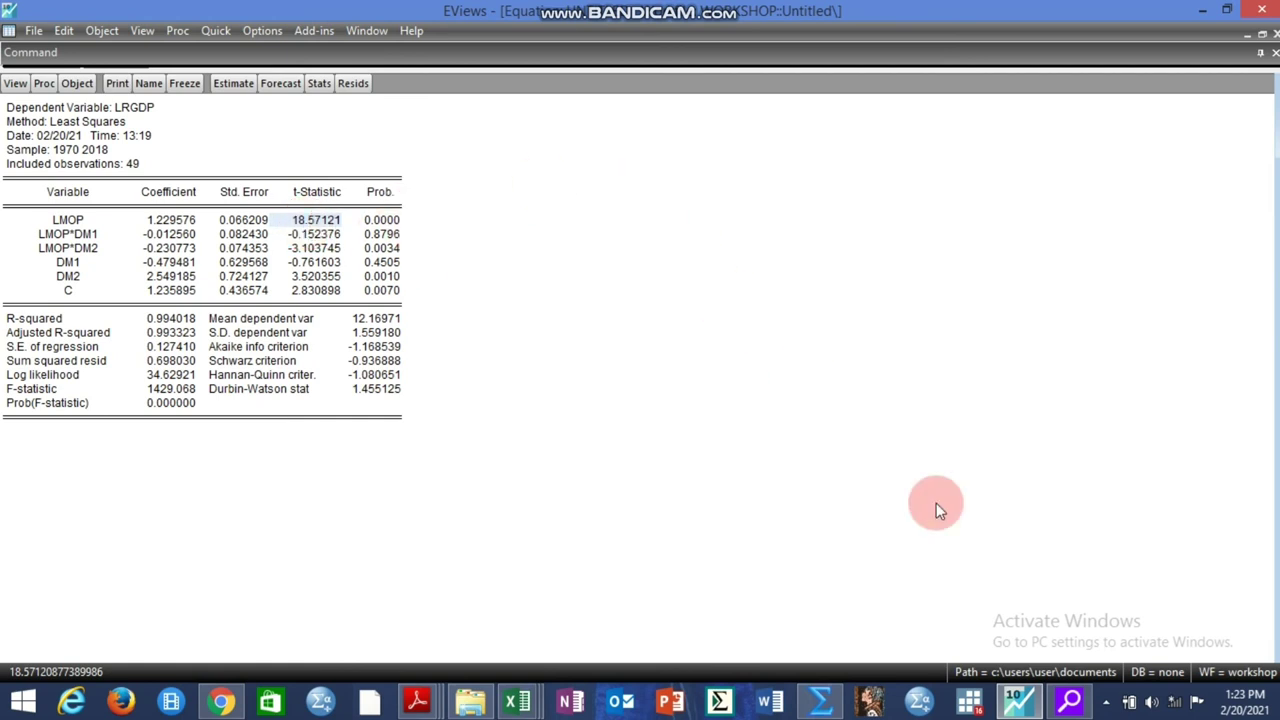